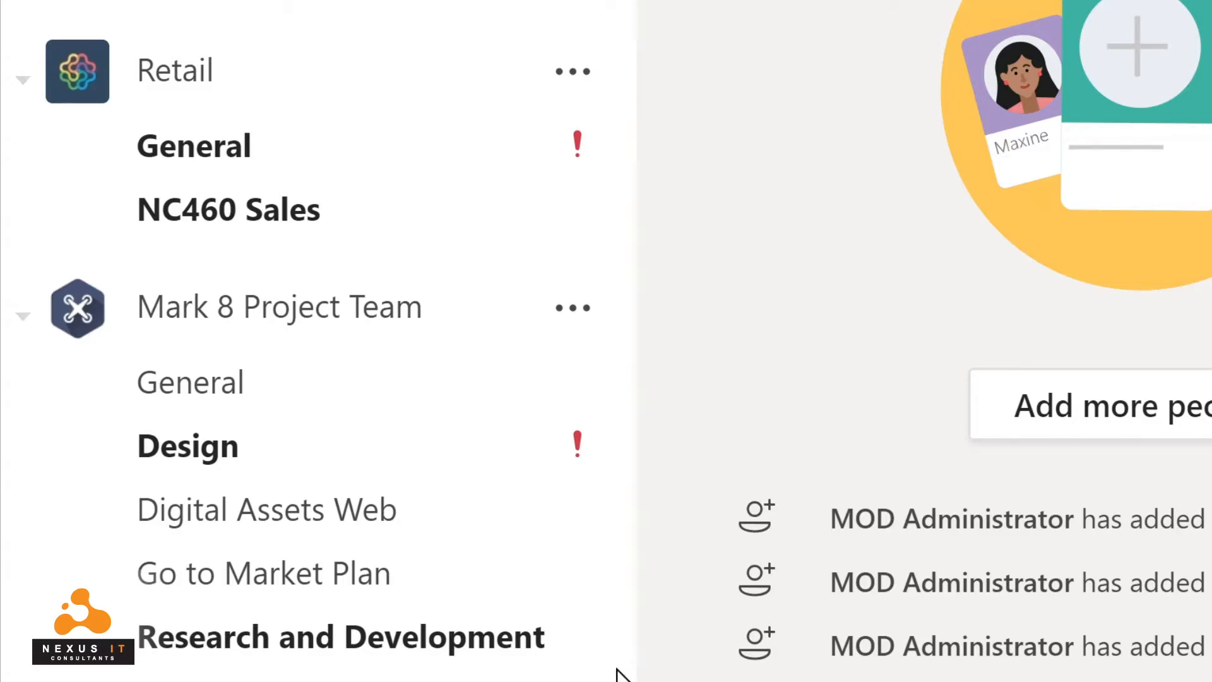
Open the Monthly Reports channel of the Sales and Marketing team.
{"action": "scroll", "coordinate": [616, 674], "scroll_direction": "down", "scroll_amount": 3}
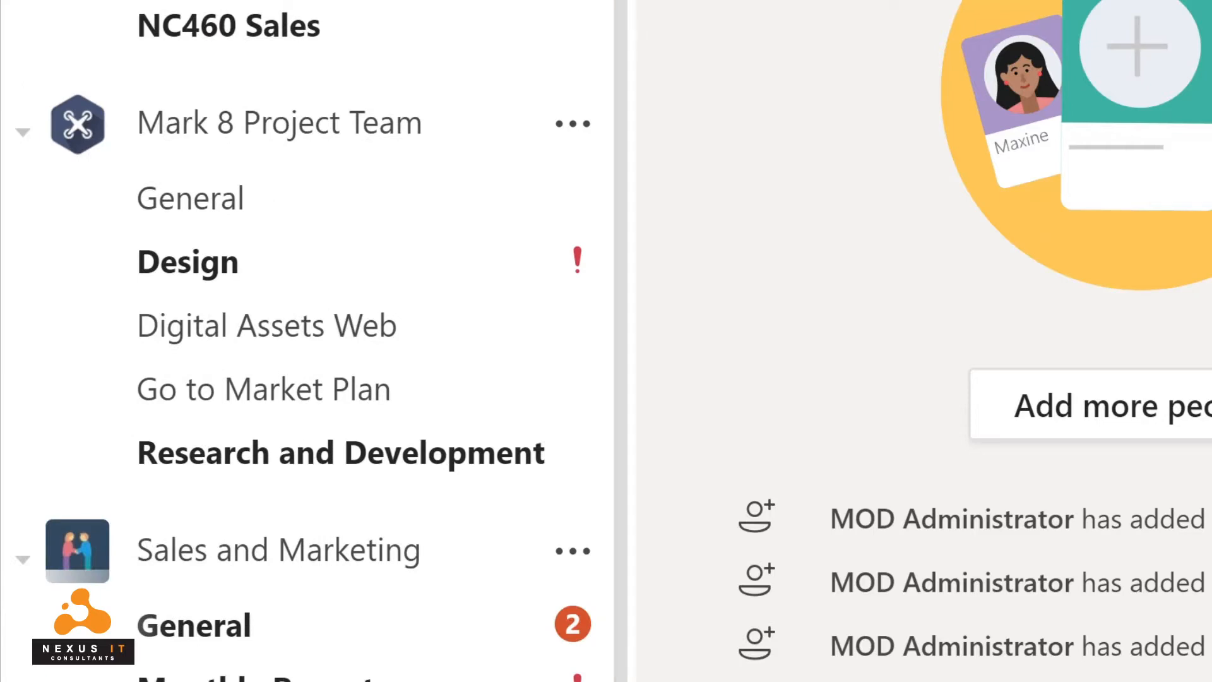
{"action": "scroll", "coordinate": [649, 580], "scroll_direction": "down", "scroll_amount": 4}
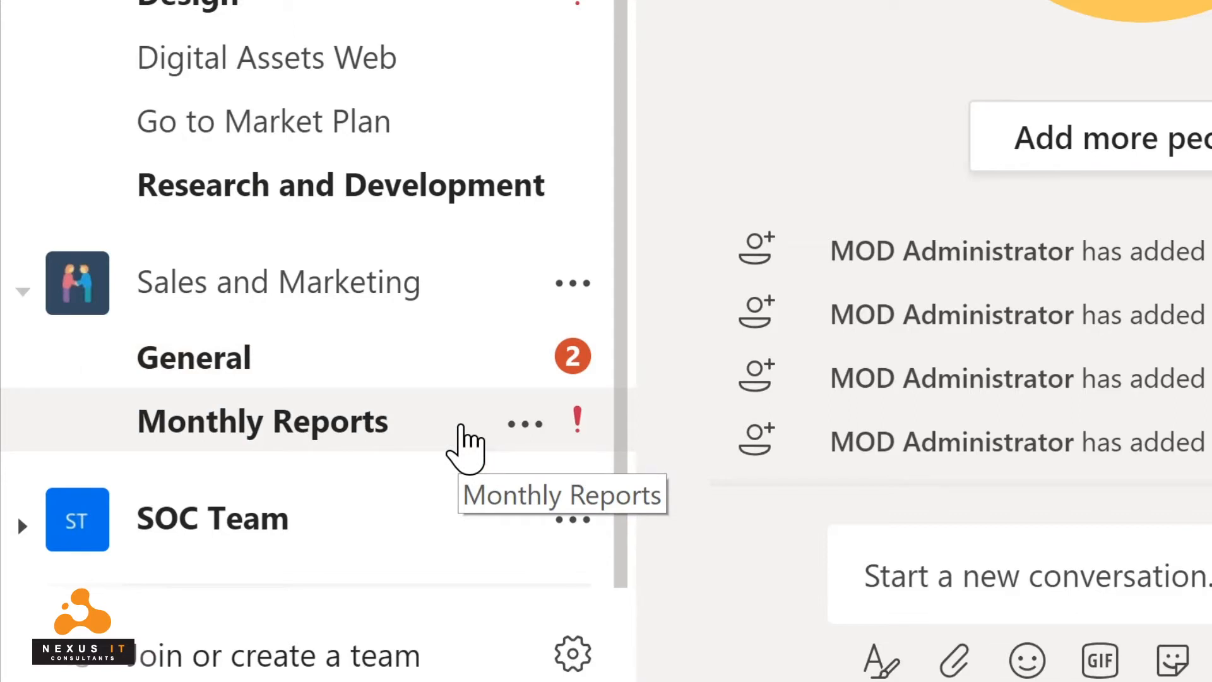
{"action": "left_click", "coordinate": [461, 422]}
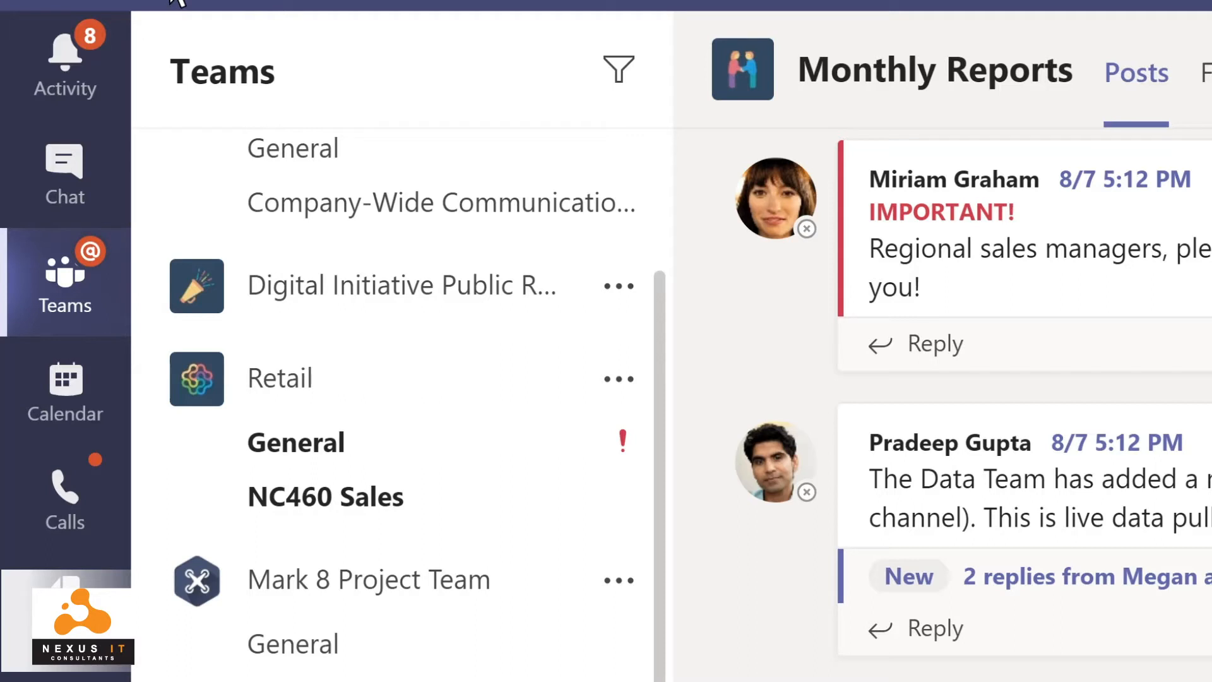
Open the activity feed and filter it by the word "marketing".
{"action": "left_click", "coordinate": [93, 88]}
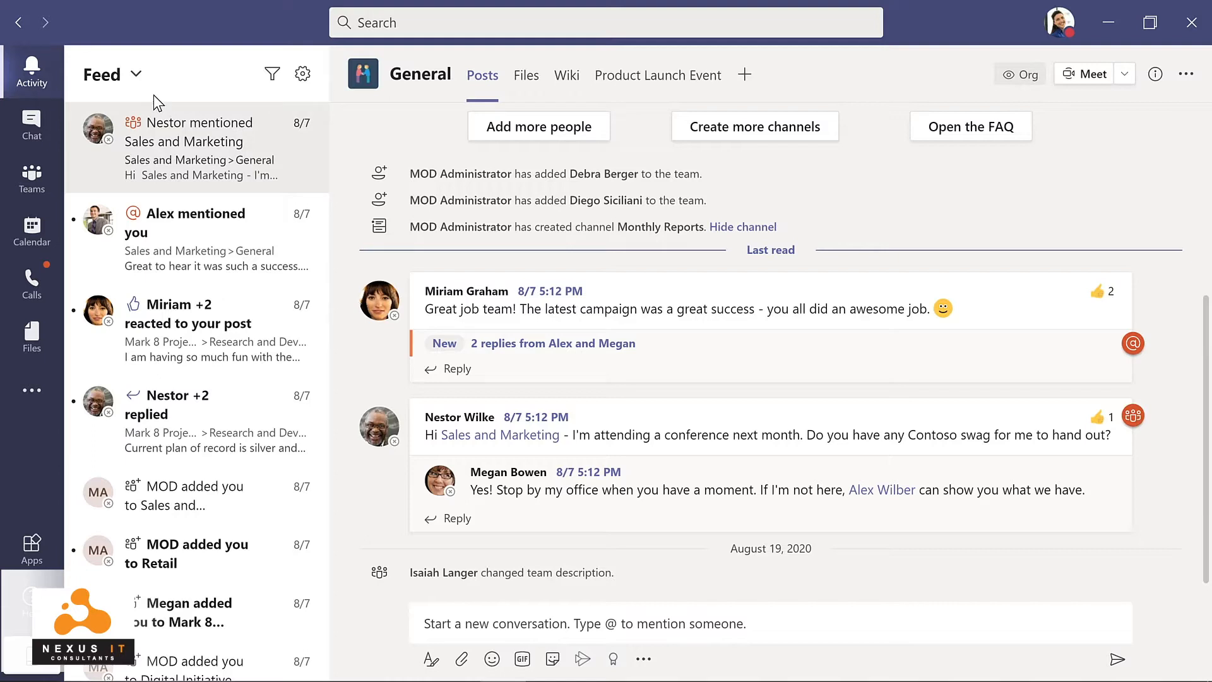
{"action": "left_click", "coordinate": [273, 75]}
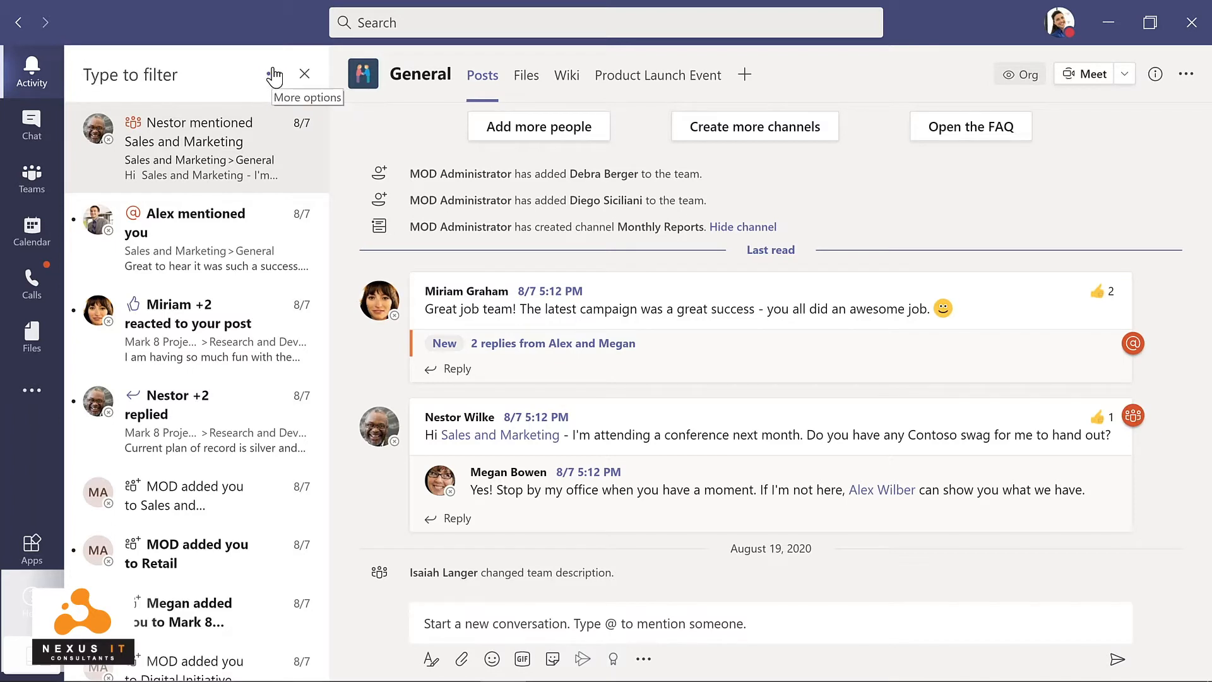
{"action": "type", "text": "ma"}
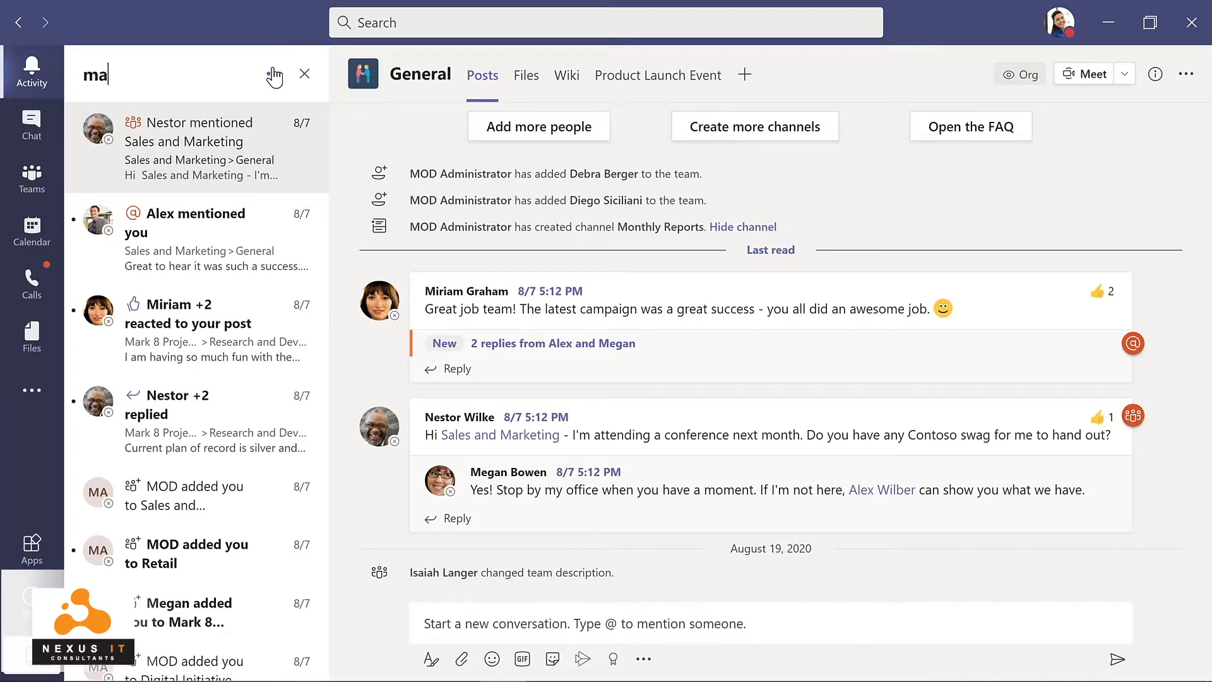
{"action": "type", "text": "rketing"}
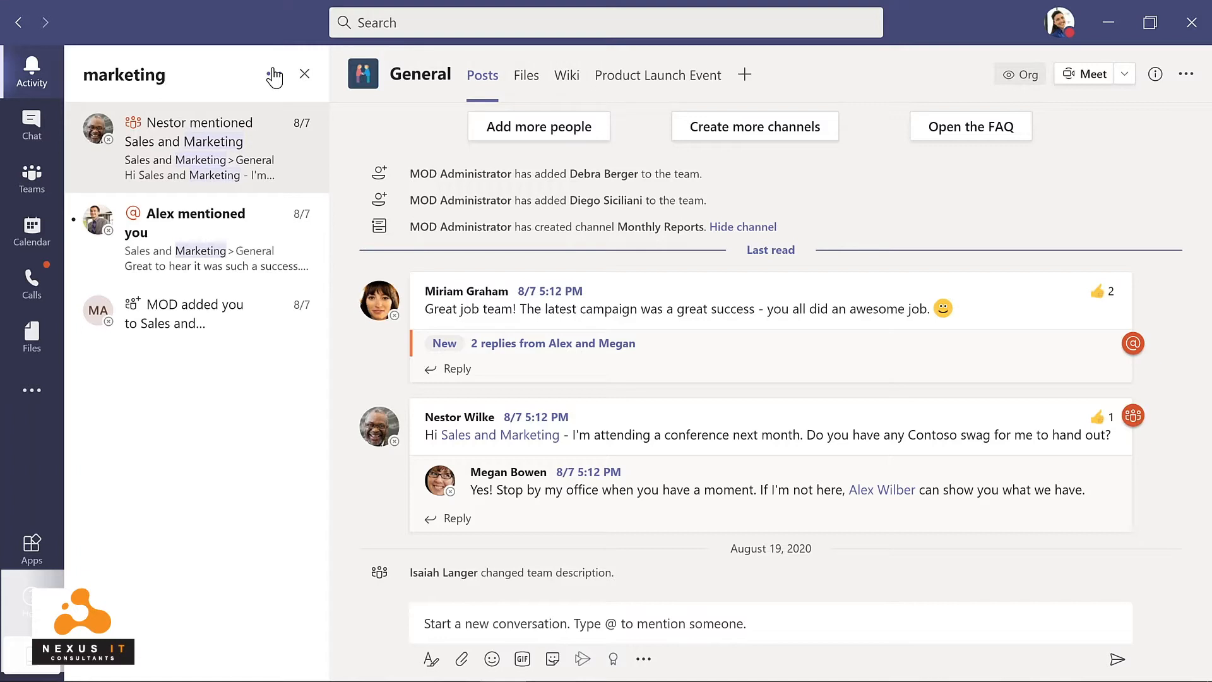
Look through the Chat, Calendar, Calls, Files and Apps sections, and view the profile account options.
{"action": "left_click", "coordinate": [49, 130]}
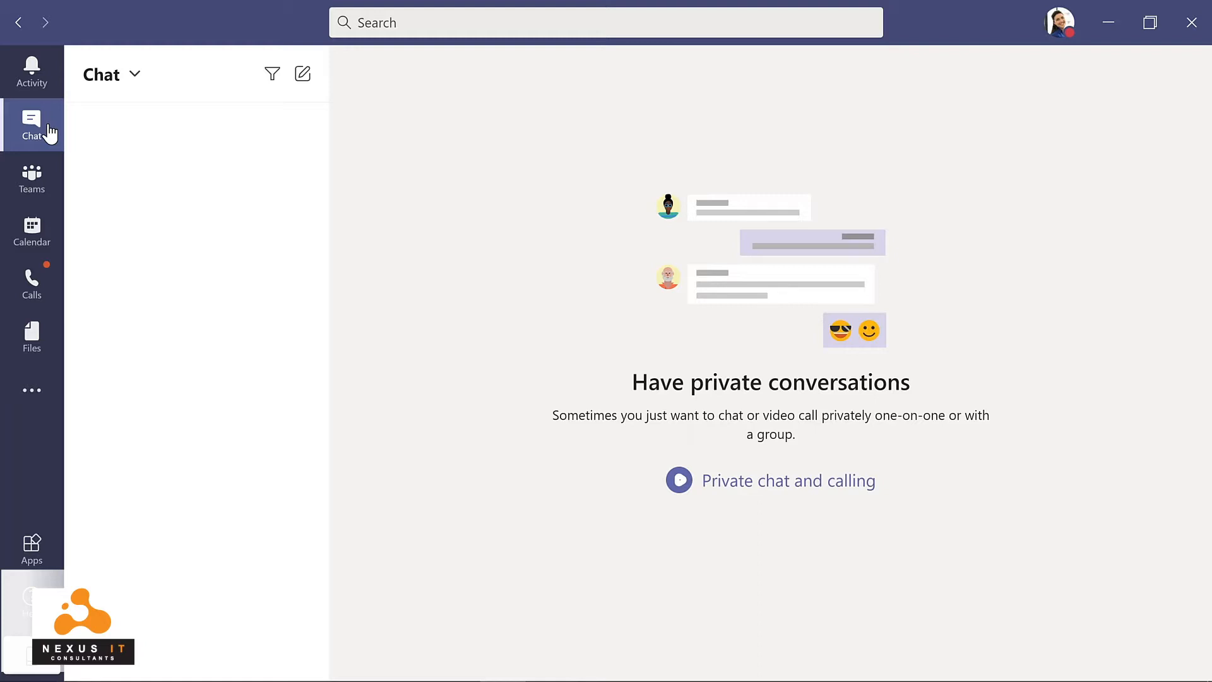
{"action": "left_click", "coordinate": [57, 233]}
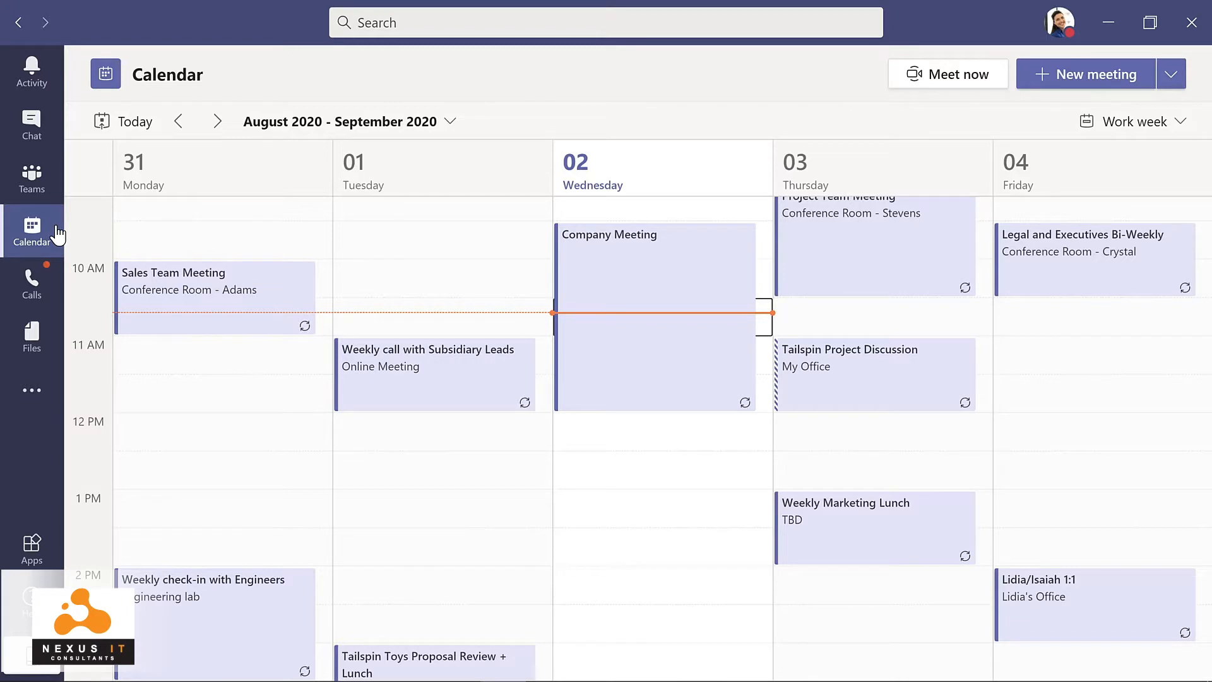
{"action": "left_click", "coordinate": [40, 290]}
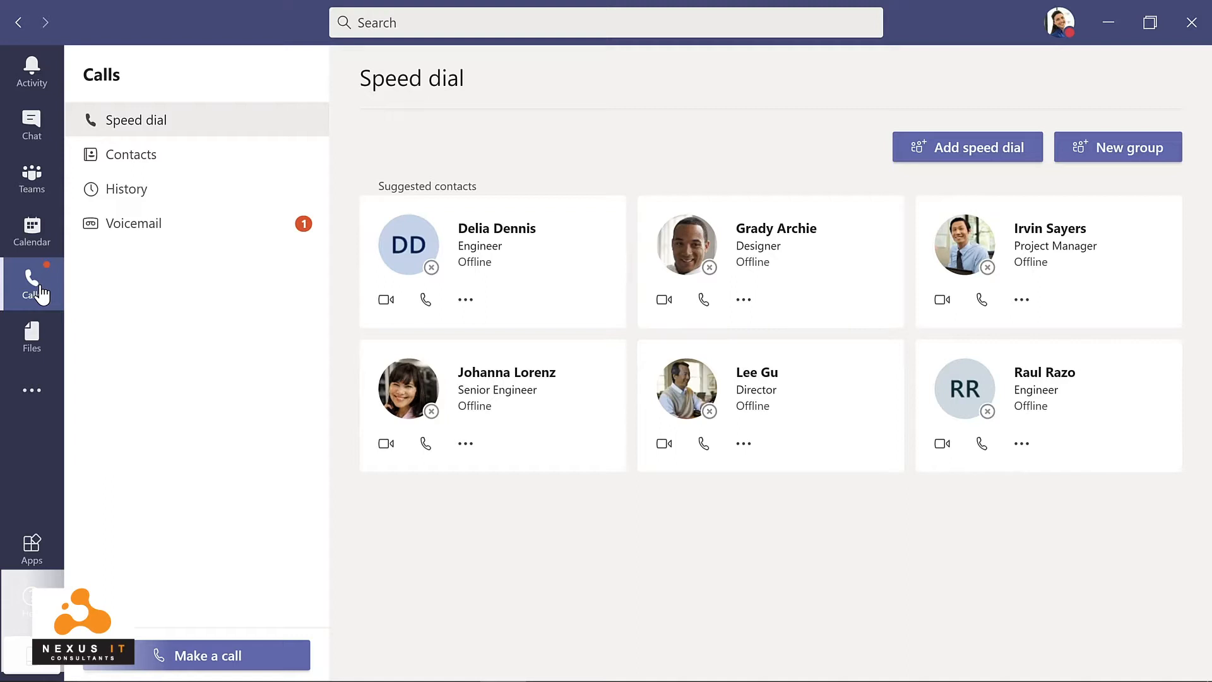
{"action": "left_click", "coordinate": [44, 340]}
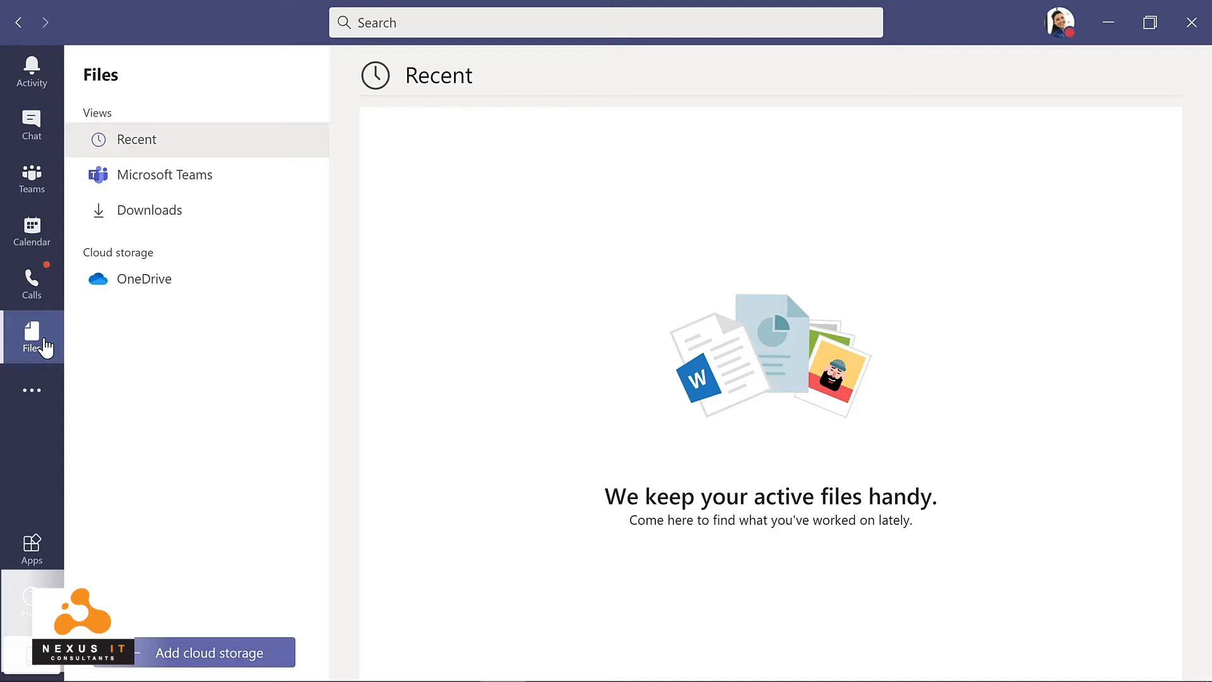
{"action": "left_click", "coordinate": [33, 549]}
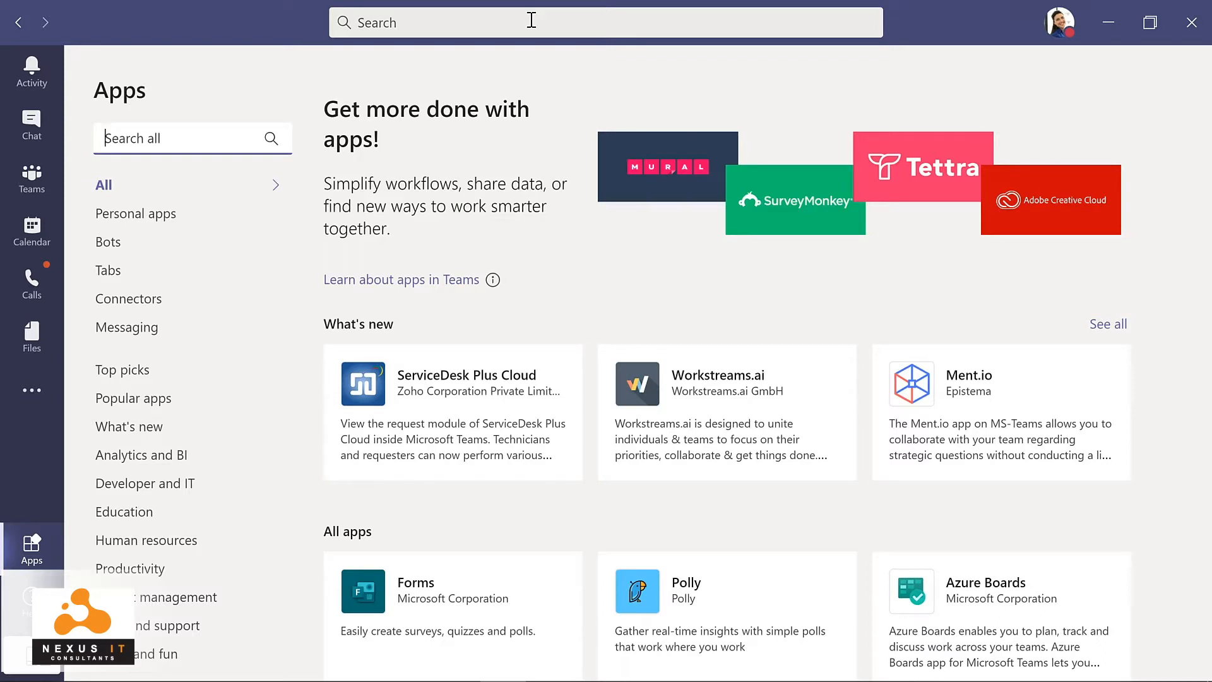
{"action": "left_click", "coordinate": [1058, 32]}
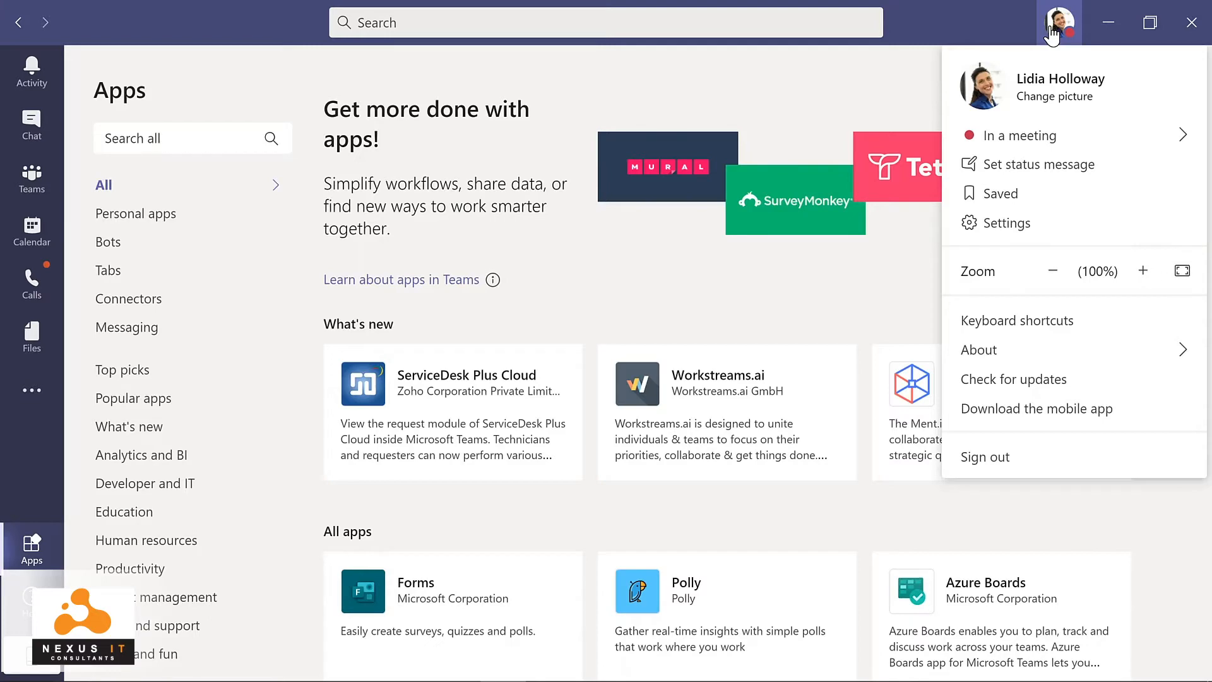
Start creating a new team from scratch and make it private.
{"action": "left_click", "coordinate": [33, 180]}
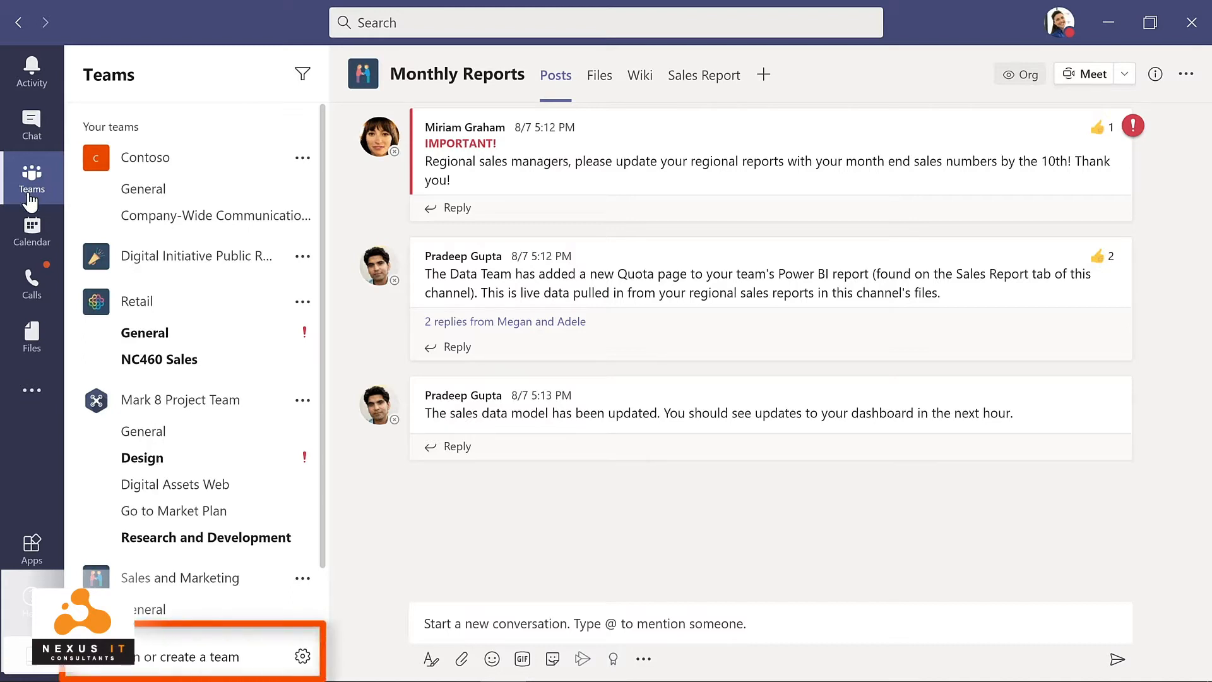
{"action": "left_click", "coordinate": [176, 659]}
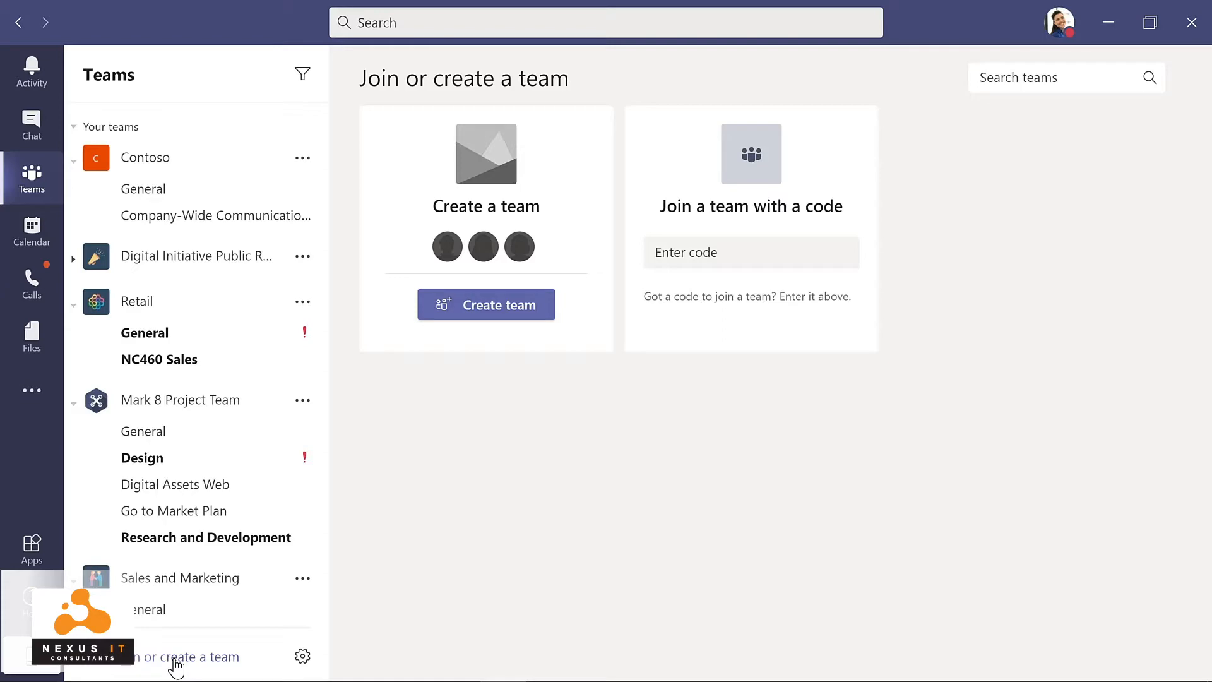
{"action": "left_click", "coordinate": [494, 304]}
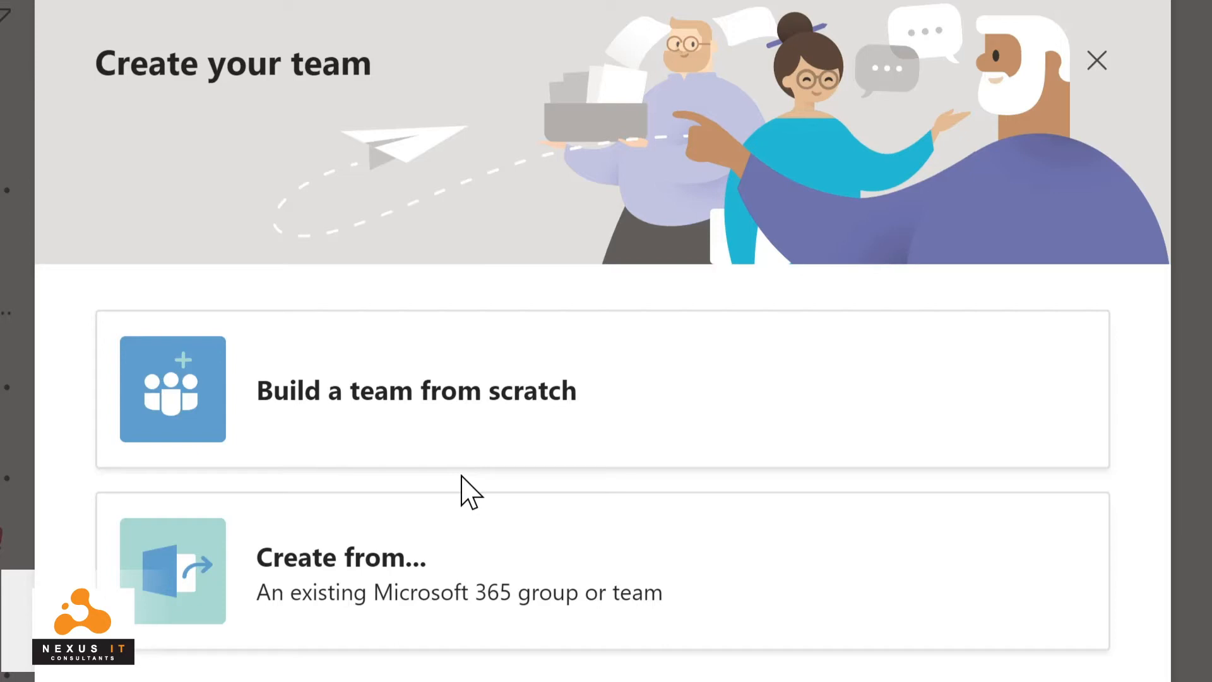
{"action": "left_click", "coordinate": [519, 399]}
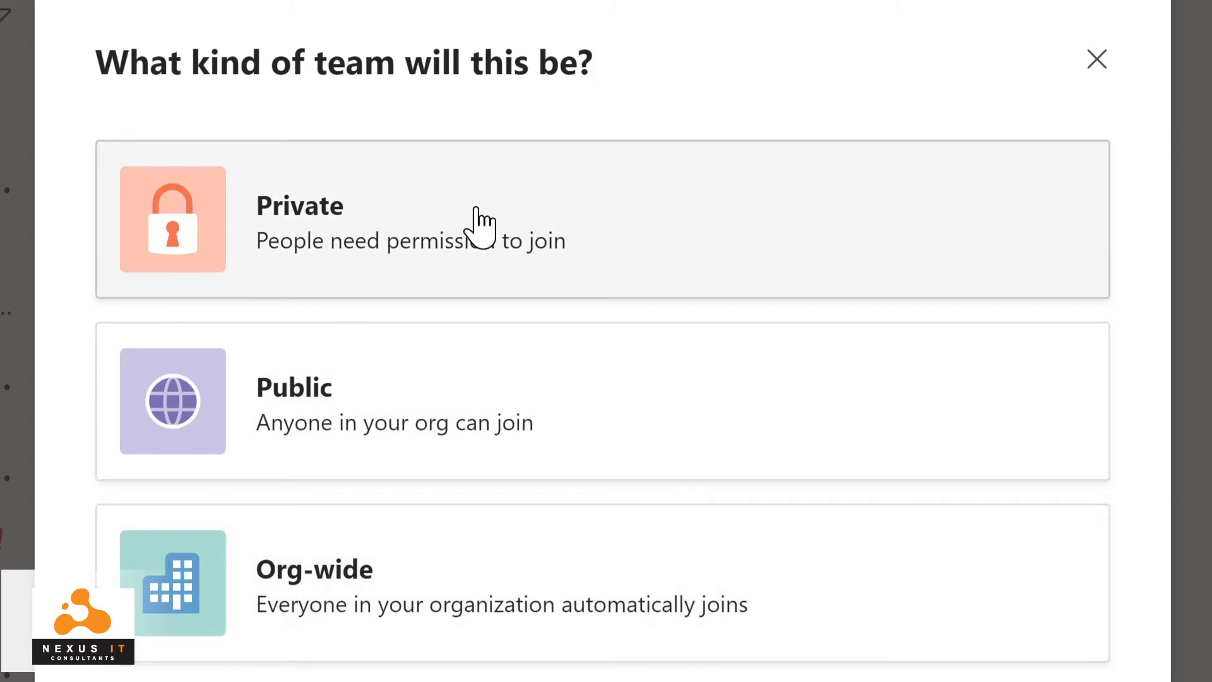
{"action": "left_click", "coordinate": [478, 210]}
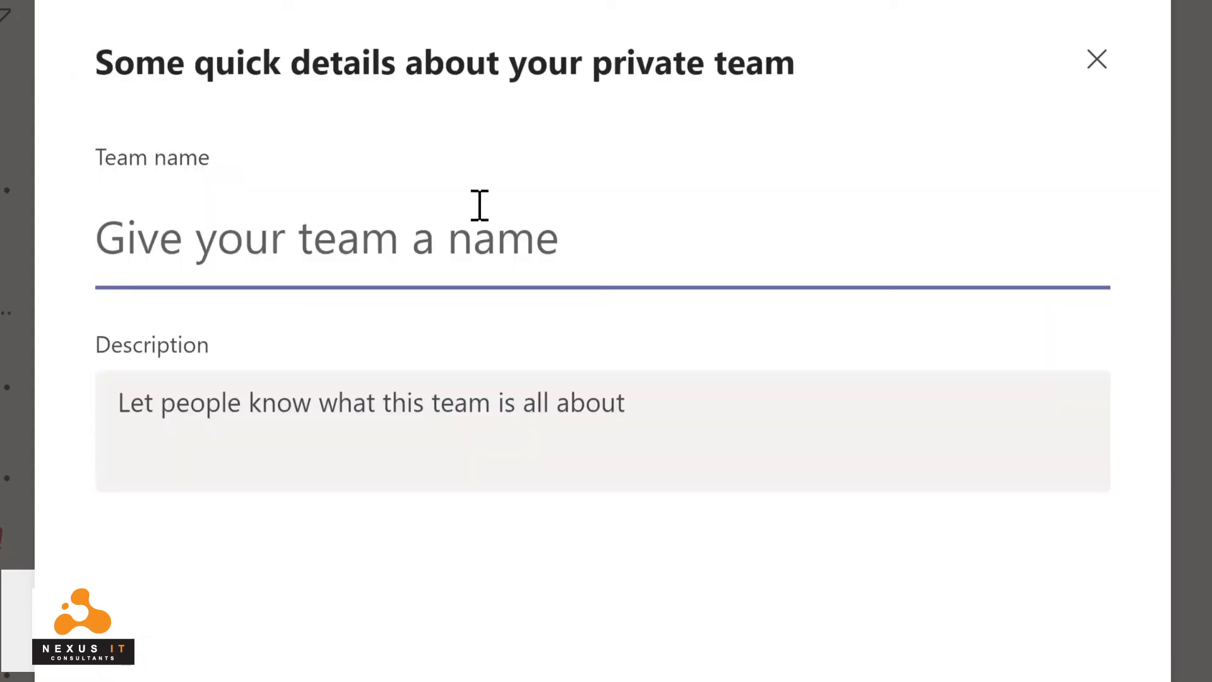
Name the team "Evergreen Project Team" and describe it as "Planning and development of Contoso learning management system".
{"action": "type", "text": "Evergre"}
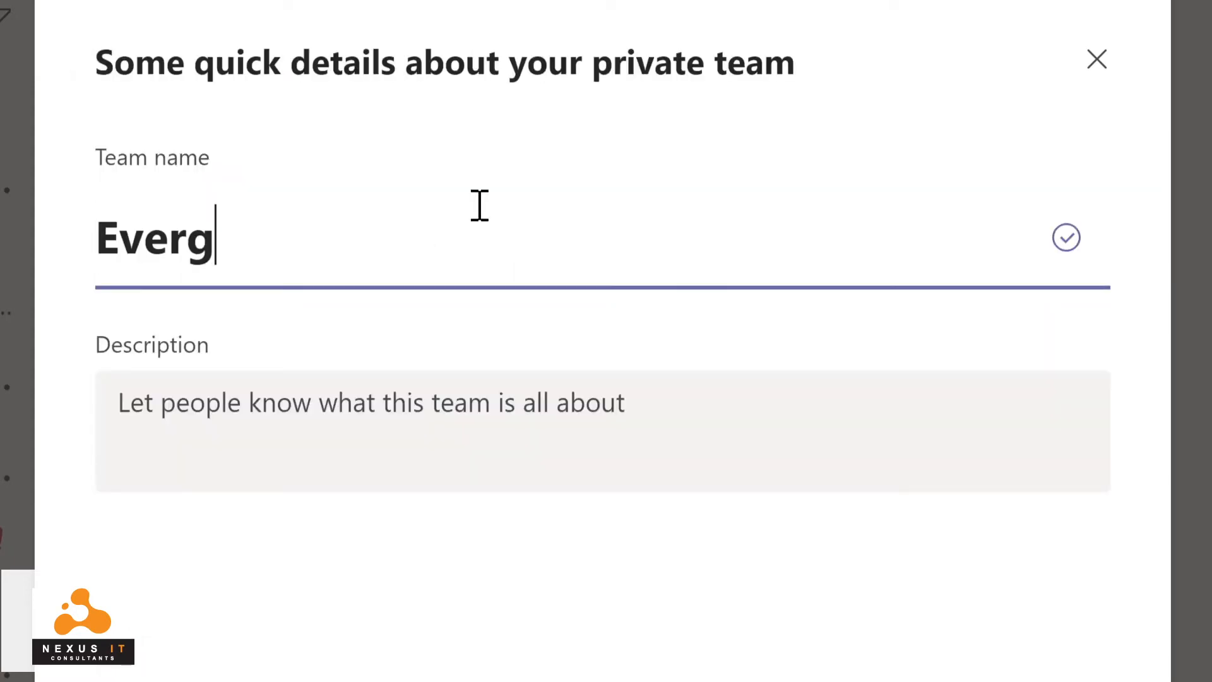
{"action": "type", "text": "en Project Team"}
{"action": "key", "text": "Tab"}
{"action": "type", "text": "Planning and development of Contoso learning management system"}
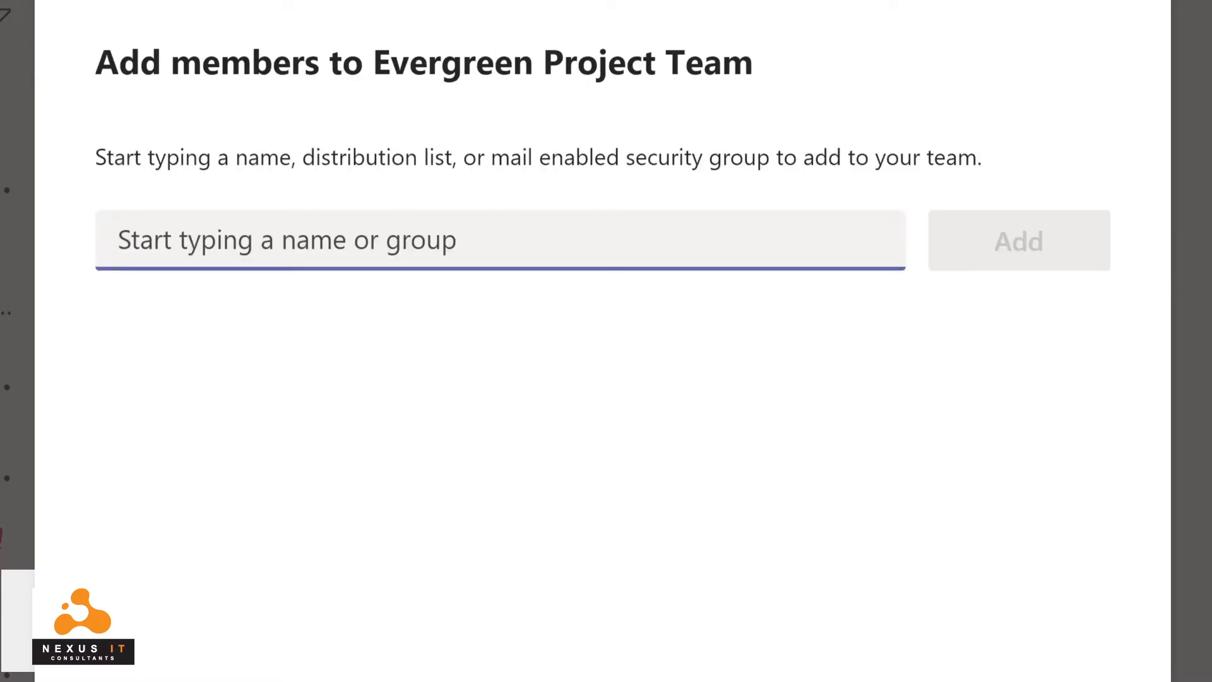
Add the planner, project manager, IT admin and HR manager to Evergreen Project Team as members and finish the team setup.
{"action": "type", "text": "Lynn"}
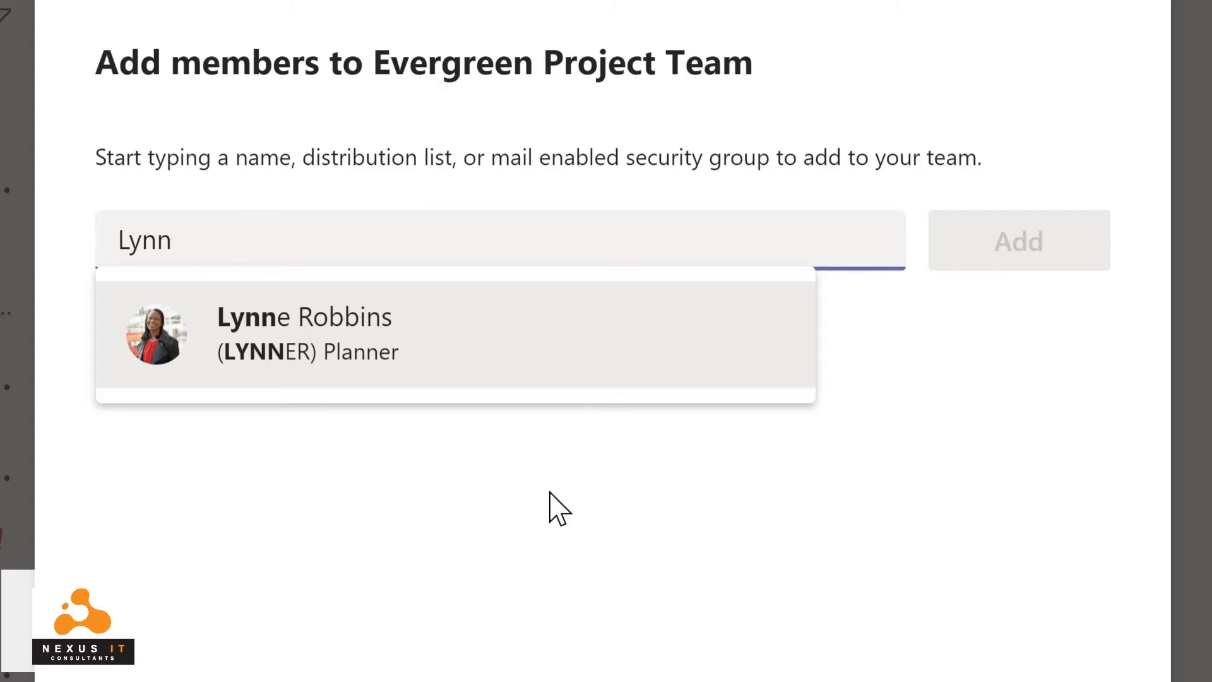
{"action": "left_click", "coordinate": [357, 348]}
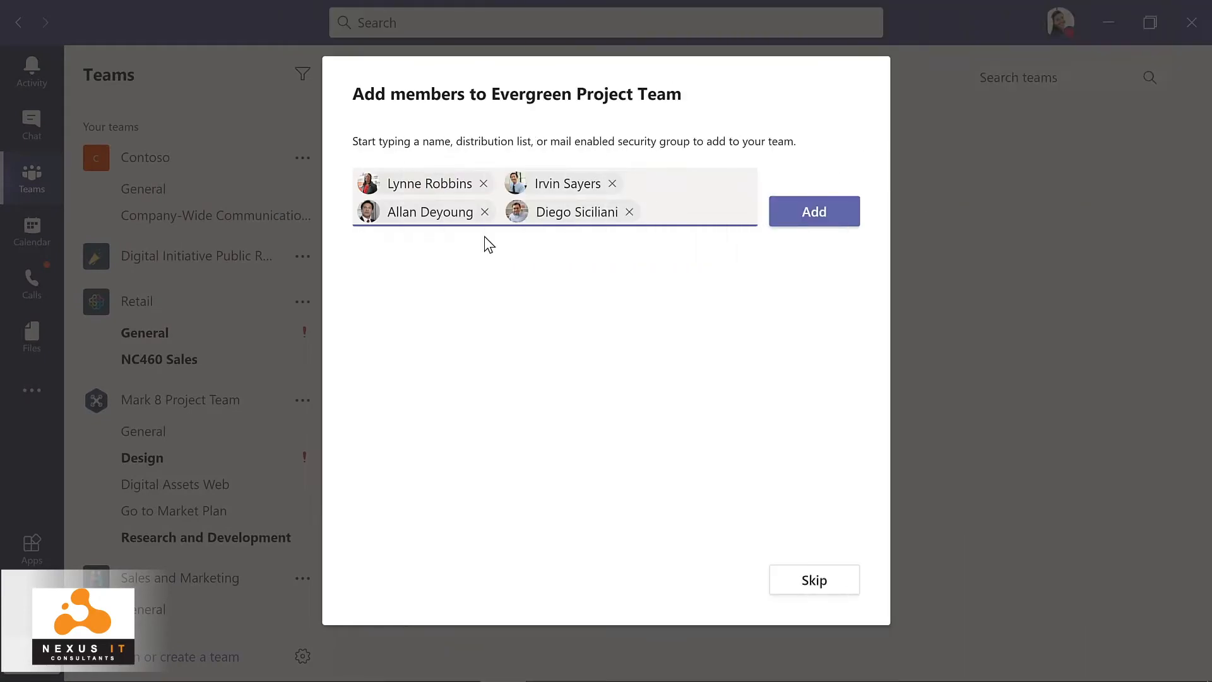
{"action": "left_click", "coordinate": [816, 226]}
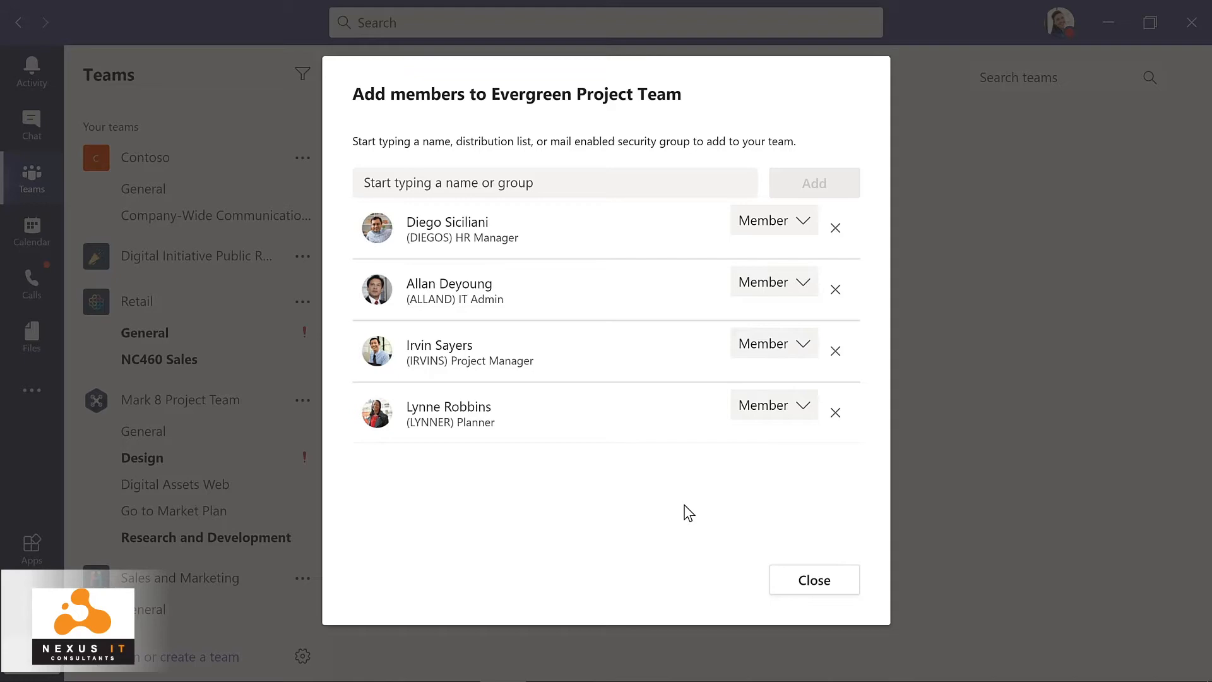
{"action": "left_click", "coordinate": [811, 579]}
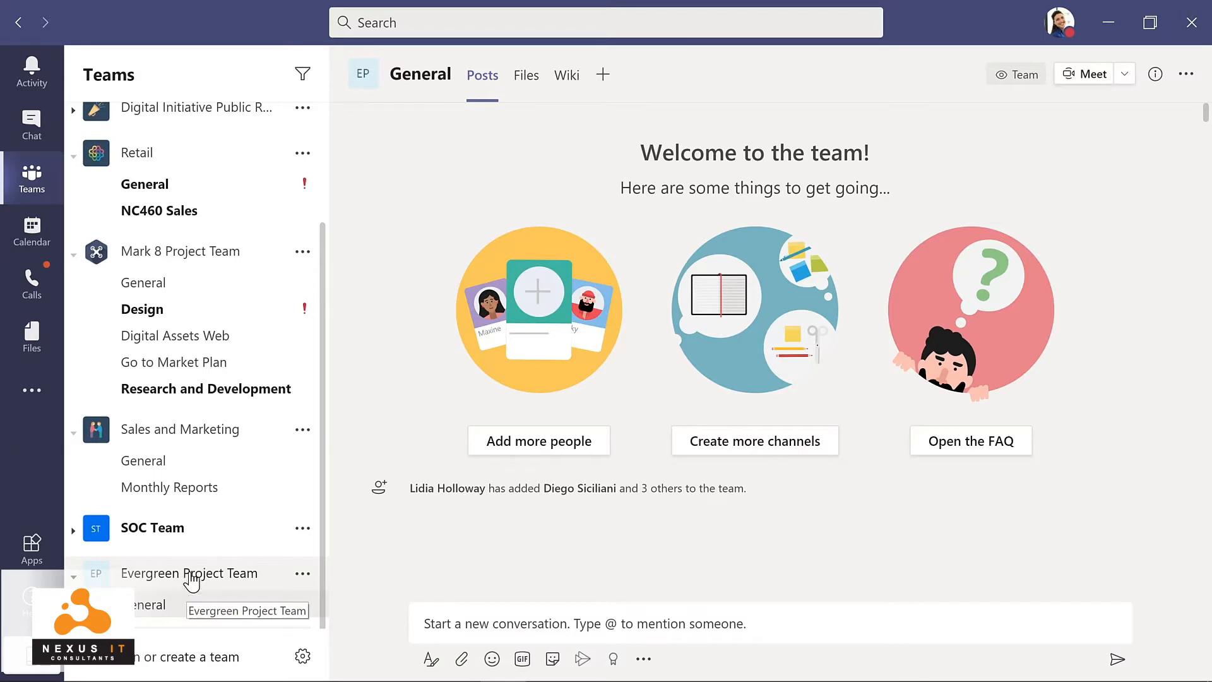
Move Evergreen Project Team up the teams list, between Mark 8 Project Team and Sales and Marketing.
{"action": "left_click_drag", "start_coordinate": [189, 588], "coordinate": [189, 319]}
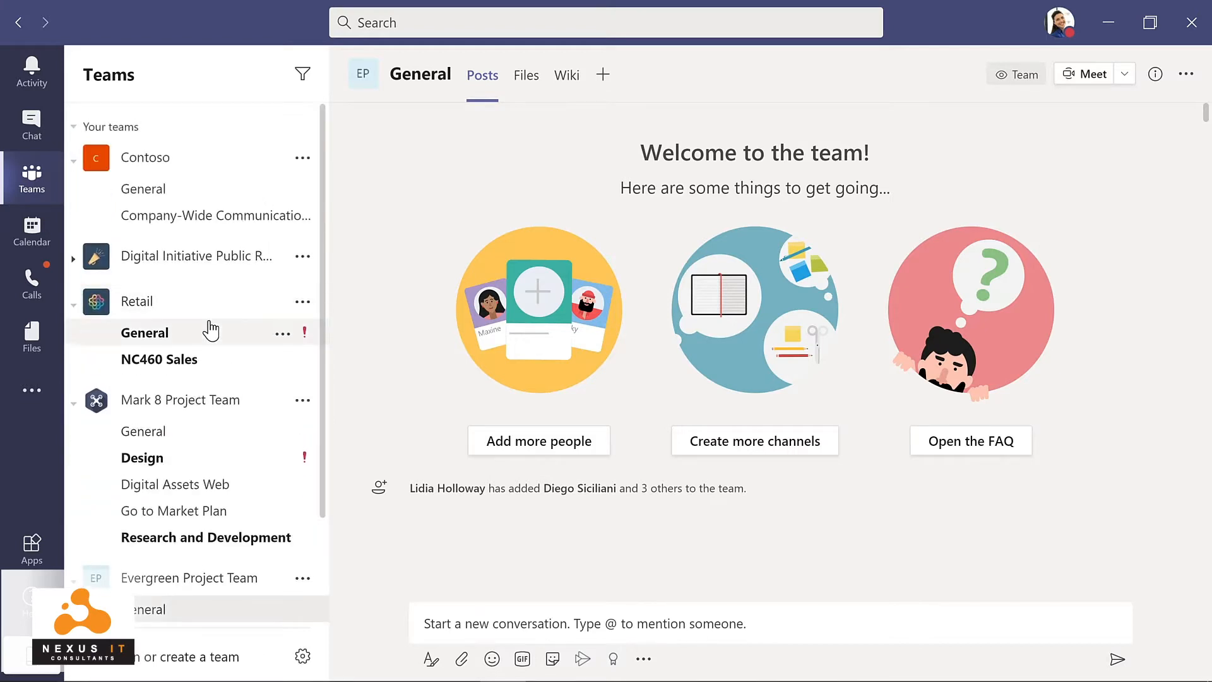
{"action": "scroll", "coordinate": [323, 596], "scroll_direction": "down", "scroll_amount": 2}
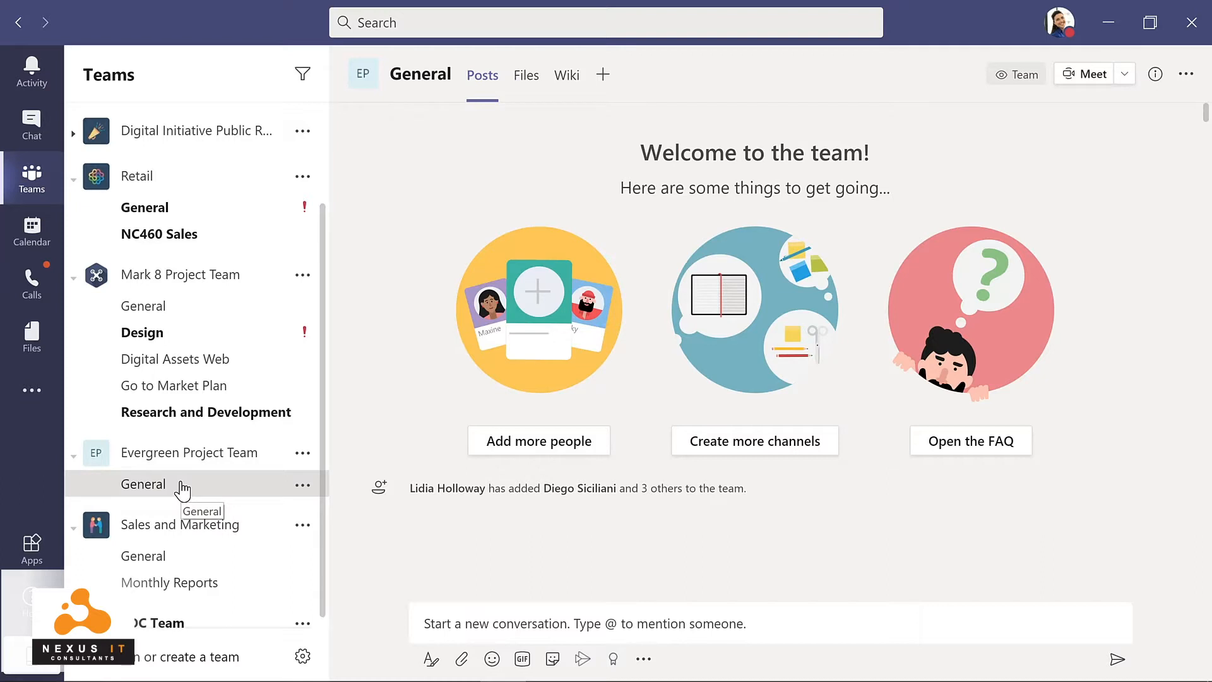
Post "I'm excited to start planning our new LMS!" with a smiley emoji in Evergreen Project Team's General channel.
{"action": "left_click", "coordinate": [427, 625]}
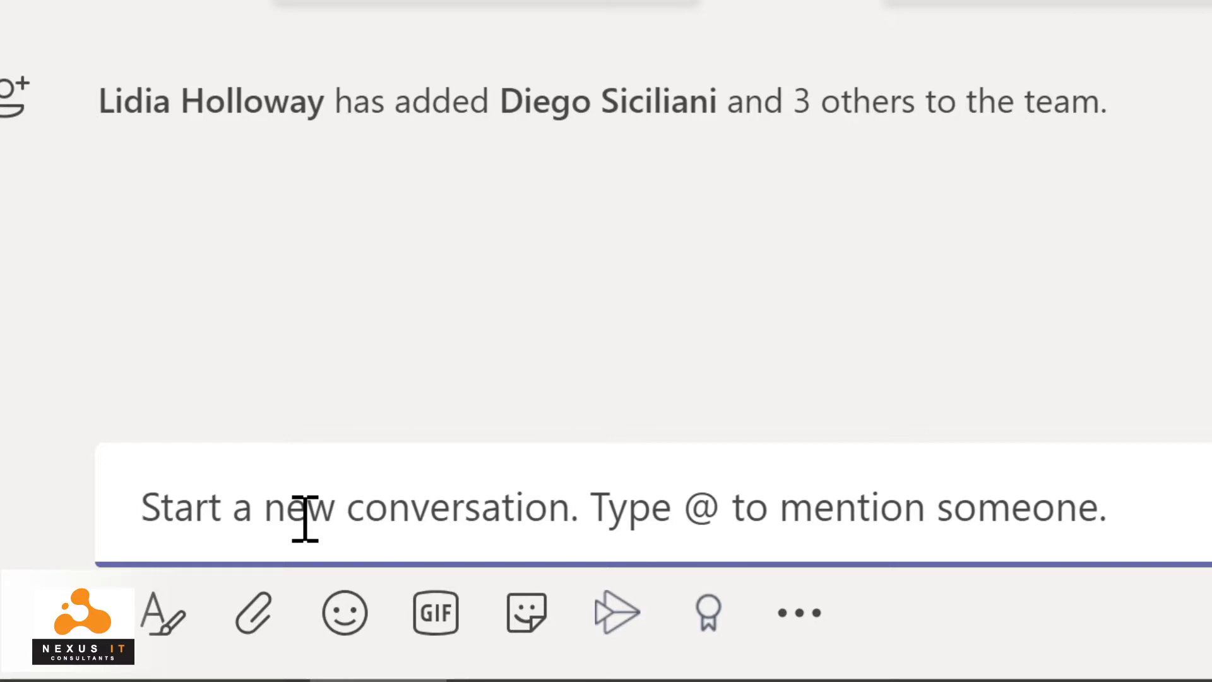
{"action": "type", "text": "I'm excited to start planning our new LMS!"}
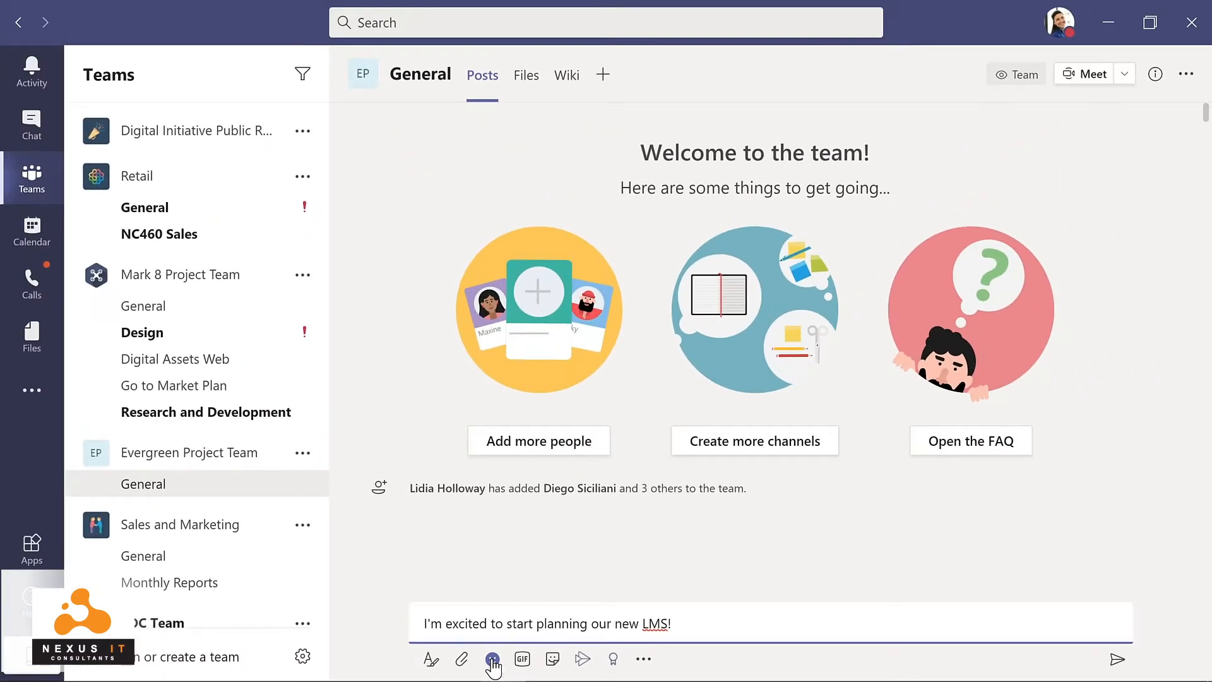
{"action": "left_click", "coordinate": [493, 660]}
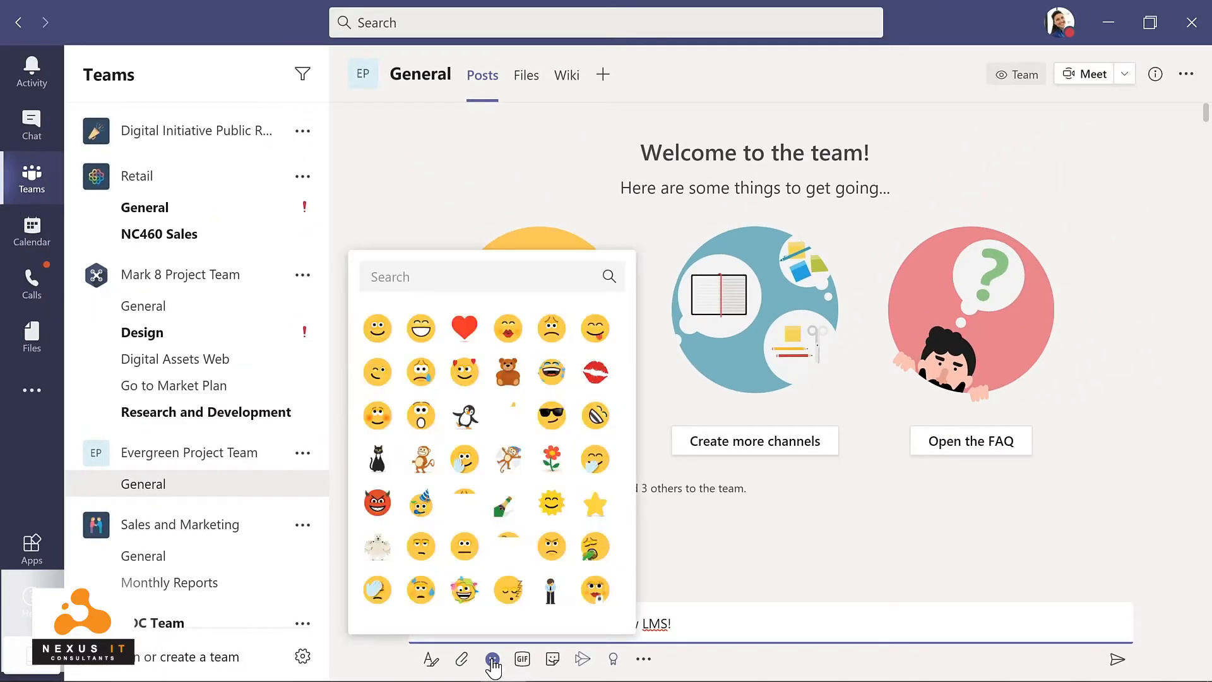
{"action": "left_click", "coordinate": [376, 326]}
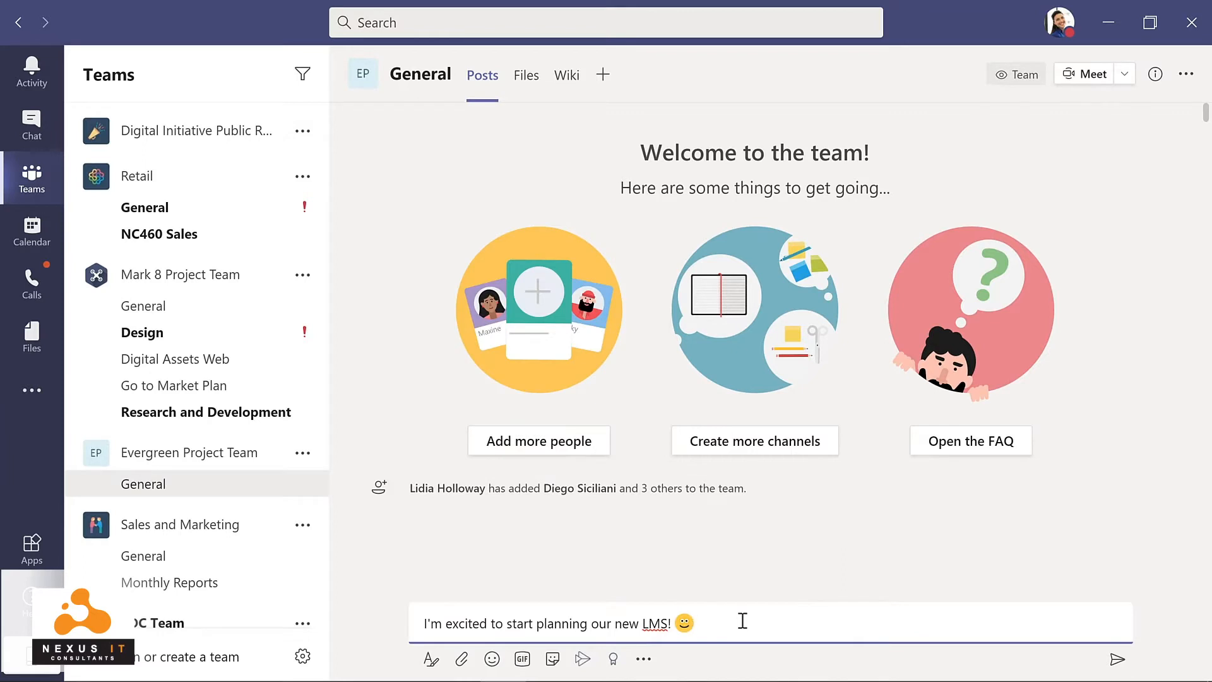
{"action": "left_click", "coordinate": [1116, 660]}
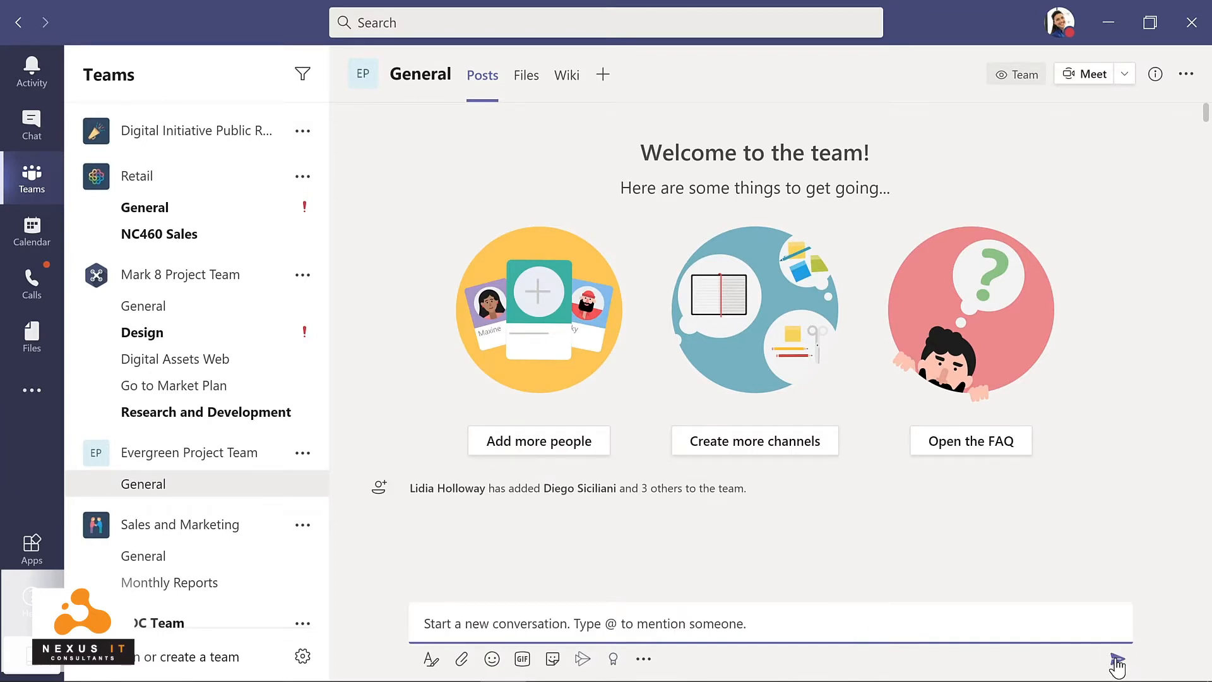
{"action": "left_click", "coordinate": [371, 598]}
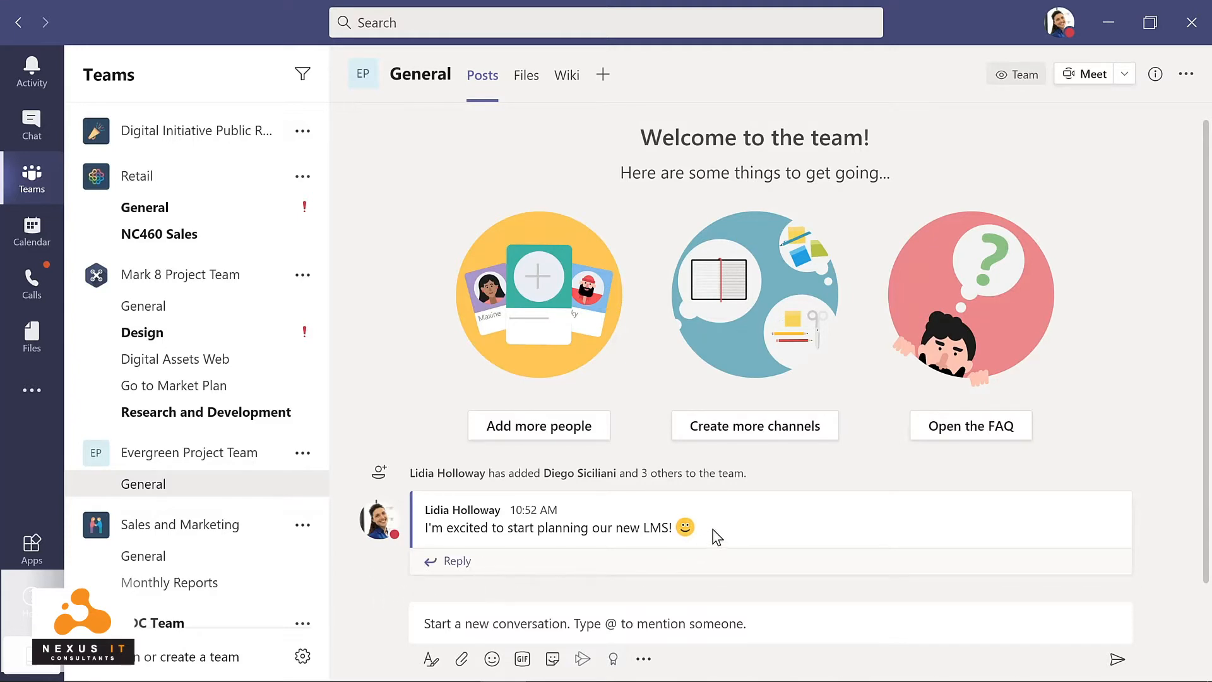
Edit the posted LMS message to begin with a mention of Evergreen Project Team followed by a comma, and save the change.
{"action": "mouse_move", "coordinate": [717, 537]}
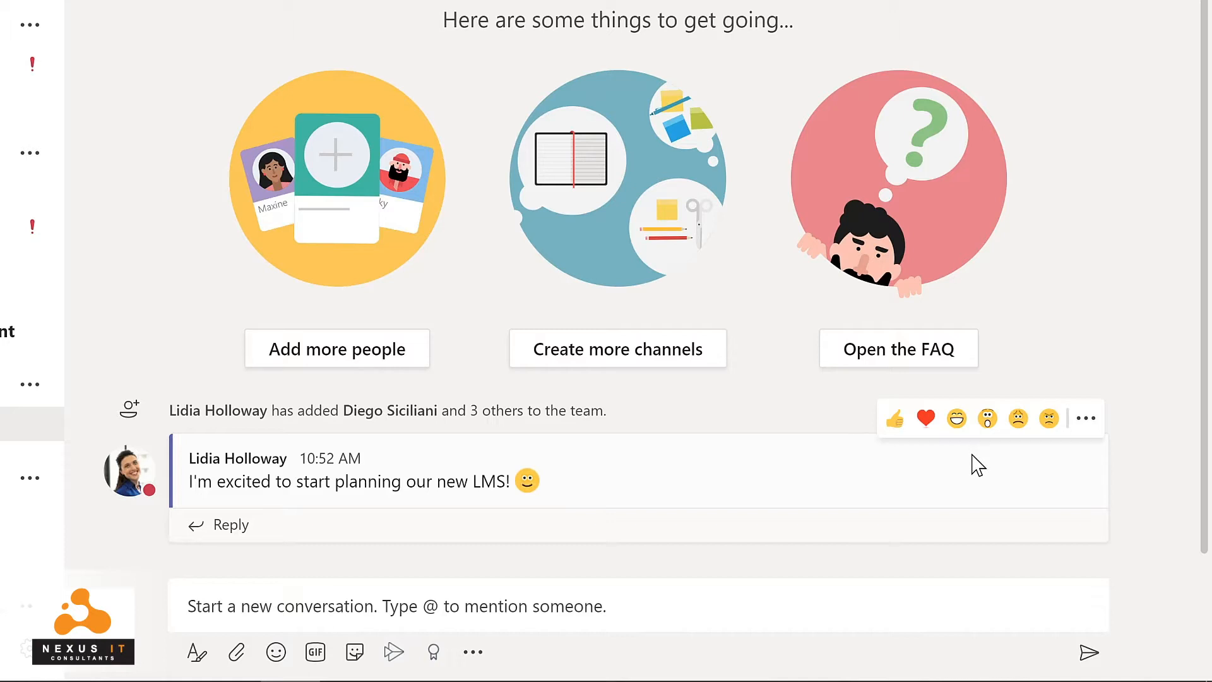
{"action": "left_click", "coordinate": [1088, 427]}
{"action": "mouse_move", "coordinate": [1089, 428]}
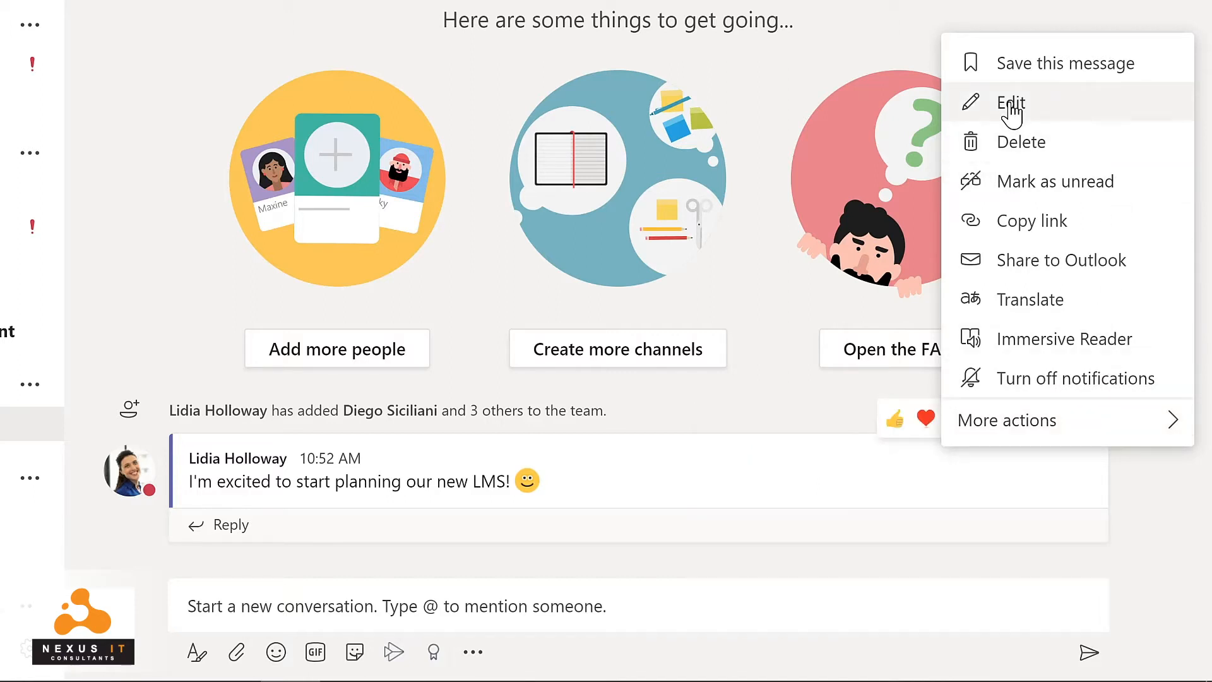
{"action": "left_click", "coordinate": [1011, 104]}
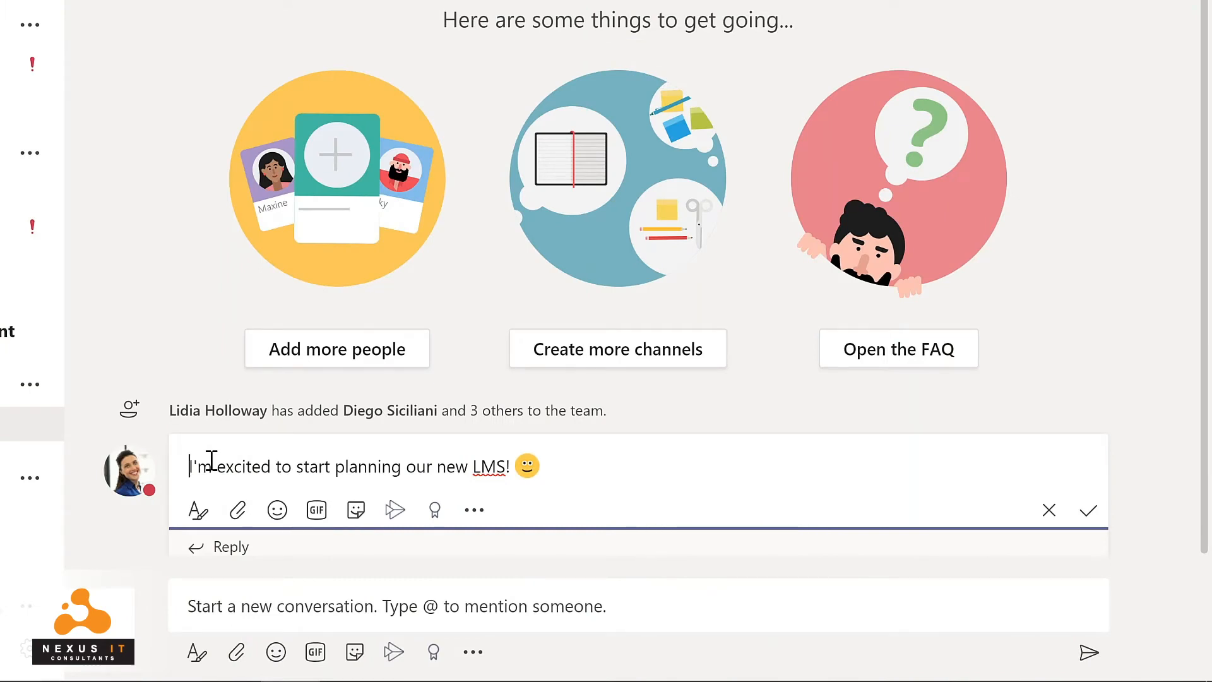
{"action": "type", "text": "@"}
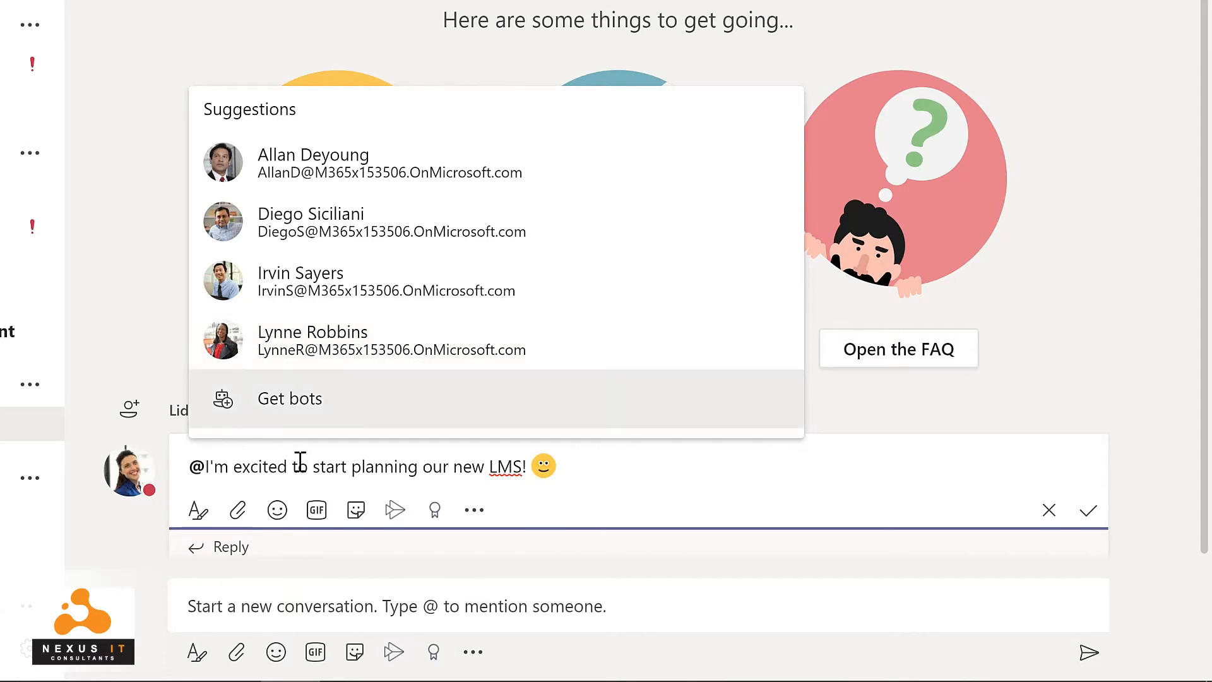
{"action": "type", "text": "team"}
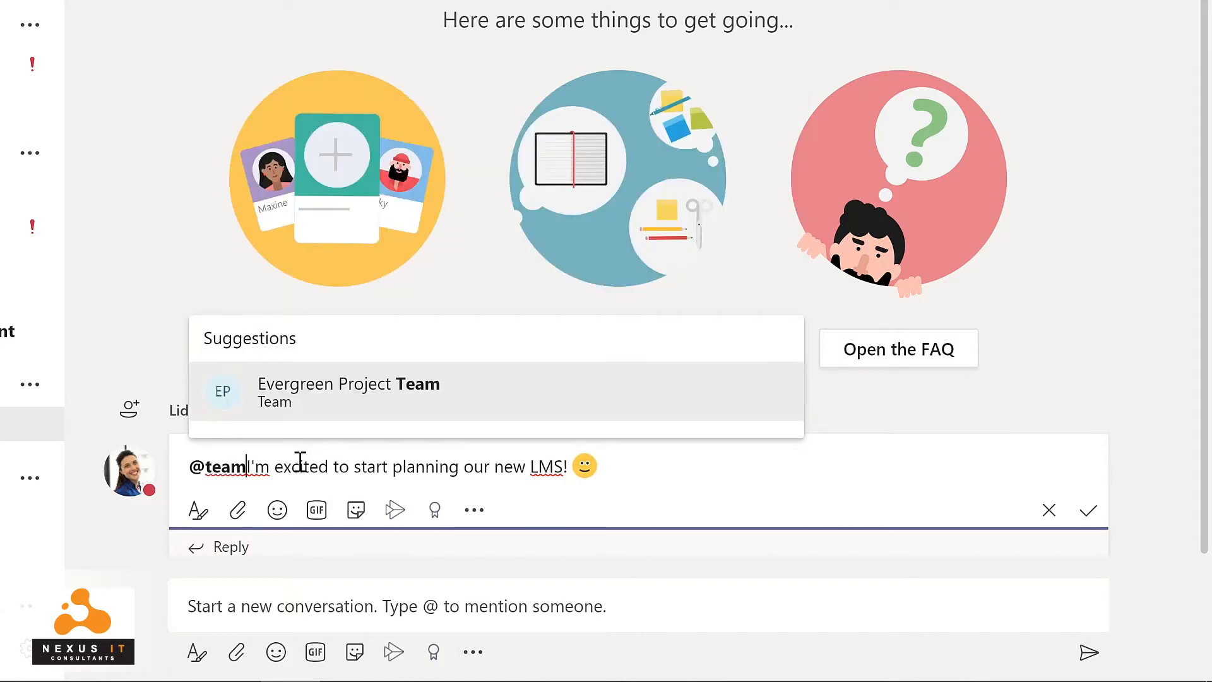
{"action": "left_click", "coordinate": [332, 400]}
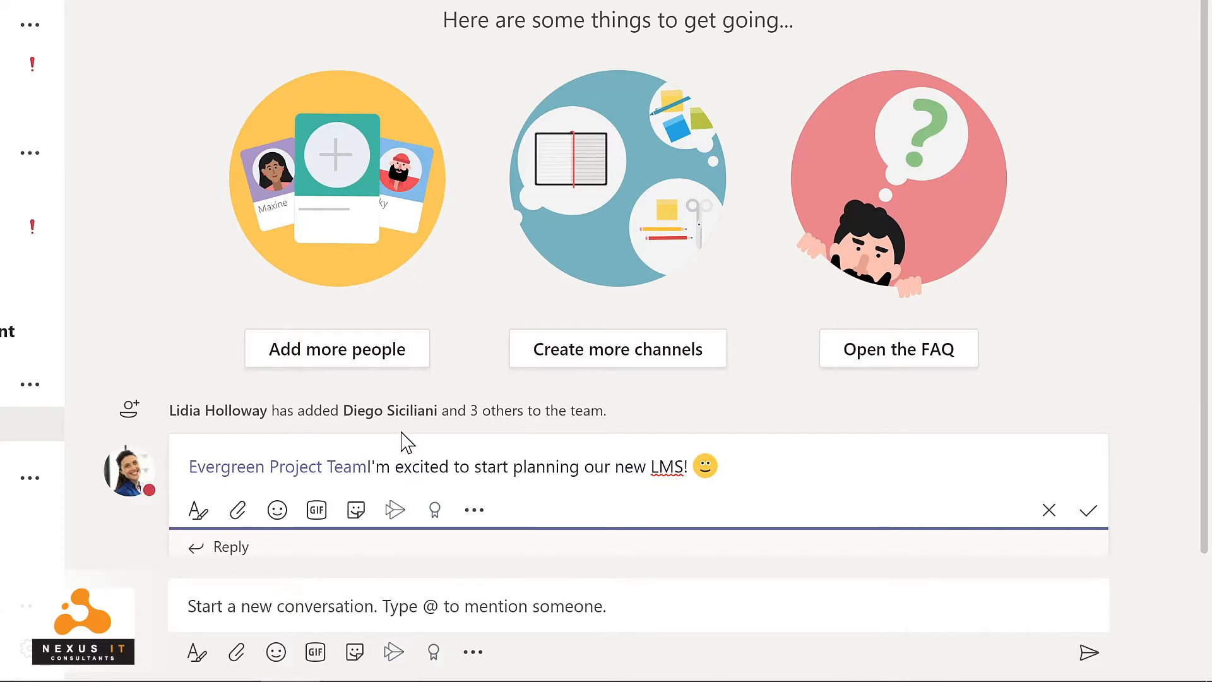
{"action": "type", "text": ","}
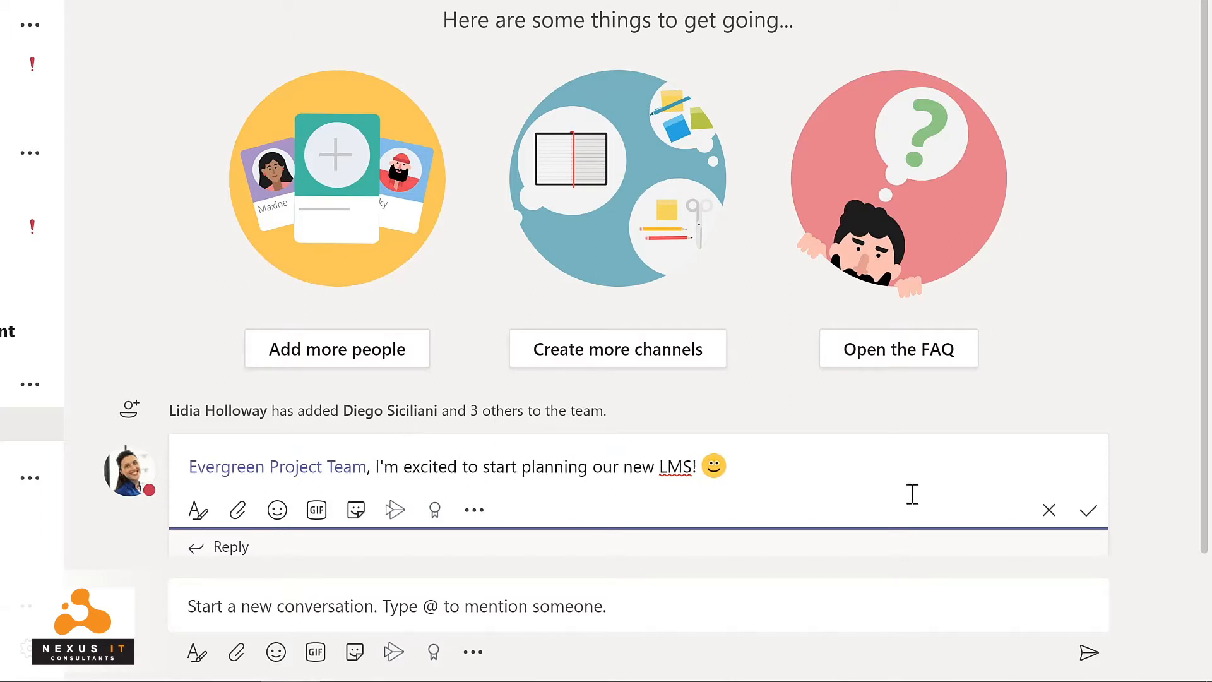
{"action": "left_click", "coordinate": [1089, 512]}
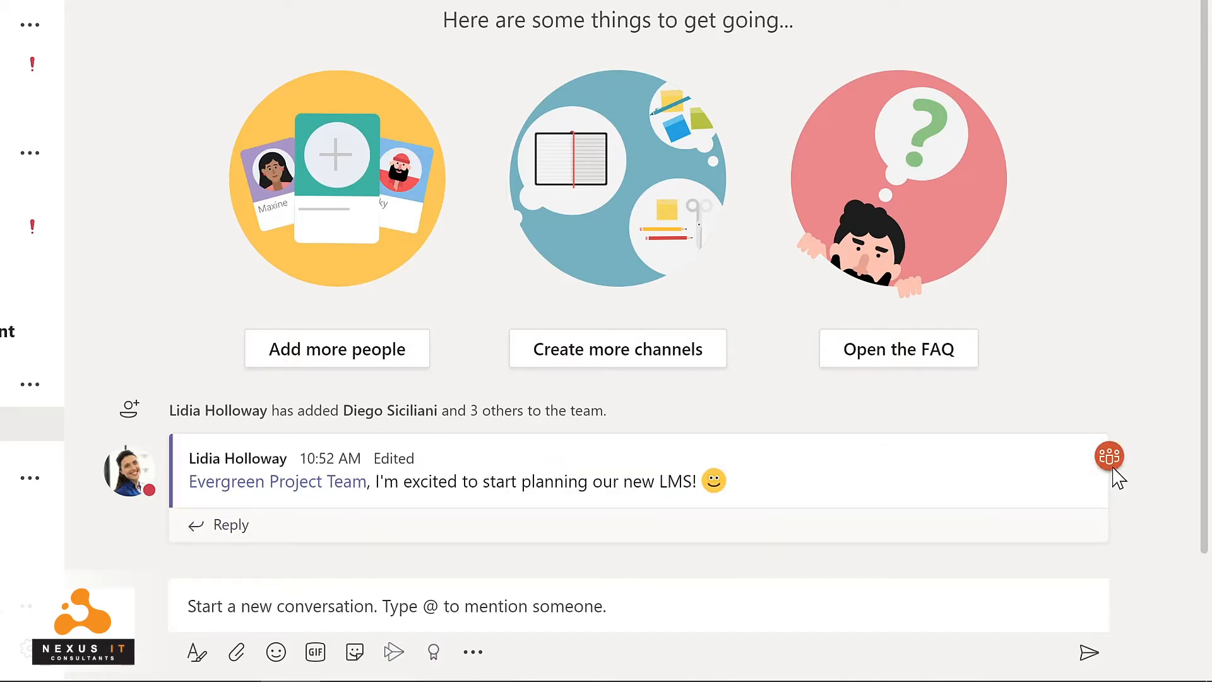
{"action": "mouse_move", "coordinate": [1113, 464]}
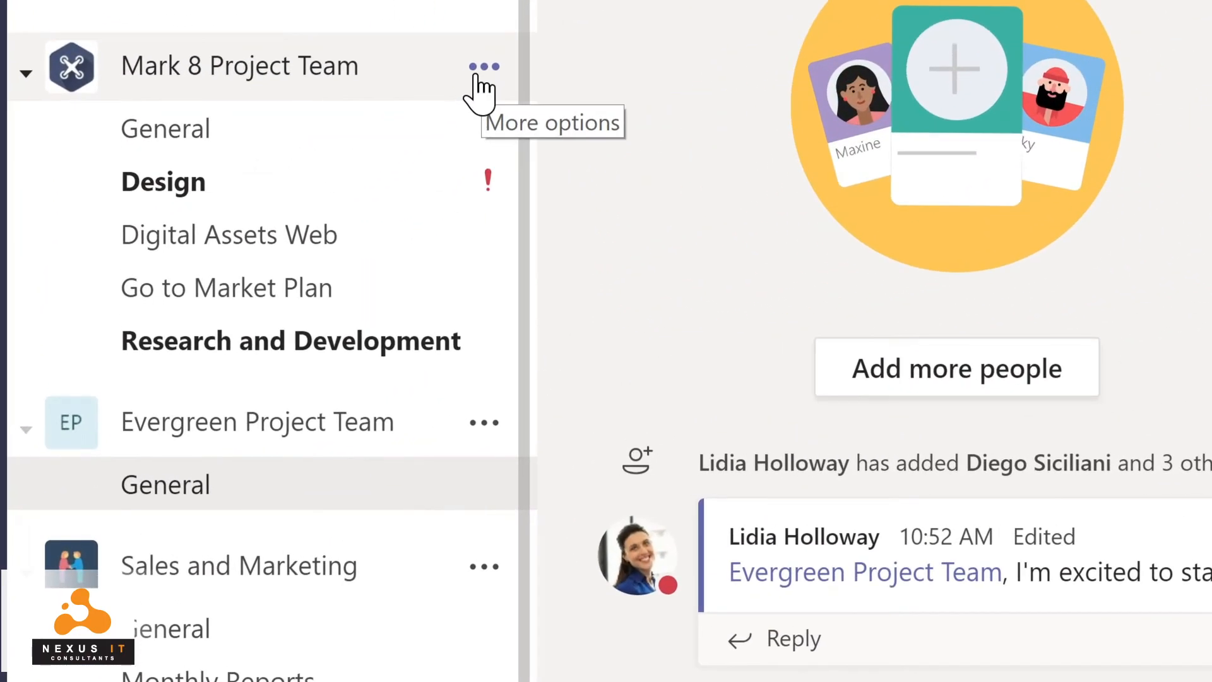
Review Mark 8 Project Team's management details, including its owners, members and guests, channels and analytics.
{"action": "left_click", "coordinate": [477, 67]}
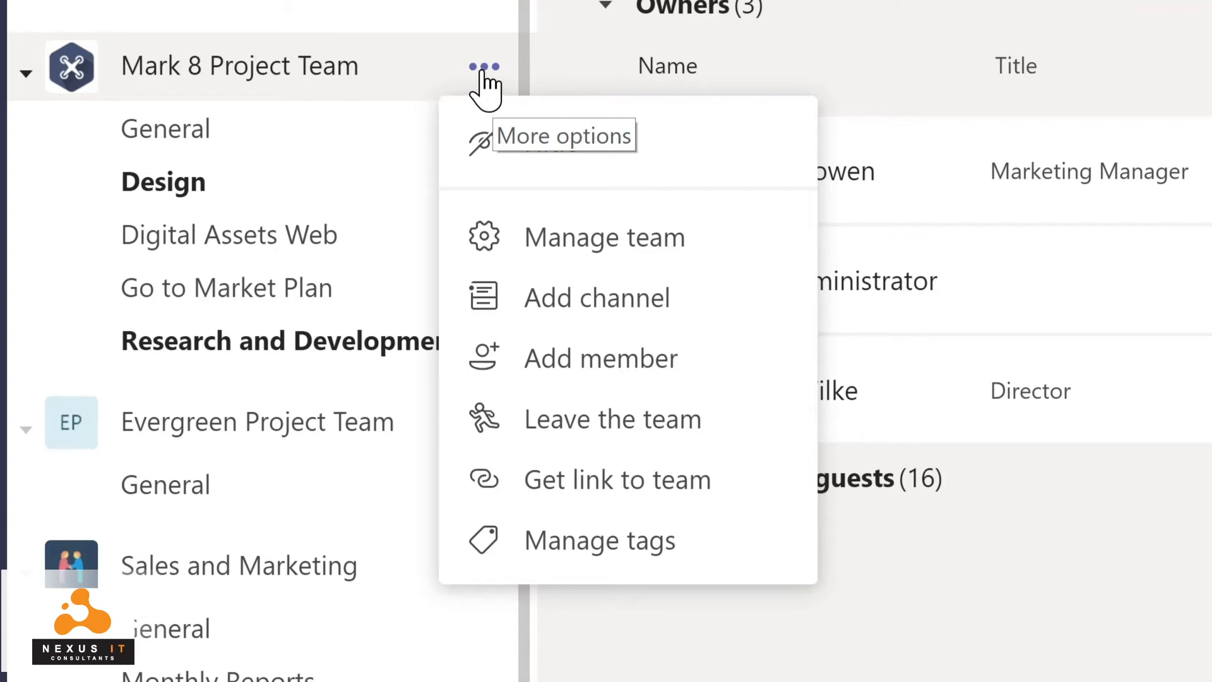
{"action": "left_click", "coordinate": [586, 245]}
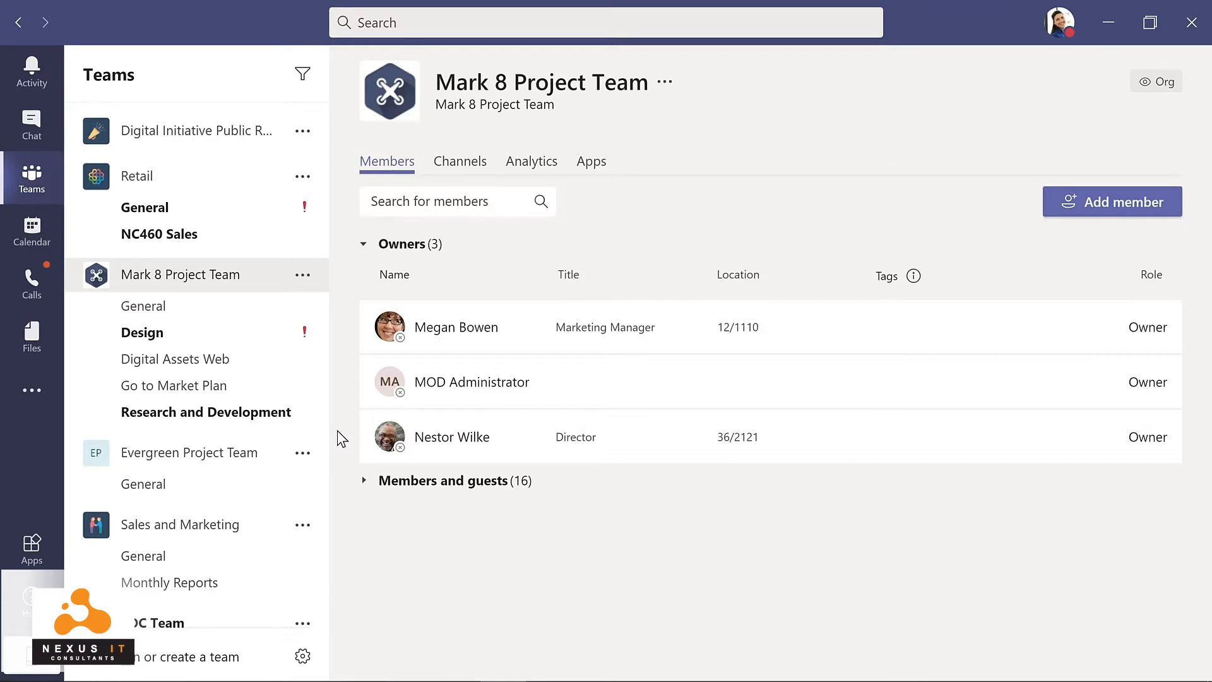
{"action": "left_click", "coordinate": [412, 486]}
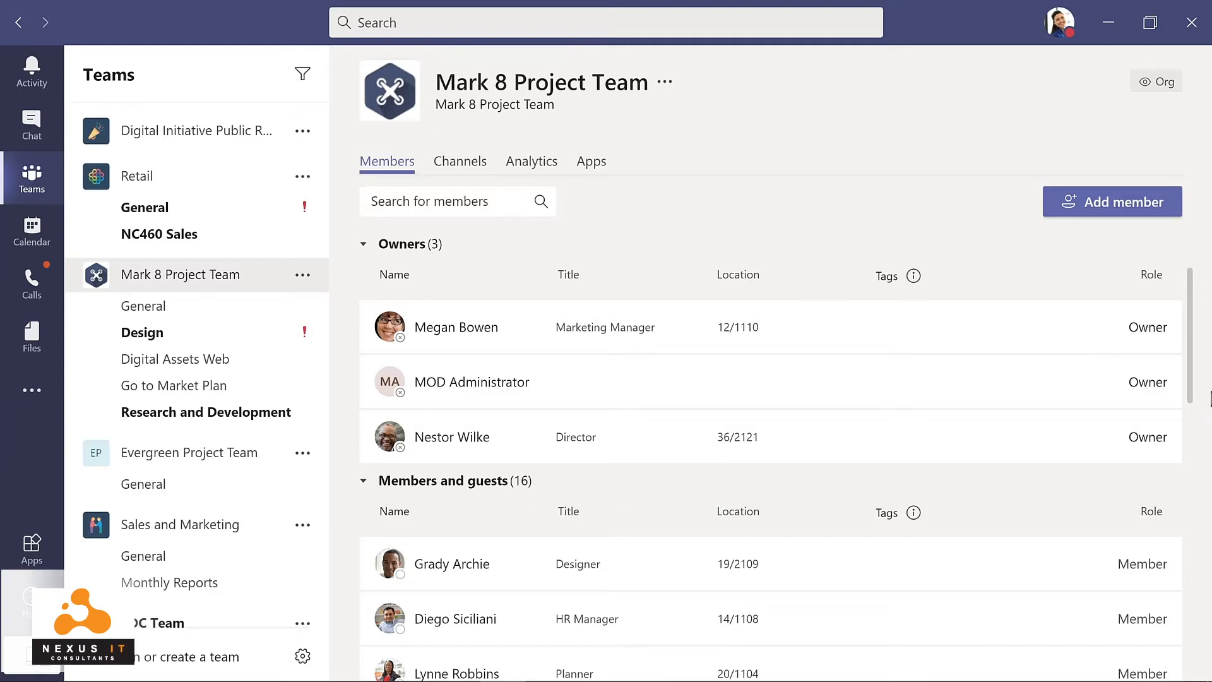
{"action": "scroll", "coordinate": [1204, 440], "scroll_direction": "down", "scroll_amount": 1}
{"action": "scroll", "coordinate": [1204, 440], "scroll_direction": "down", "scroll_amount": 5}
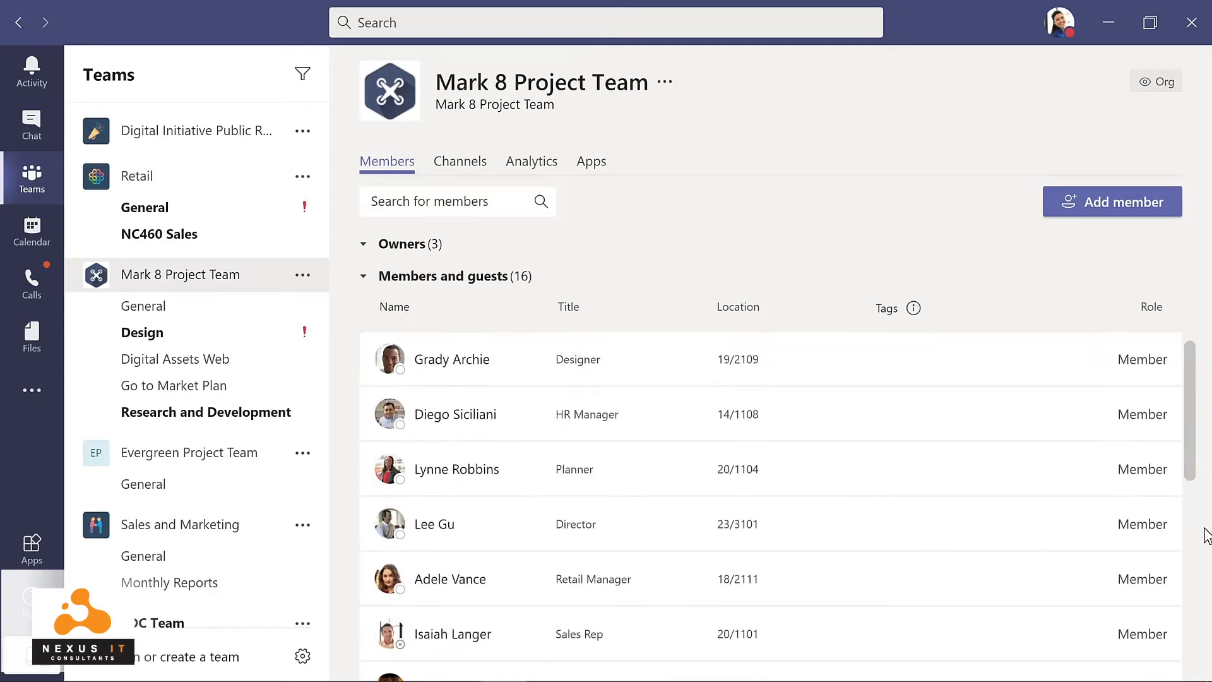
{"action": "scroll", "coordinate": [1205, 606], "scroll_direction": "down", "scroll_amount": 6}
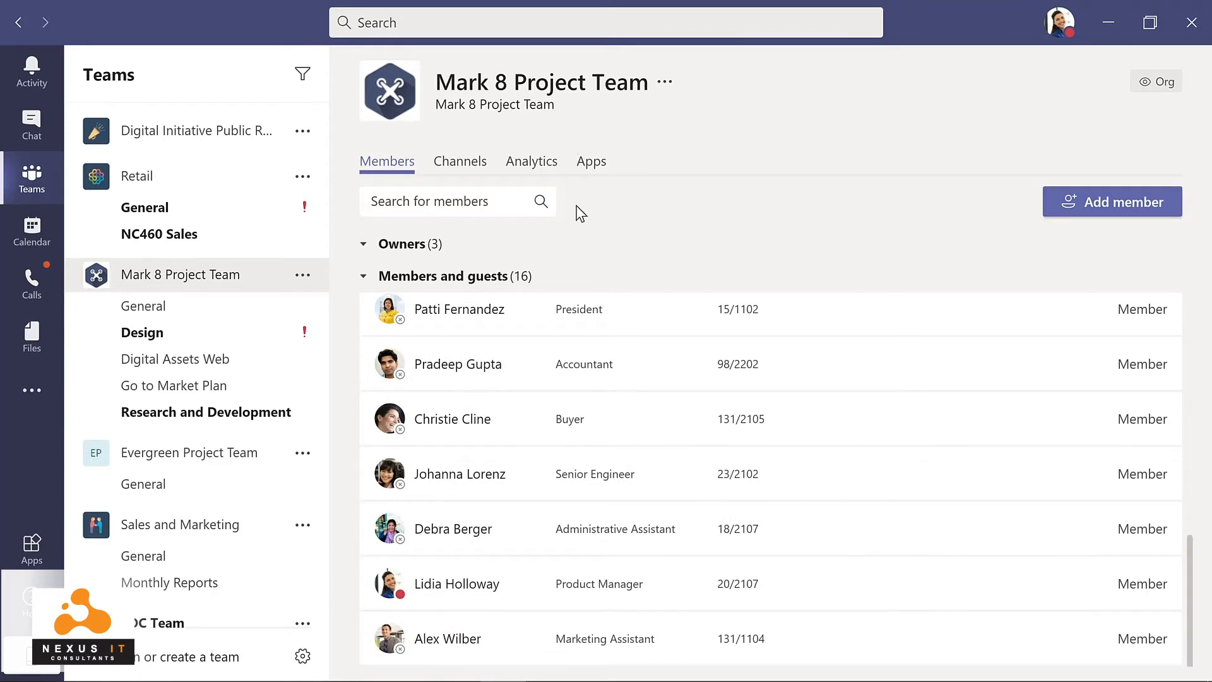
{"action": "left_click", "coordinate": [463, 168]}
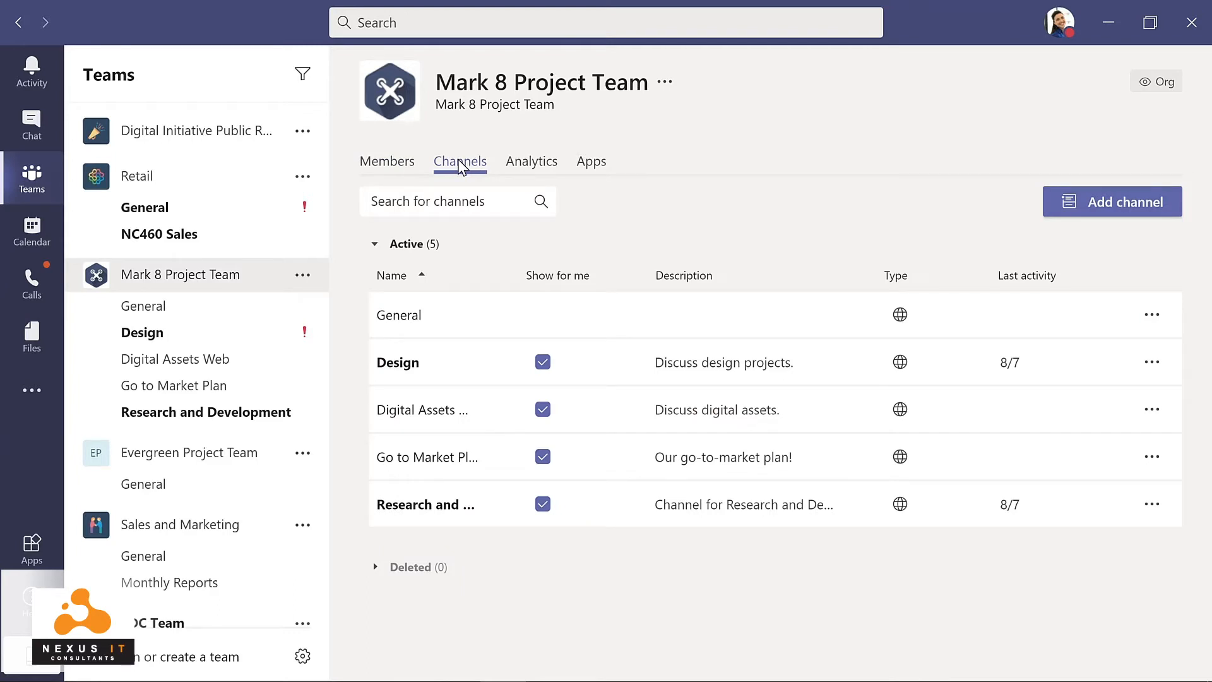
{"action": "left_click", "coordinate": [532, 166]}
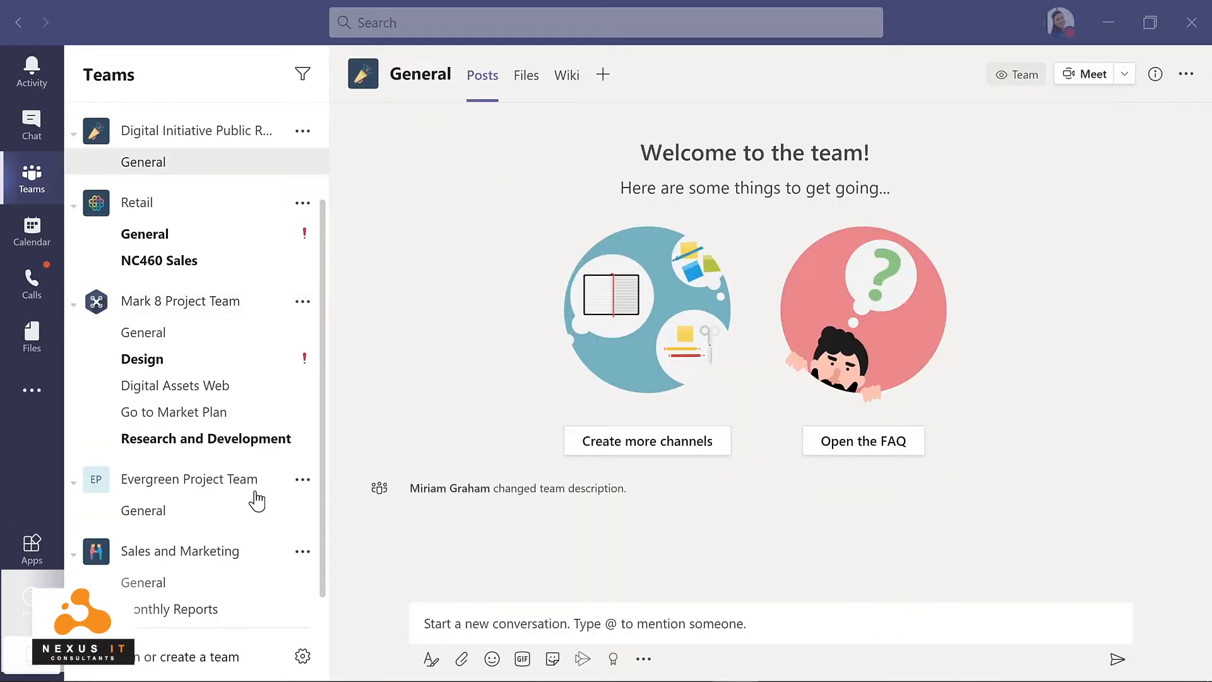
Add the director to Evergreen Project Team as a member.
{"action": "left_click", "coordinate": [302, 486]}
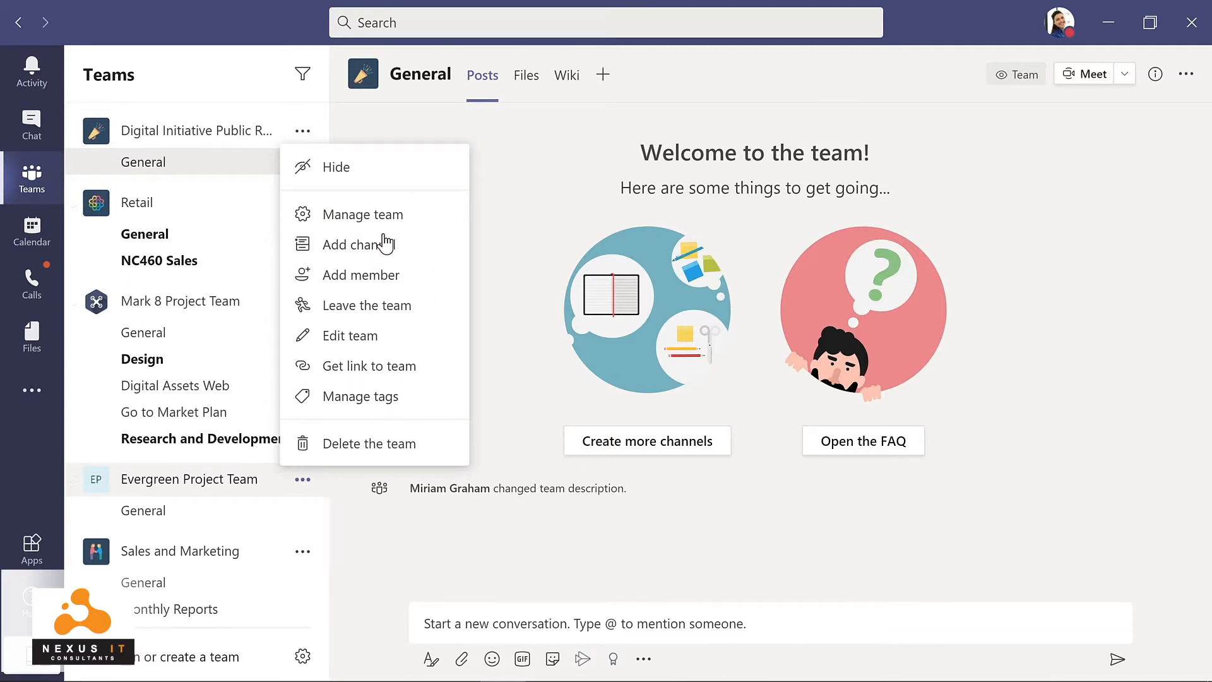
{"action": "left_click", "coordinate": [357, 278]}
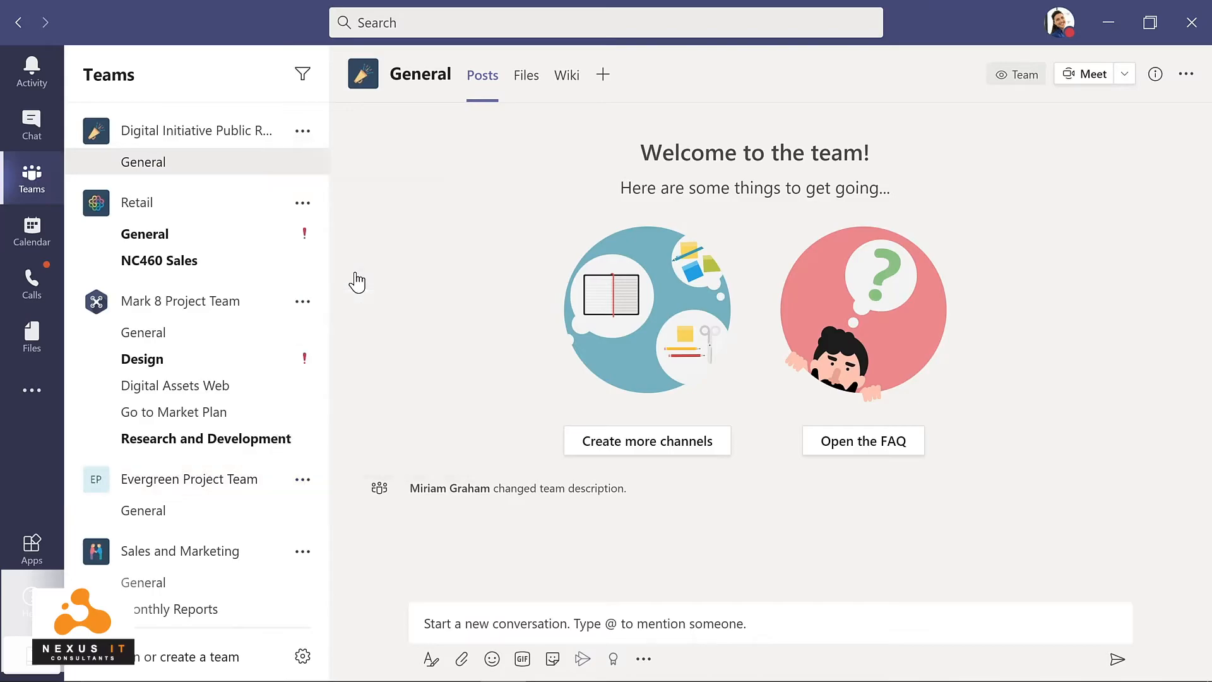
{"action": "type", "text": "nestor"}
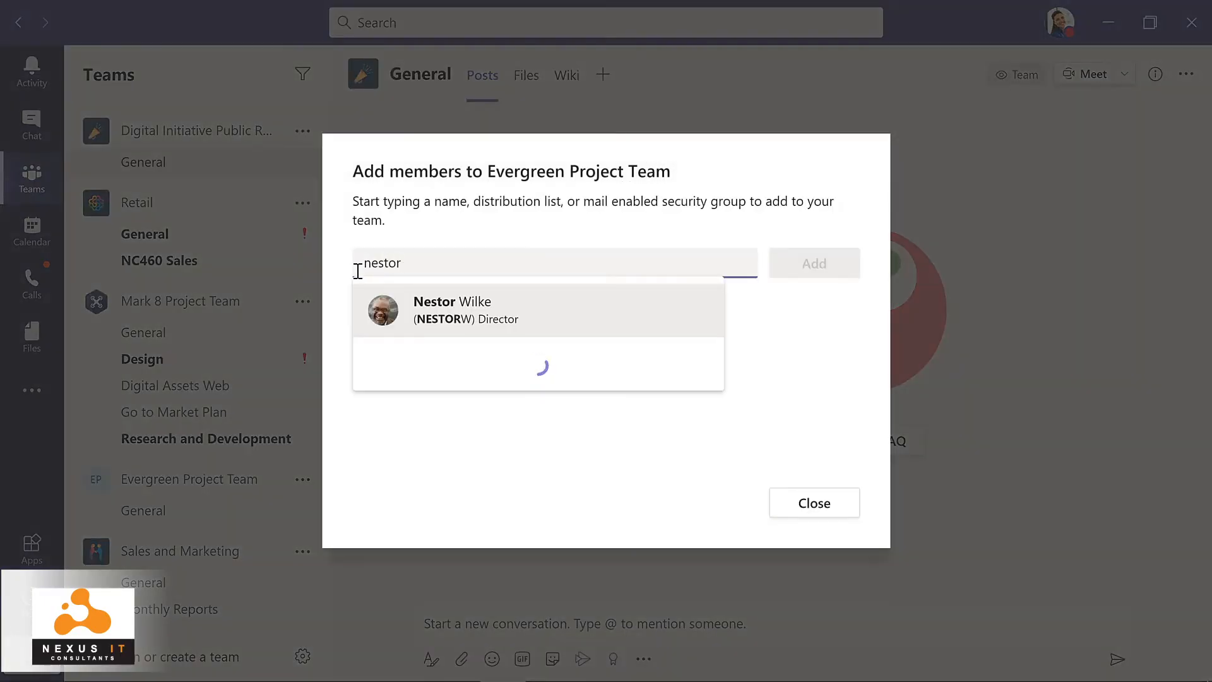
{"action": "key", "text": "Return"}
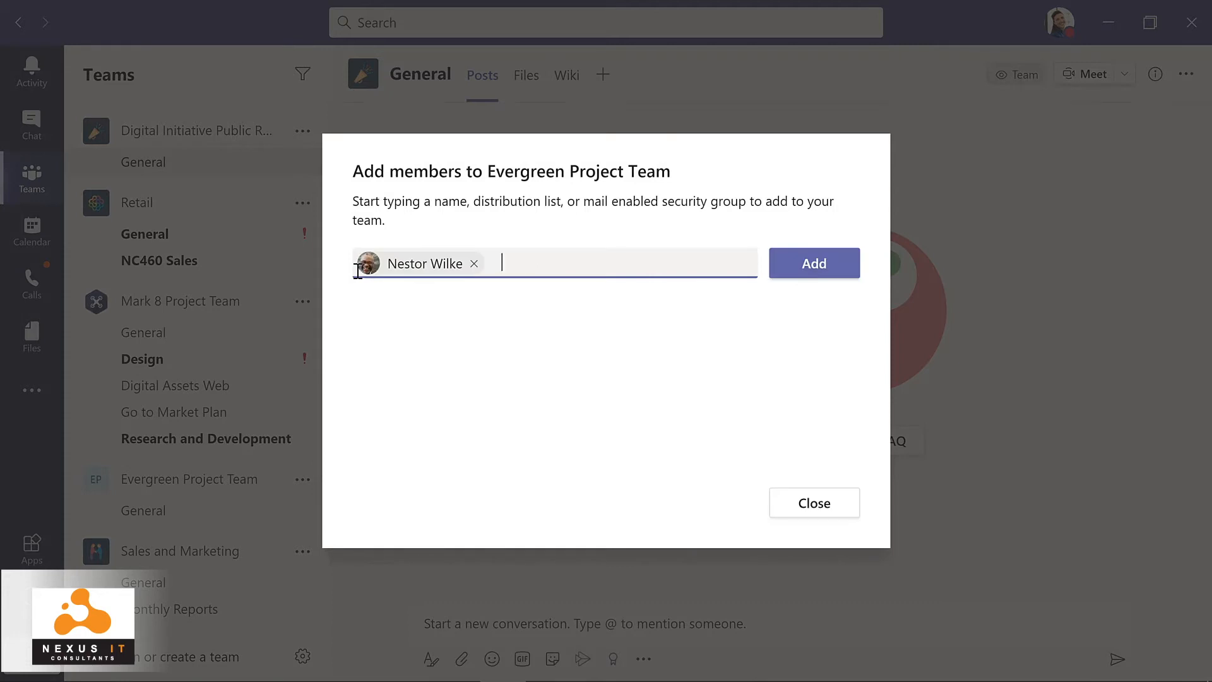
{"action": "left_click", "coordinate": [819, 265]}
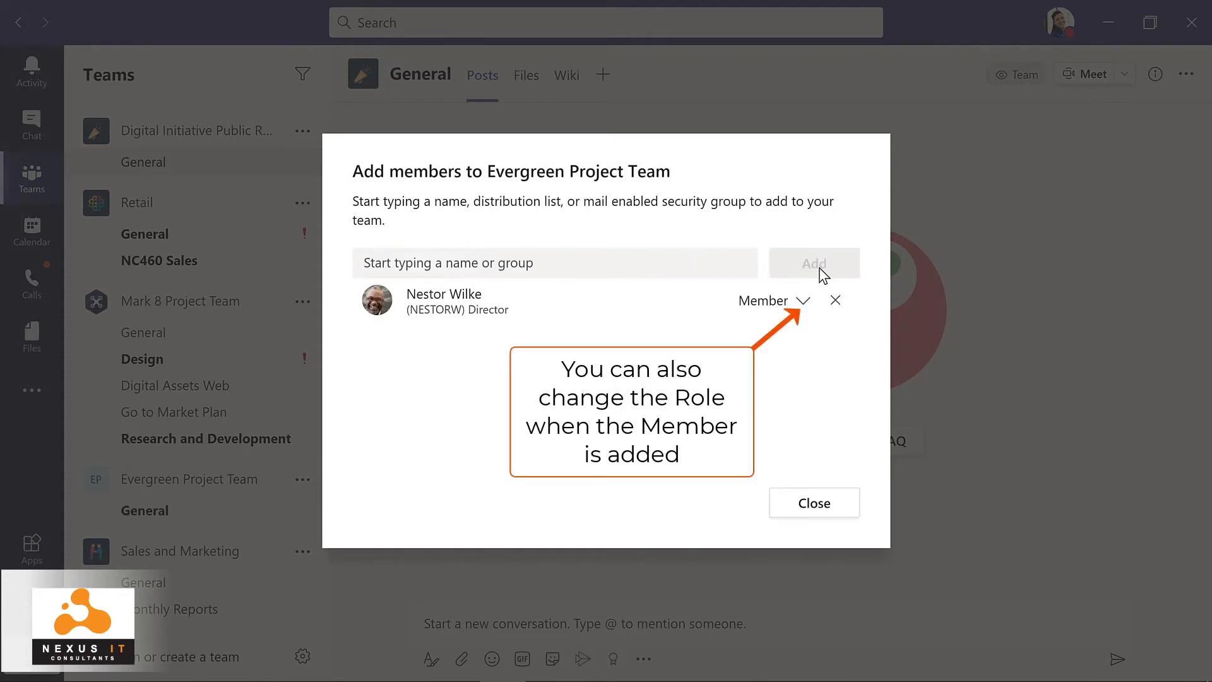
{"action": "left_click", "coordinate": [813, 494]}
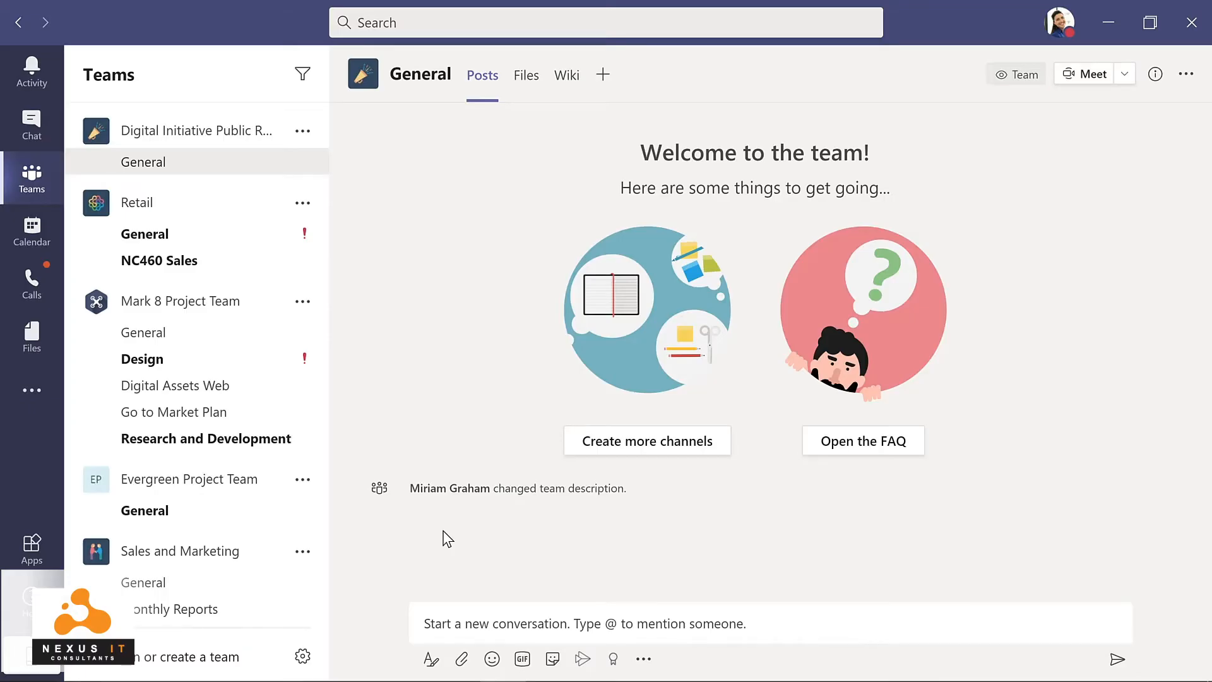
Change the director's role in Evergreen Project Team to Owner.
{"action": "left_click", "coordinate": [303, 479]}
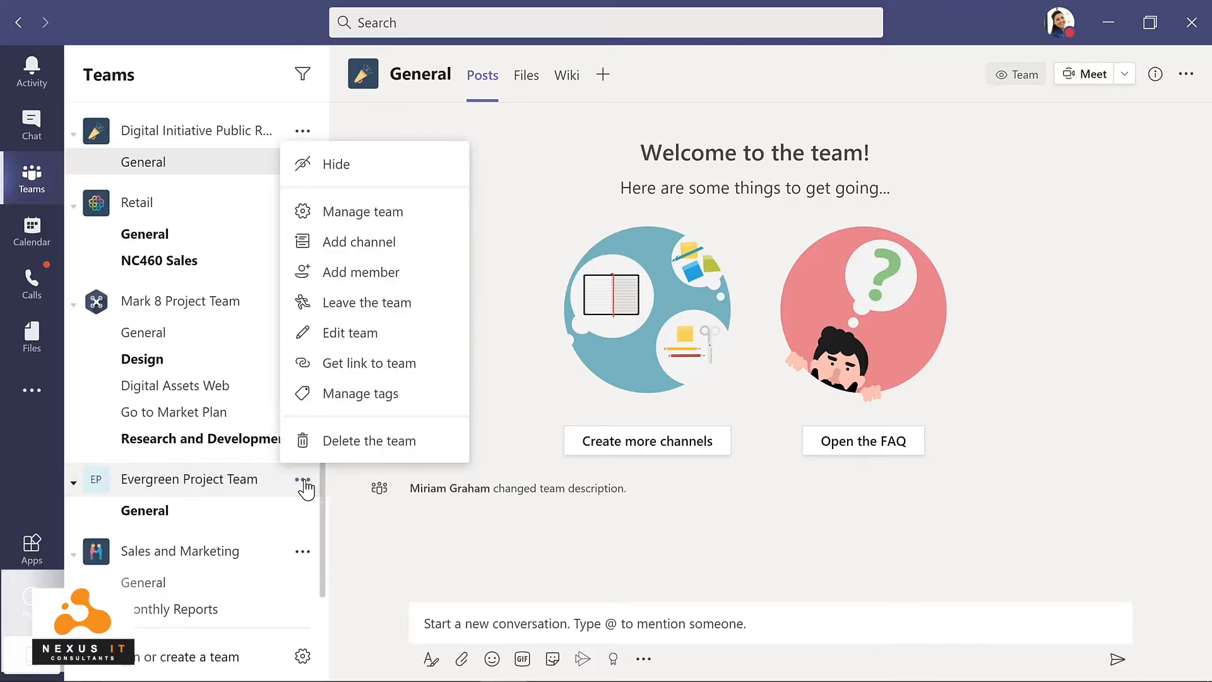
{"action": "left_click", "coordinate": [371, 212]}
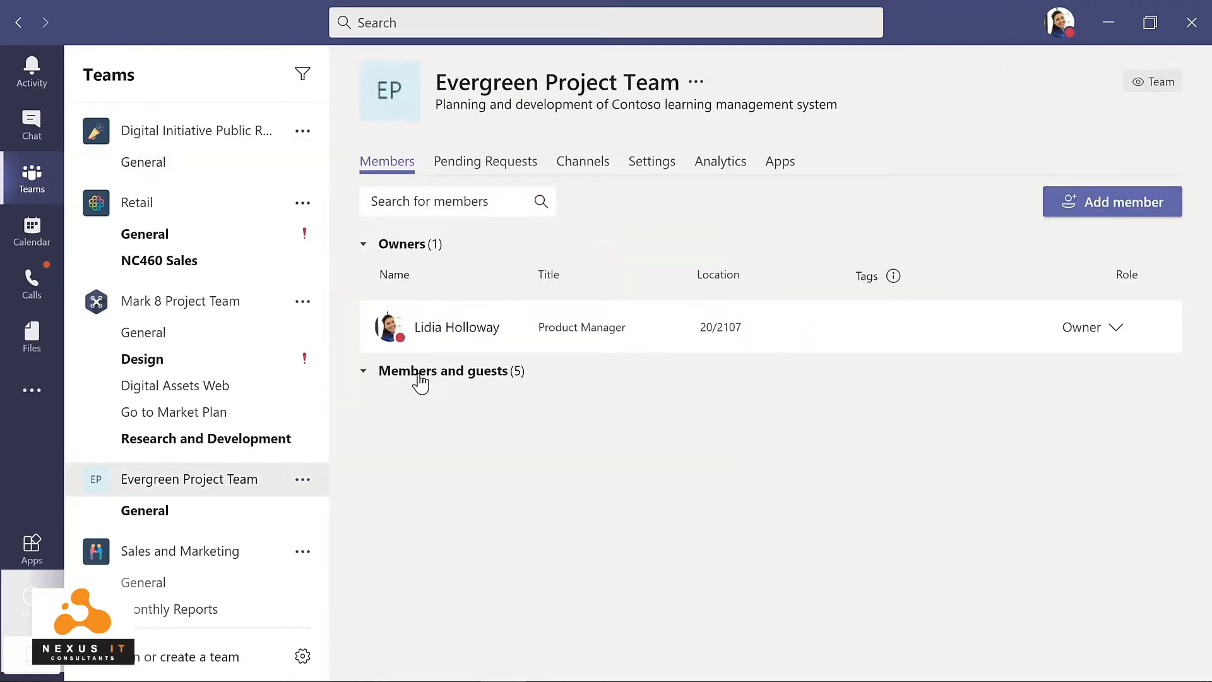
{"action": "left_click", "coordinate": [419, 374]}
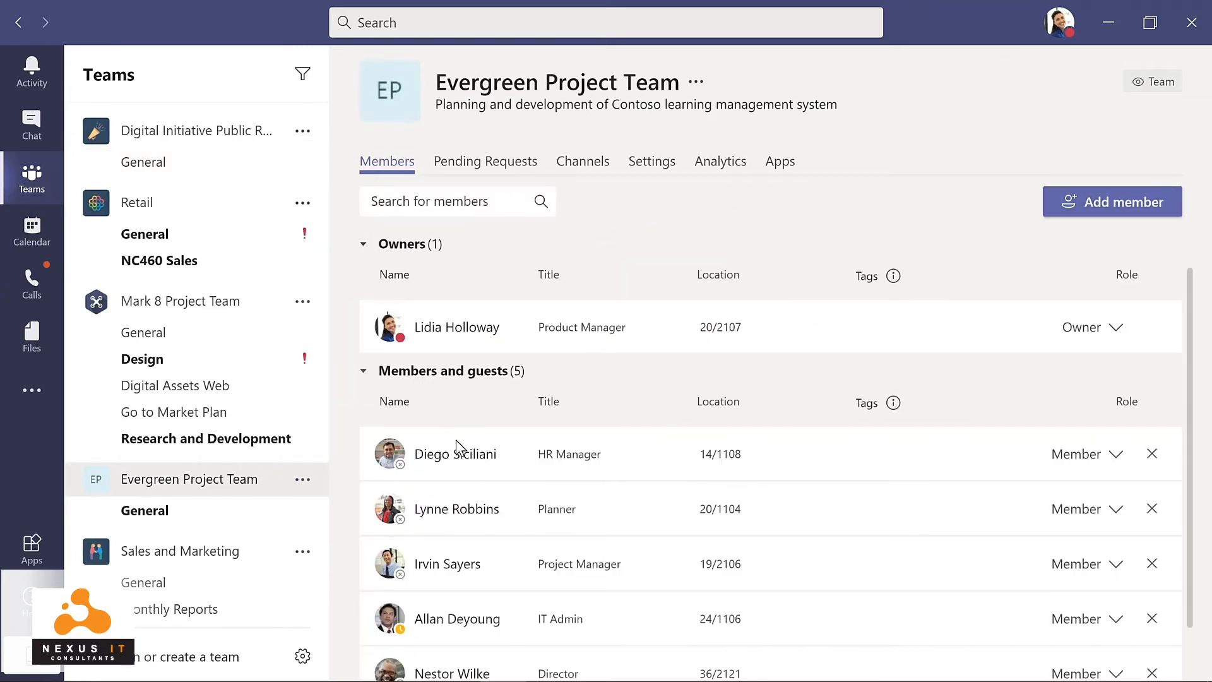
{"action": "scroll", "coordinate": [464, 464], "scroll_direction": "down", "scroll_amount": 1}
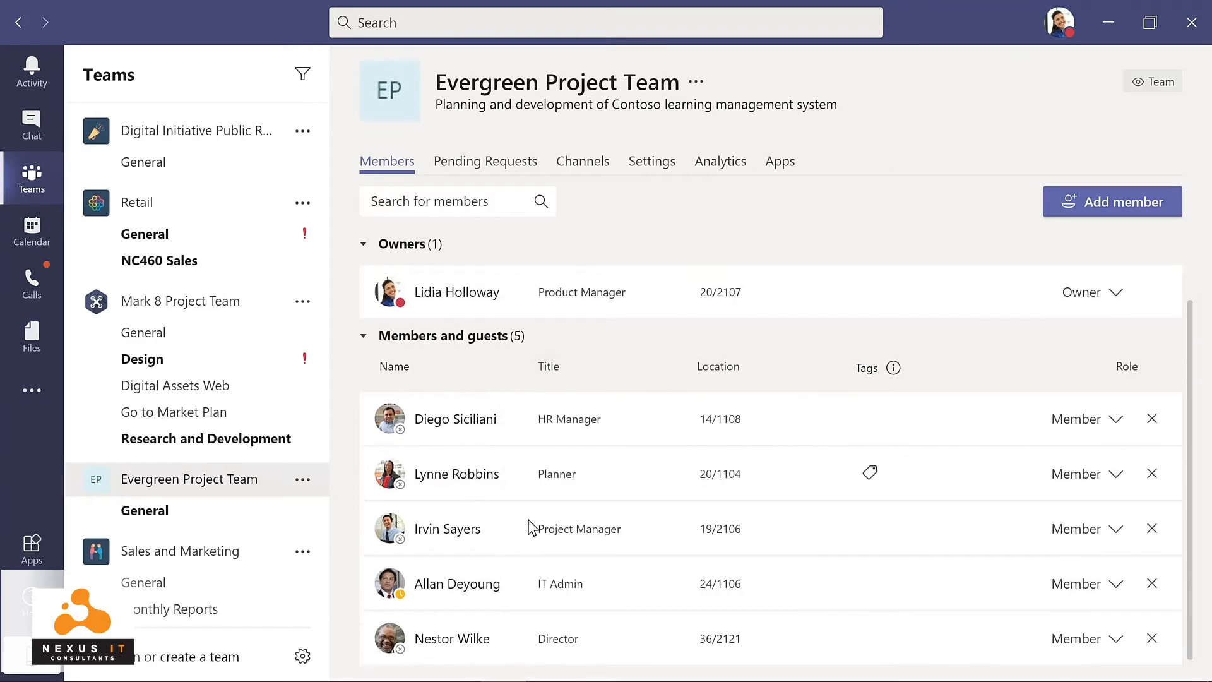
{"action": "left_click", "coordinate": [1114, 641]}
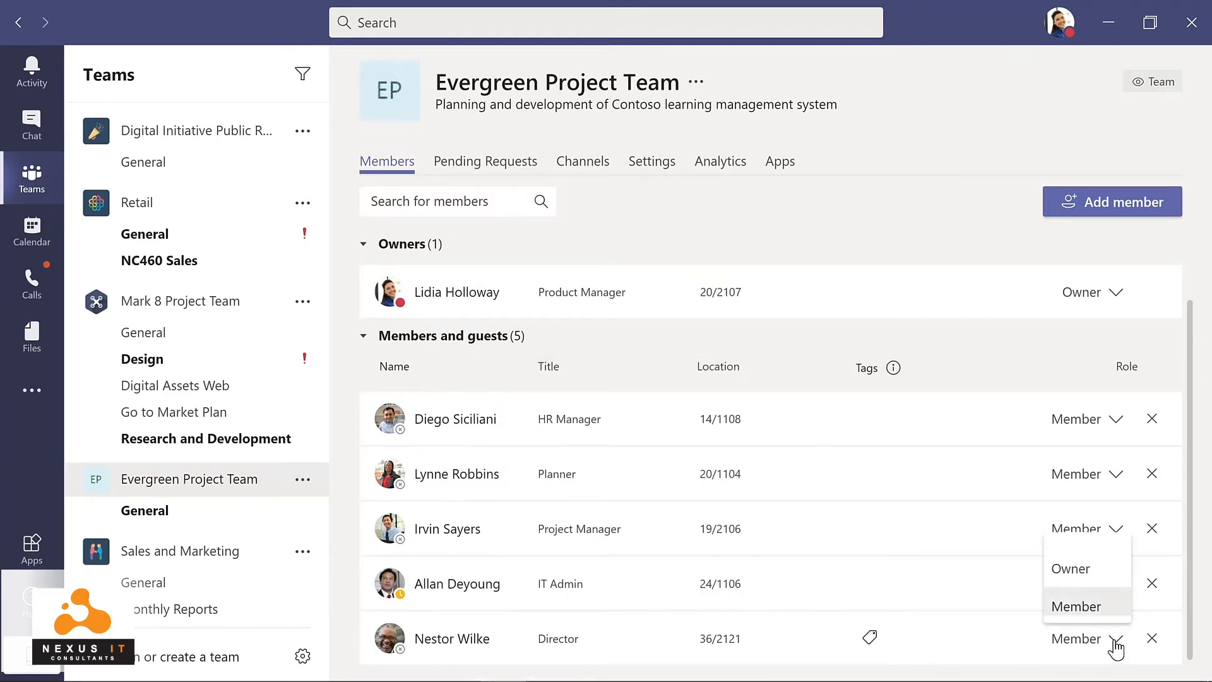
{"action": "left_click", "coordinate": [1079, 571]}
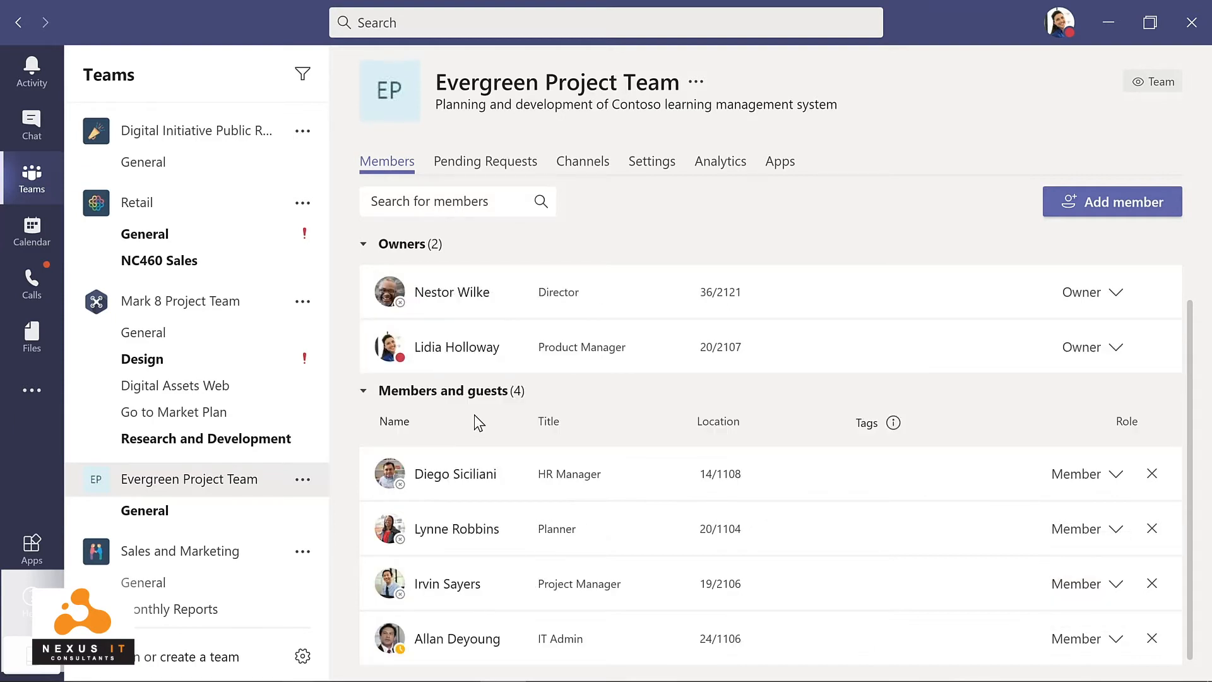
Start a formatted post in Evergreen Project Team's General channel and set its type to Announcement.
{"action": "left_click", "coordinate": [162, 509]}
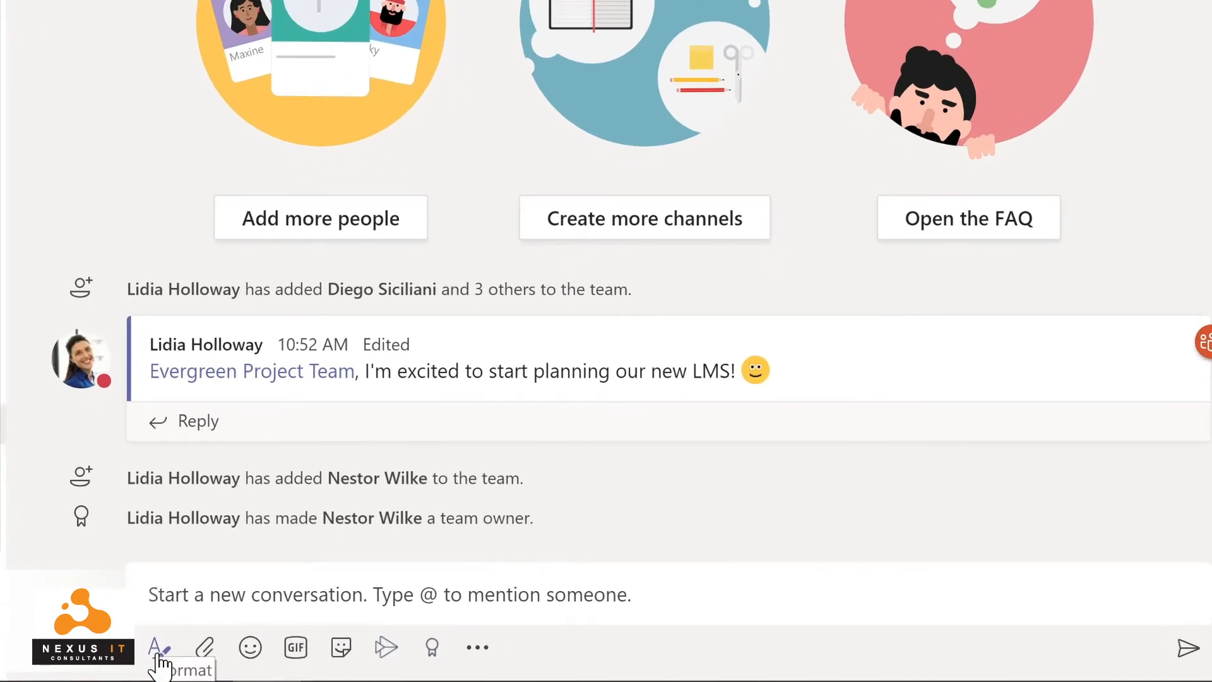
{"action": "left_click", "coordinate": [159, 651]}
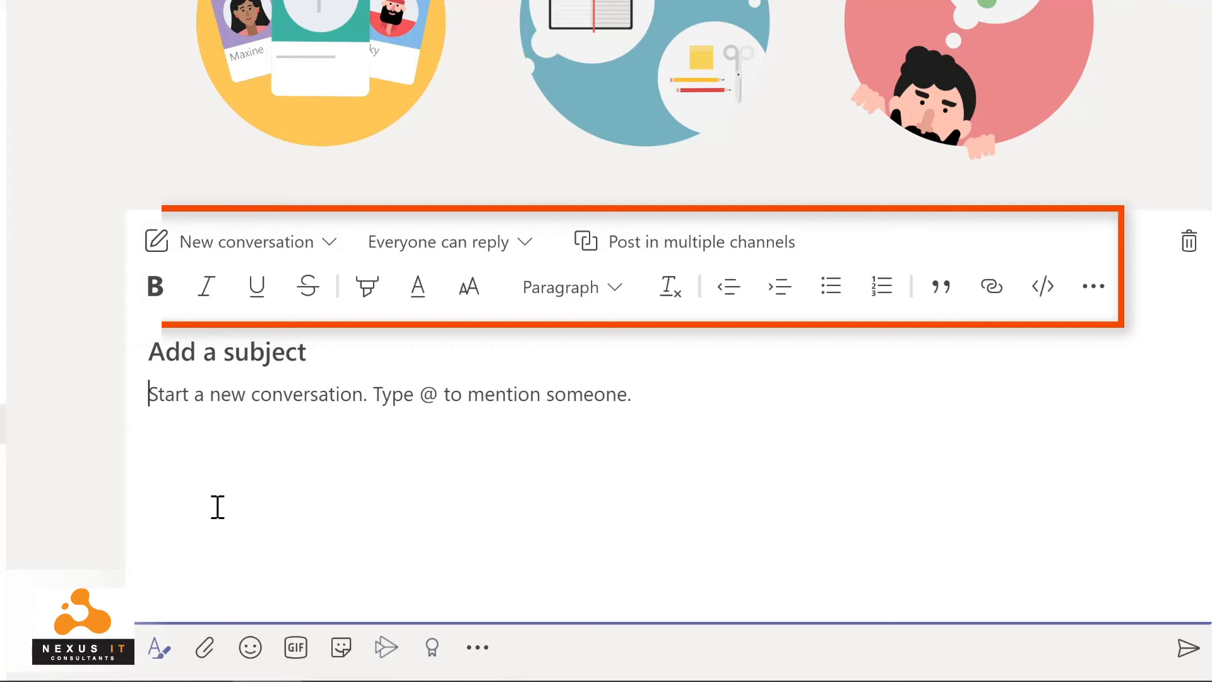
{"action": "left_click", "coordinate": [331, 250]}
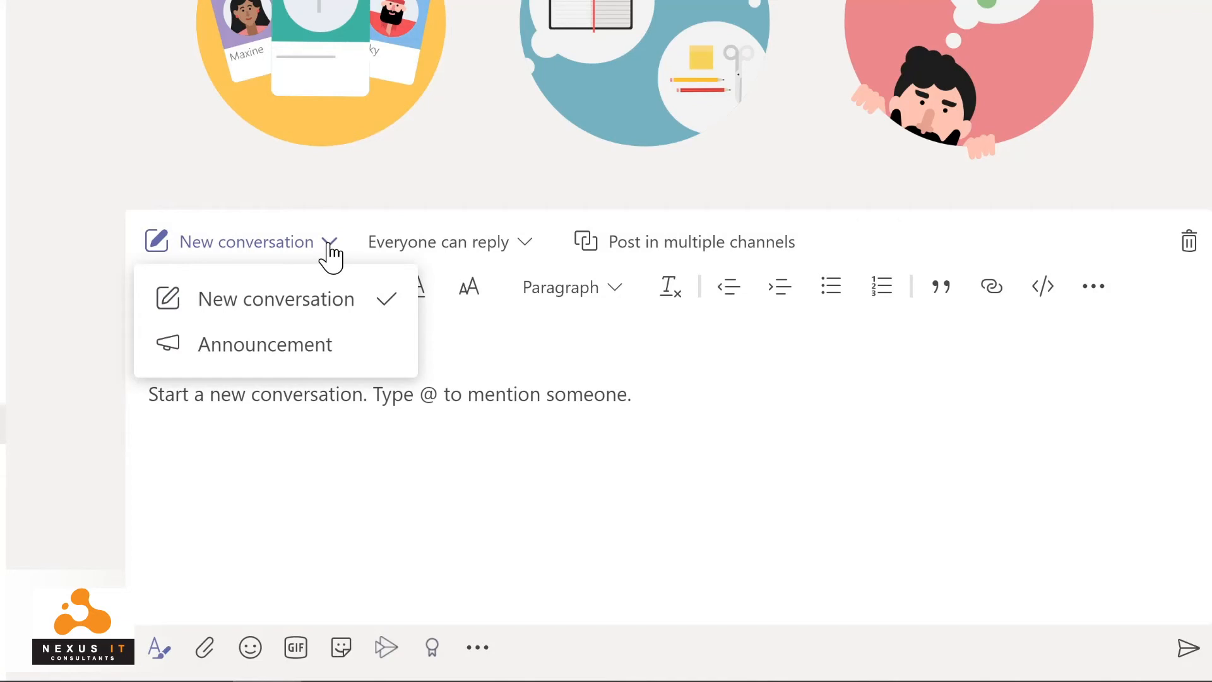
{"action": "left_click", "coordinate": [279, 344]}
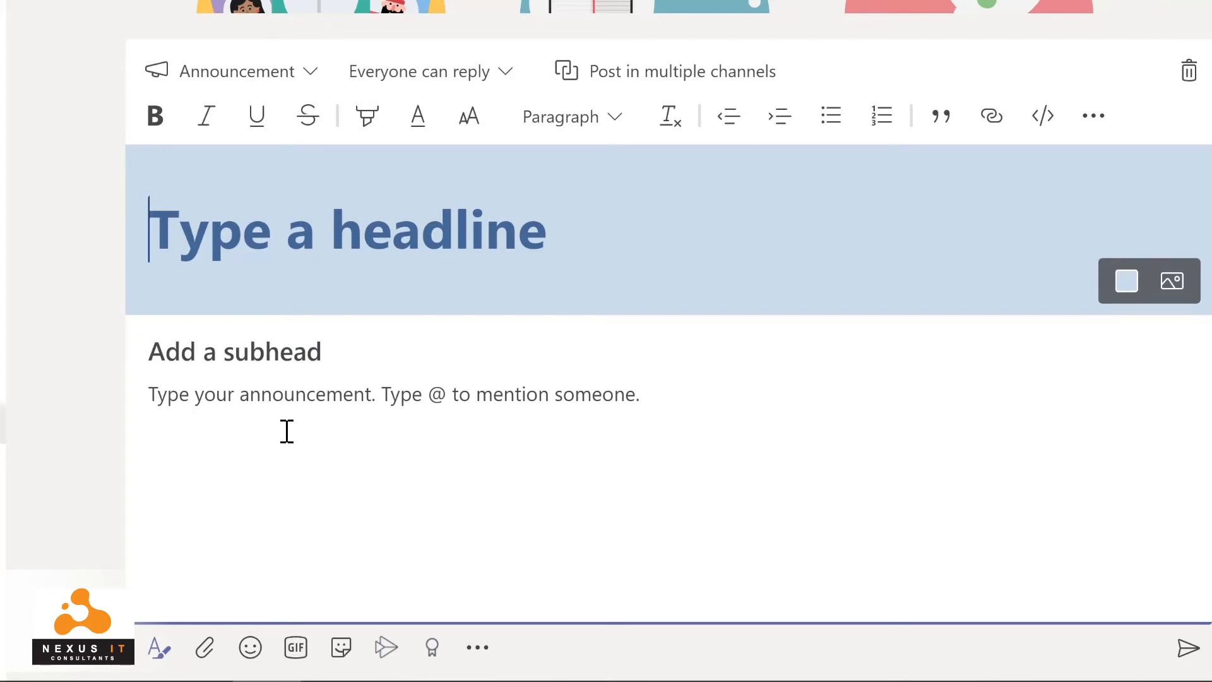
Give the announcement a headline welcoming the director by first name and a dark teal background.
{"action": "type", "text": "Welcome Nestor!"}
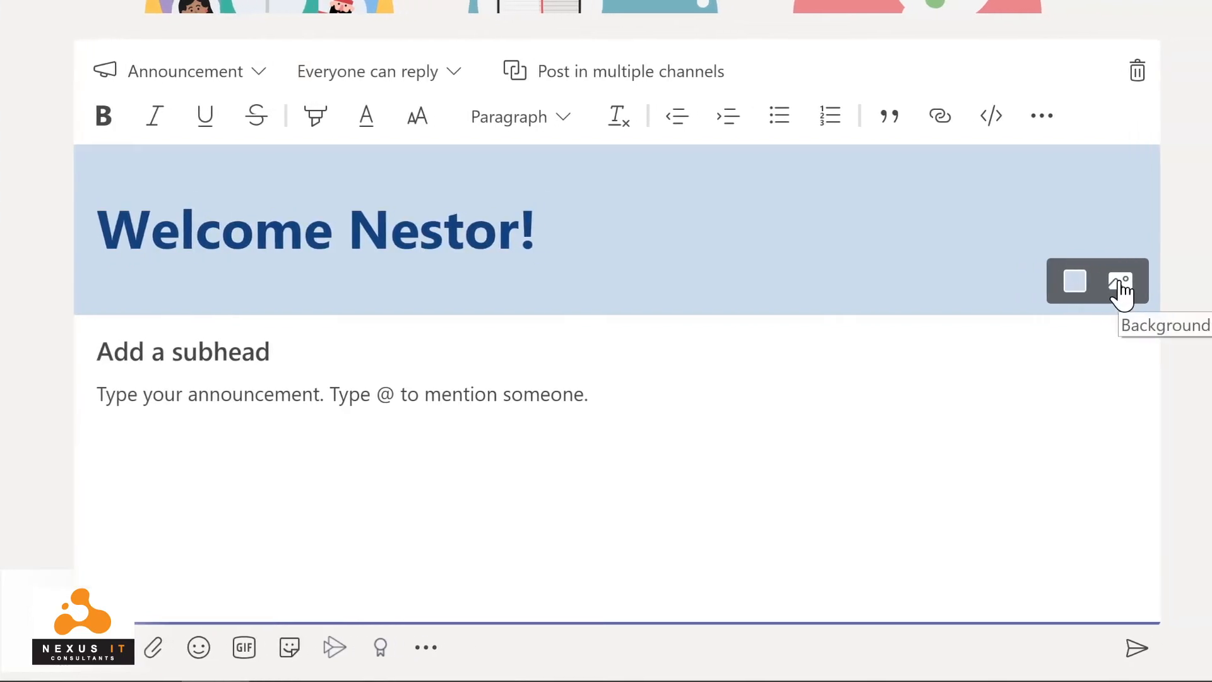
{"action": "left_click", "coordinate": [1063, 289]}
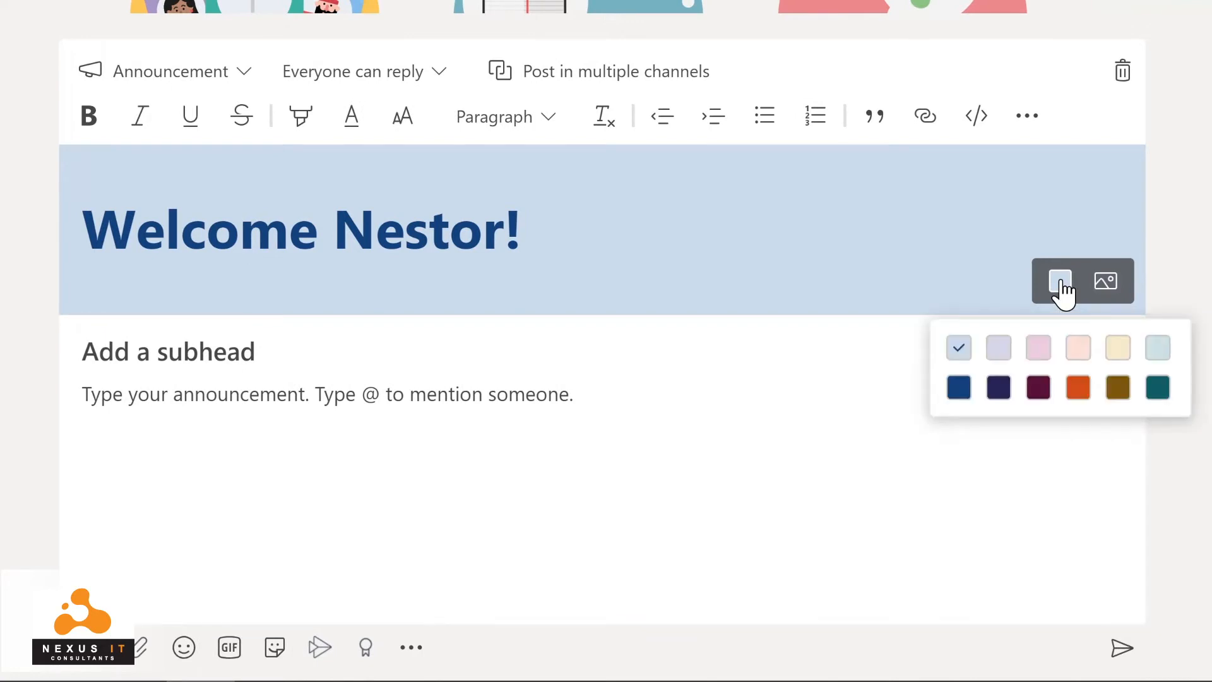
{"action": "left_click", "coordinate": [1157, 387]}
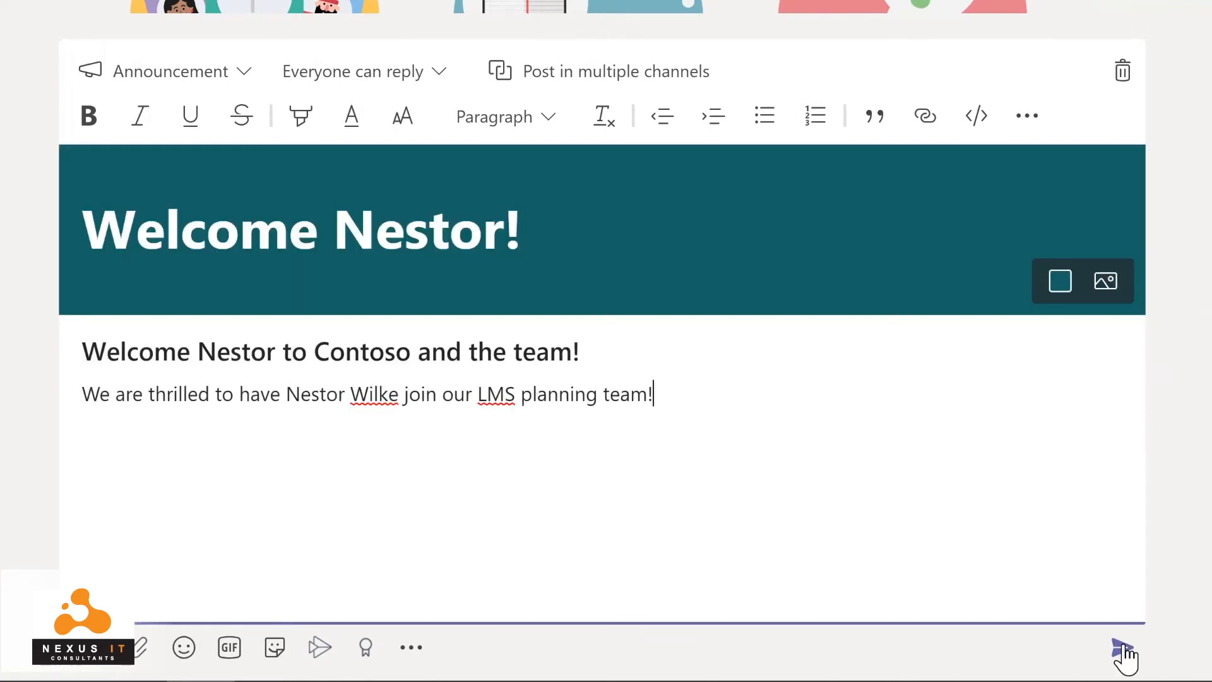
Post the finished welcome announcement to Evergreen Project Team's General channel.
{"action": "left_click", "coordinate": [1122, 648]}
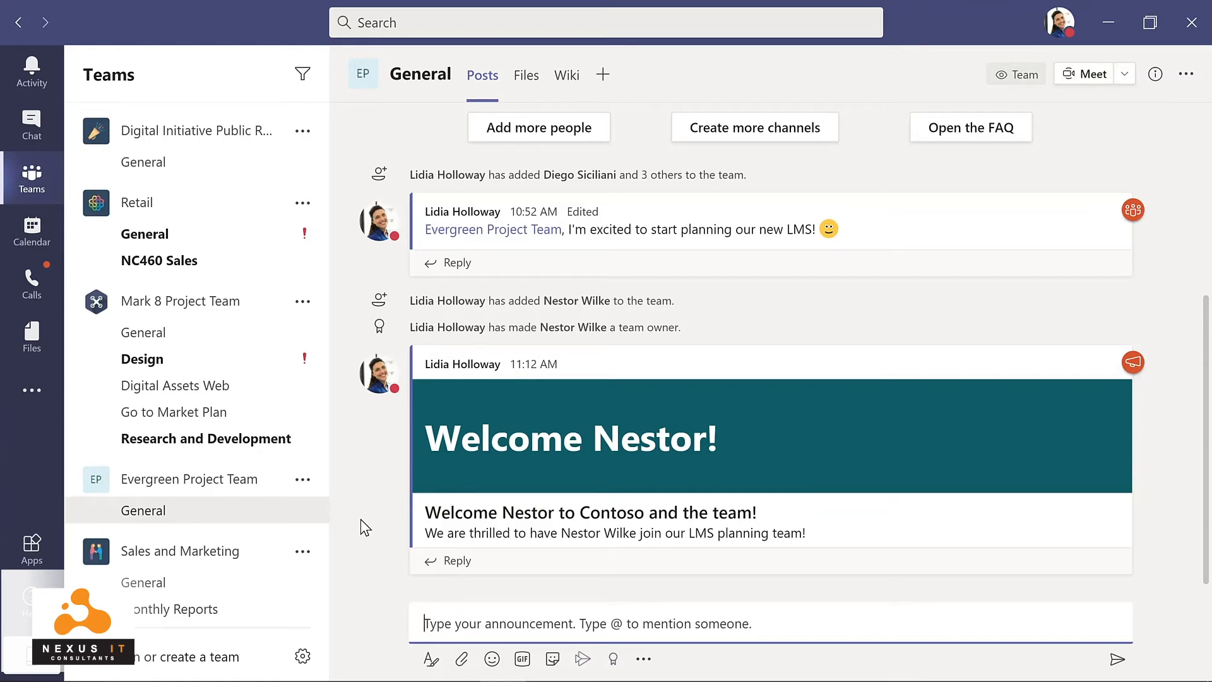
Start a new channel in Evergreen Project Team named Design with the description "Design and planning of LMS".
{"action": "left_click", "coordinate": [303, 481]}
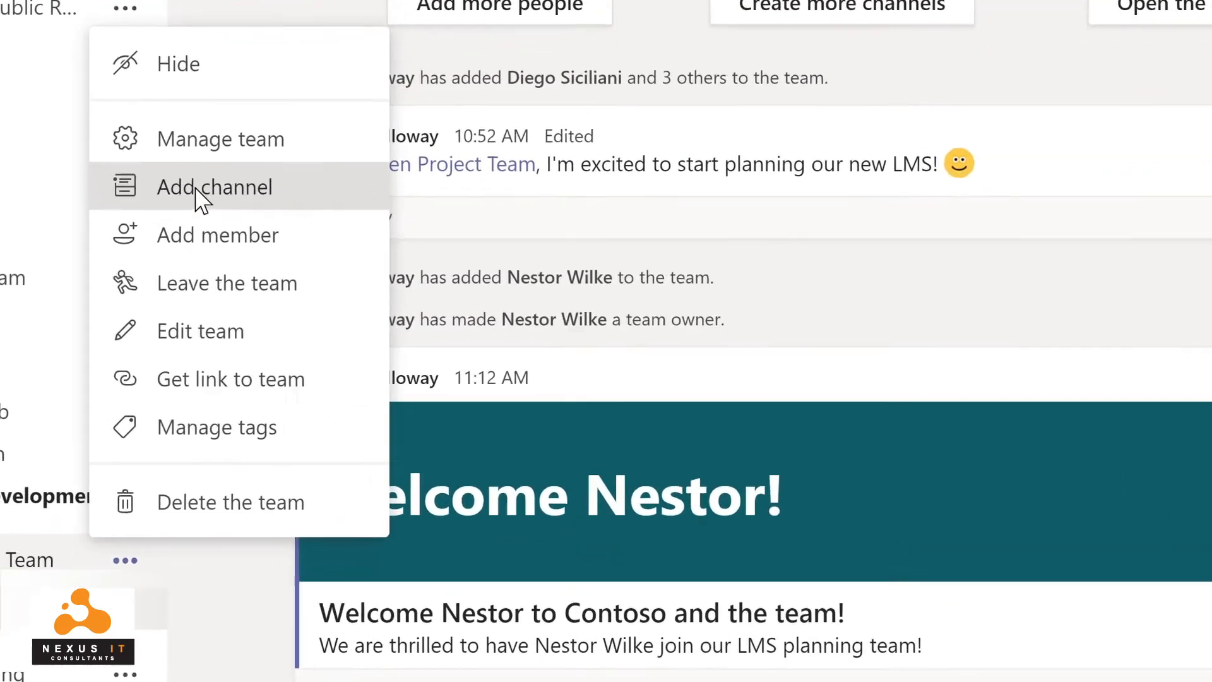
{"action": "left_click", "coordinate": [340, 247]}
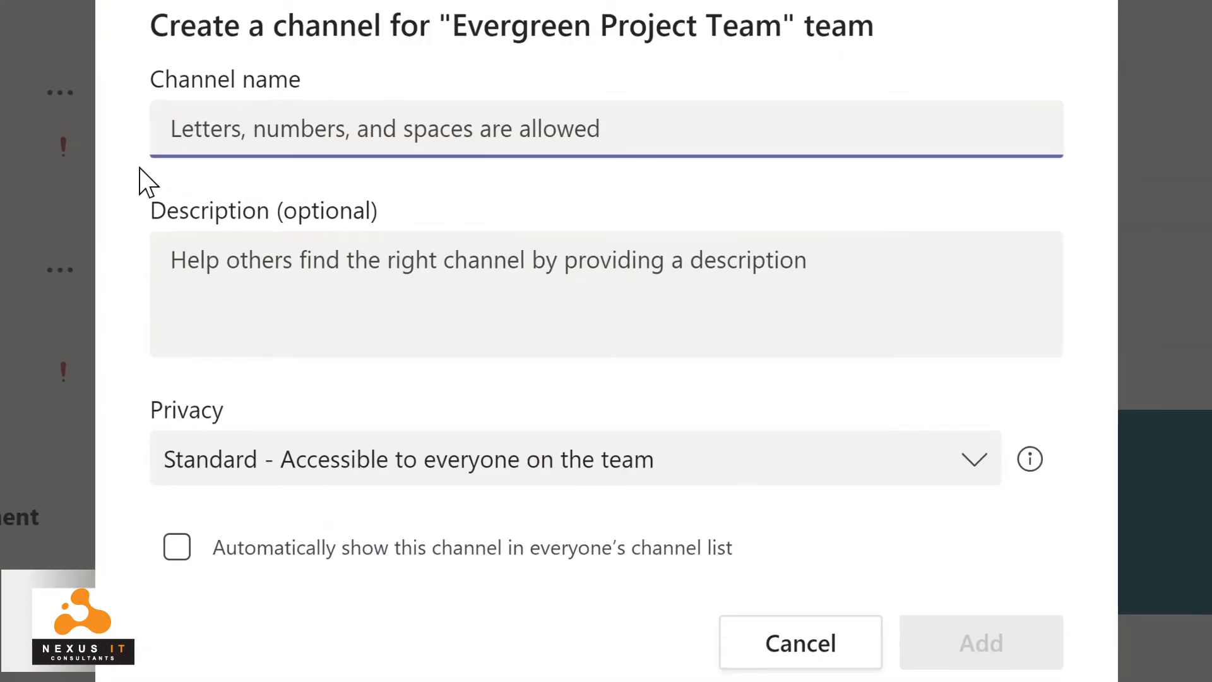
{"action": "type", "text": "D"}
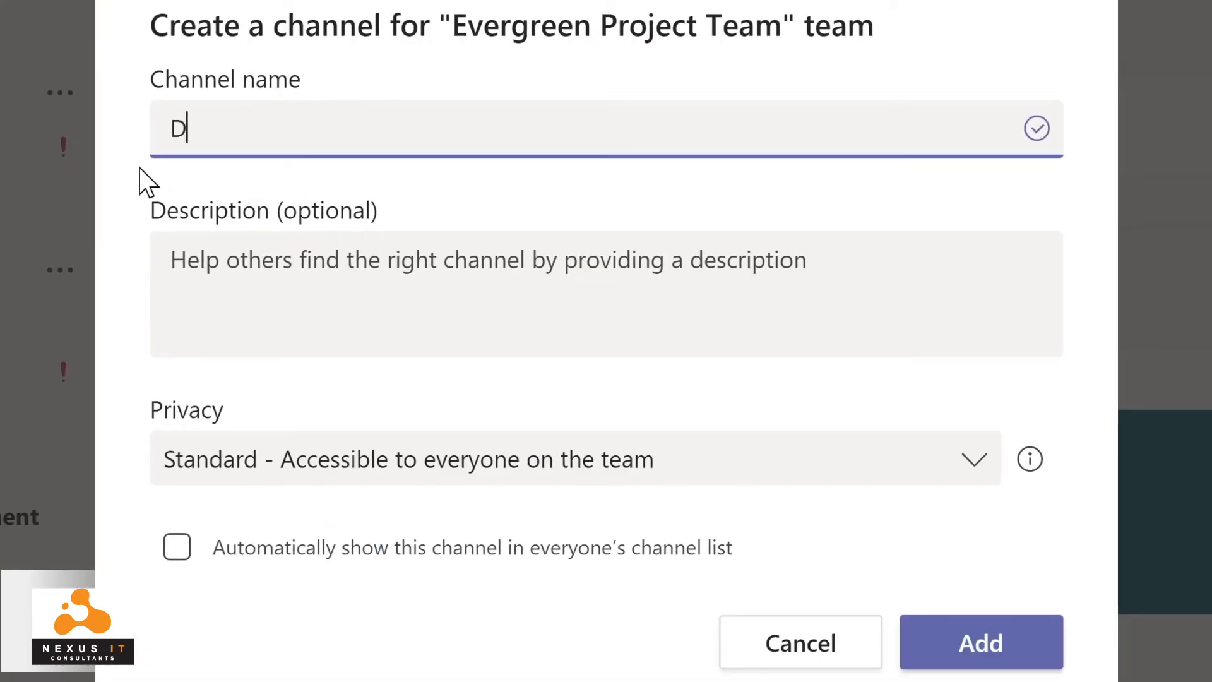
{"action": "type", "text": "esign"}
{"action": "left_click", "coordinate": [190, 259]}
{"action": "type", "text": "Design and planning of LMS"}
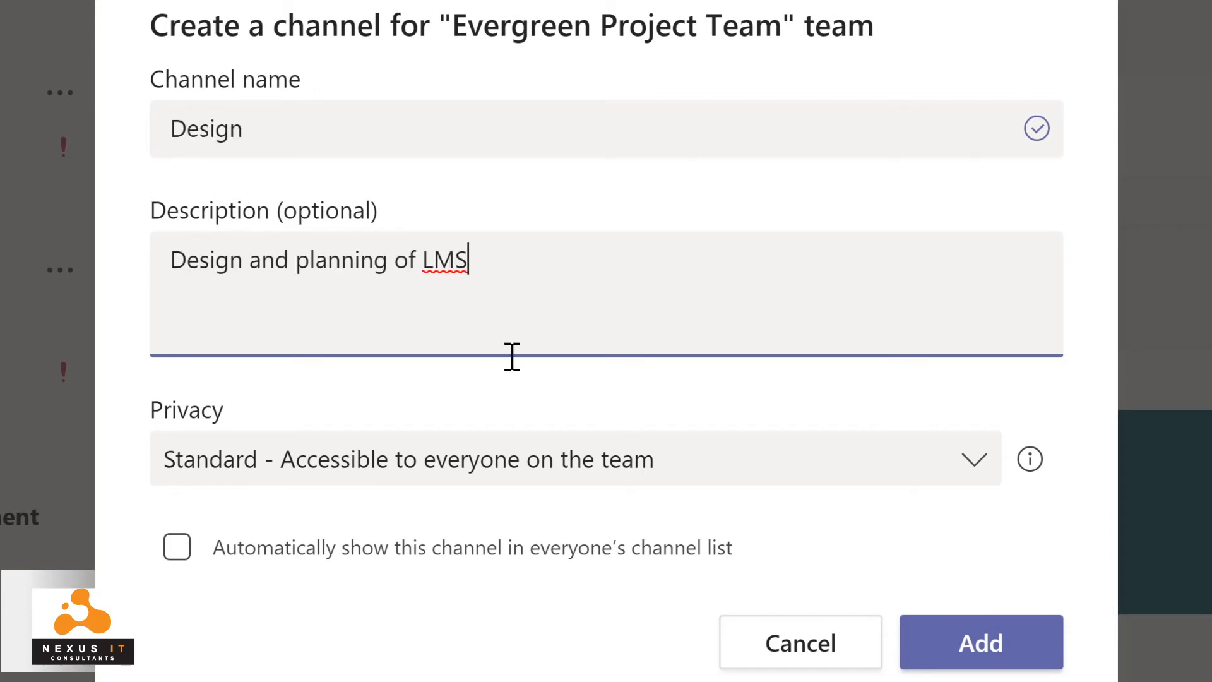
Keep the new channel's privacy at Standard, have it show automatically in everyone's channel list, and create it.
{"action": "left_click", "coordinate": [977, 458]}
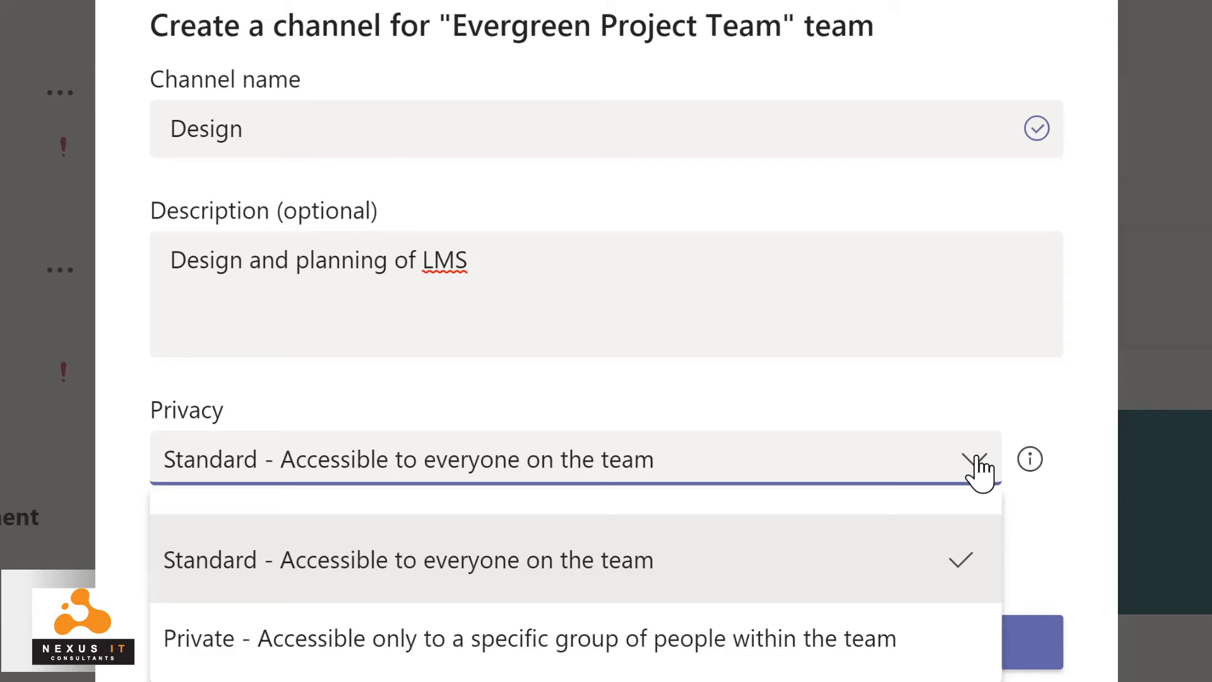
{"action": "left_click", "coordinate": [926, 395]}
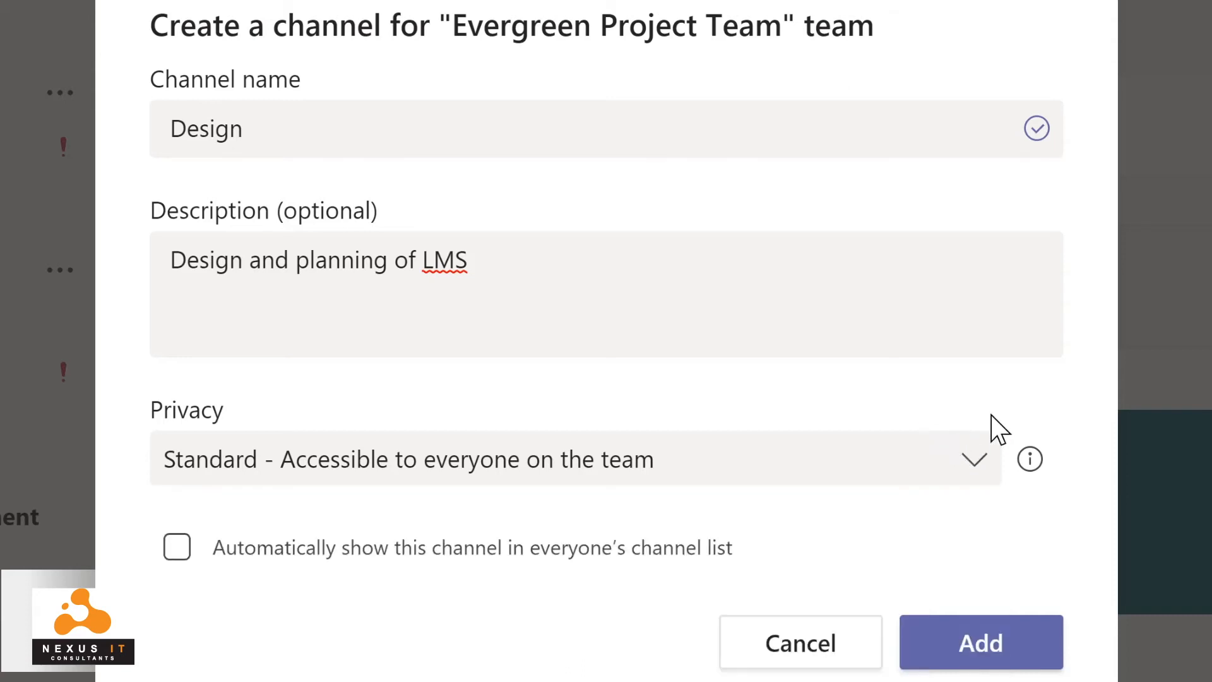
{"action": "left_click", "coordinate": [176, 547]}
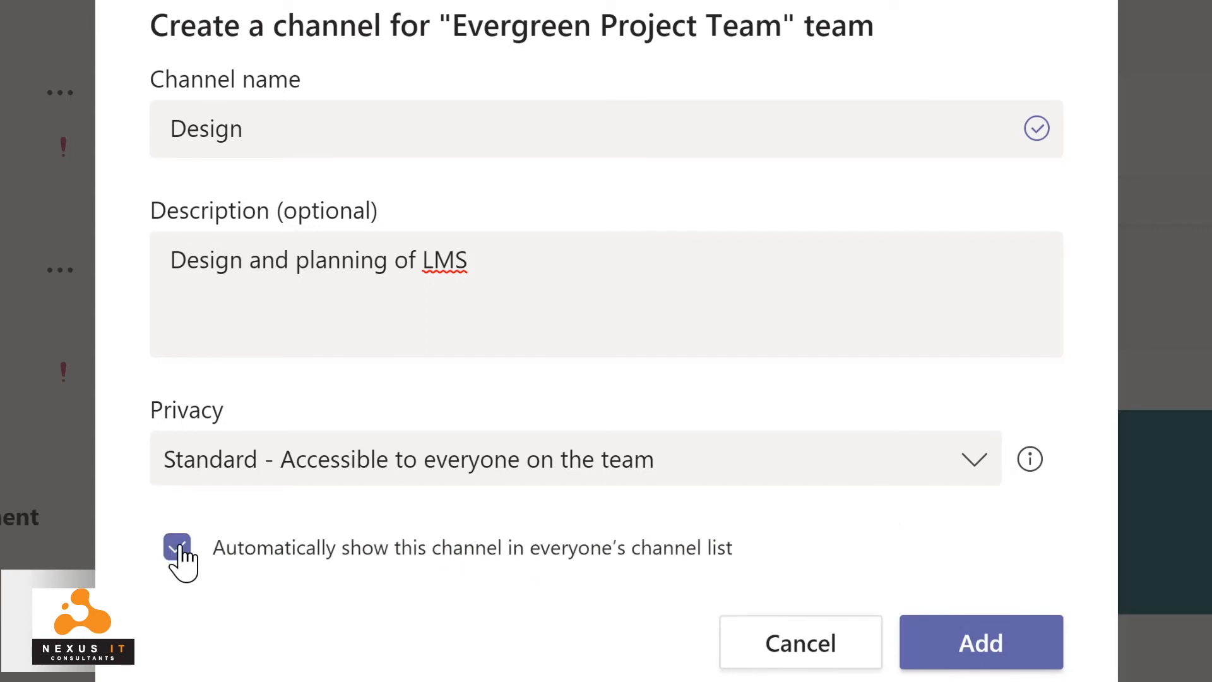
{"action": "left_click", "coordinate": [994, 634]}
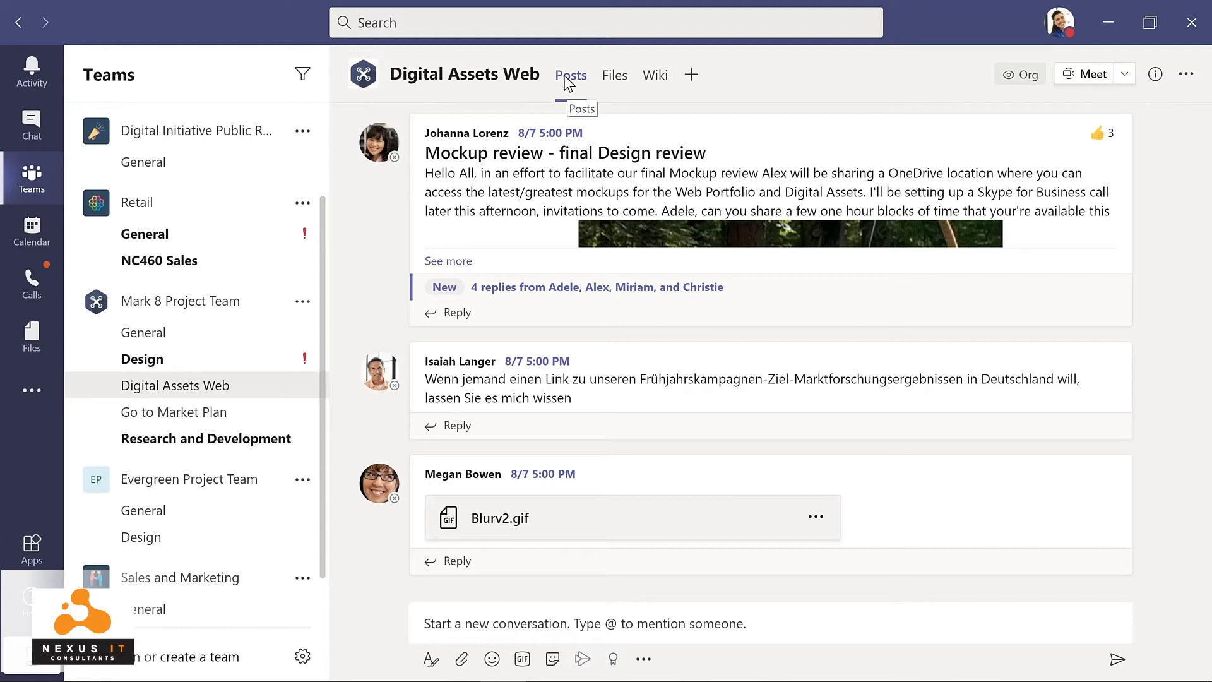
Look through the Digital Assets Web channel's files, the file actions and open options for Product Launch.pptx, and the channel's wiki.
{"action": "left_click", "coordinate": [618, 79]}
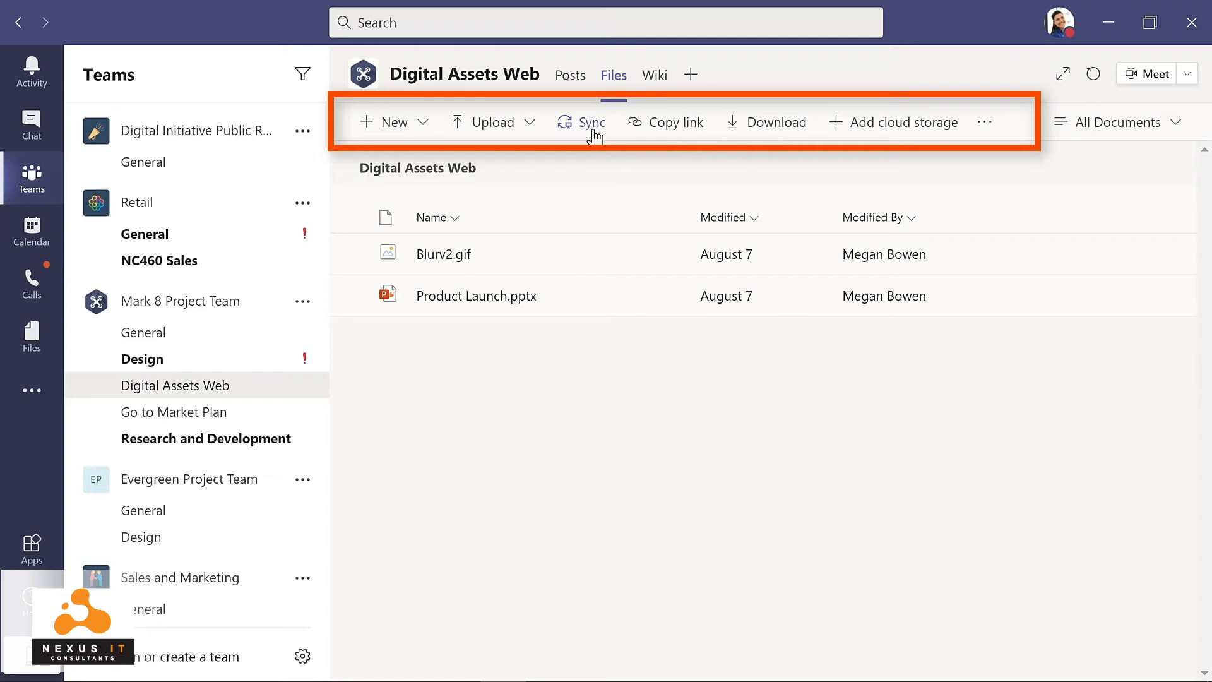
{"action": "left_click", "coordinate": [664, 298]}
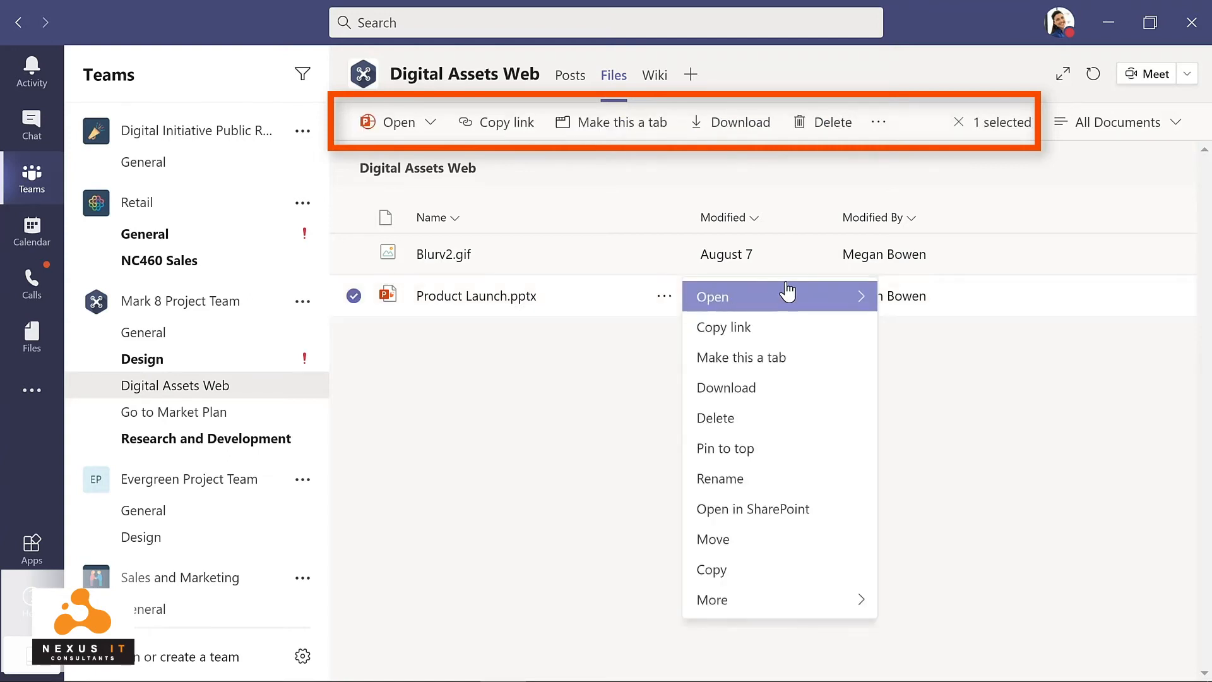
{"action": "mouse_move", "coordinate": [859, 303]}
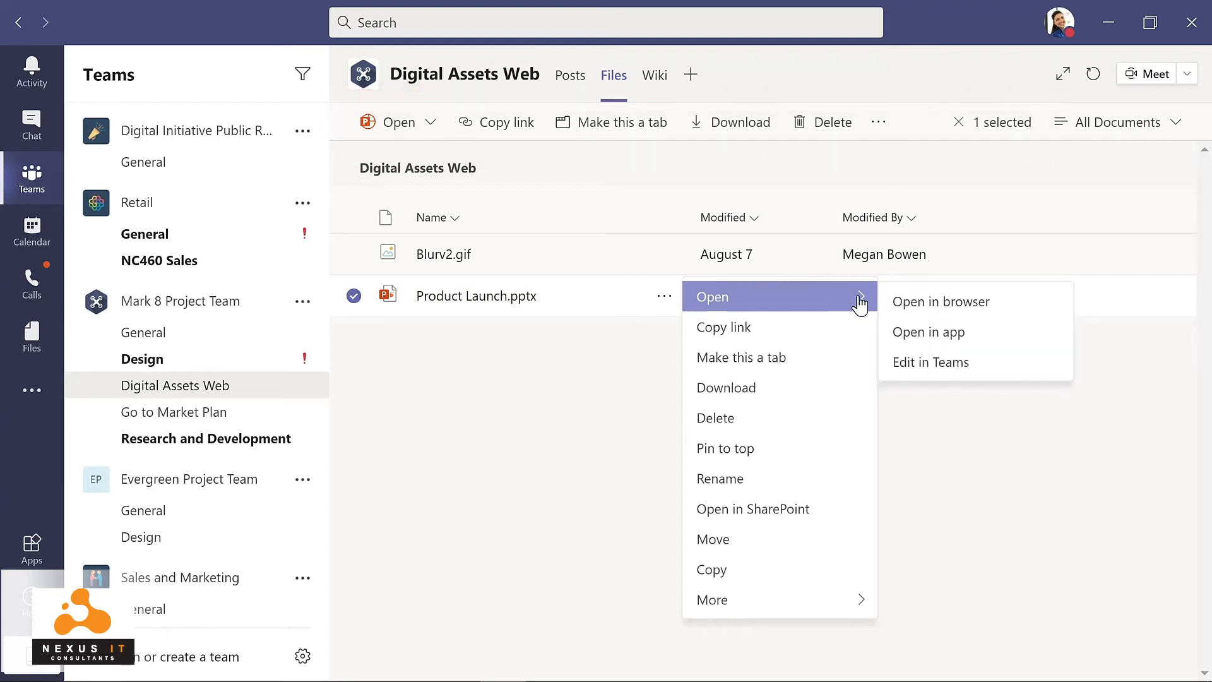
{"action": "left_click", "coordinate": [651, 167]}
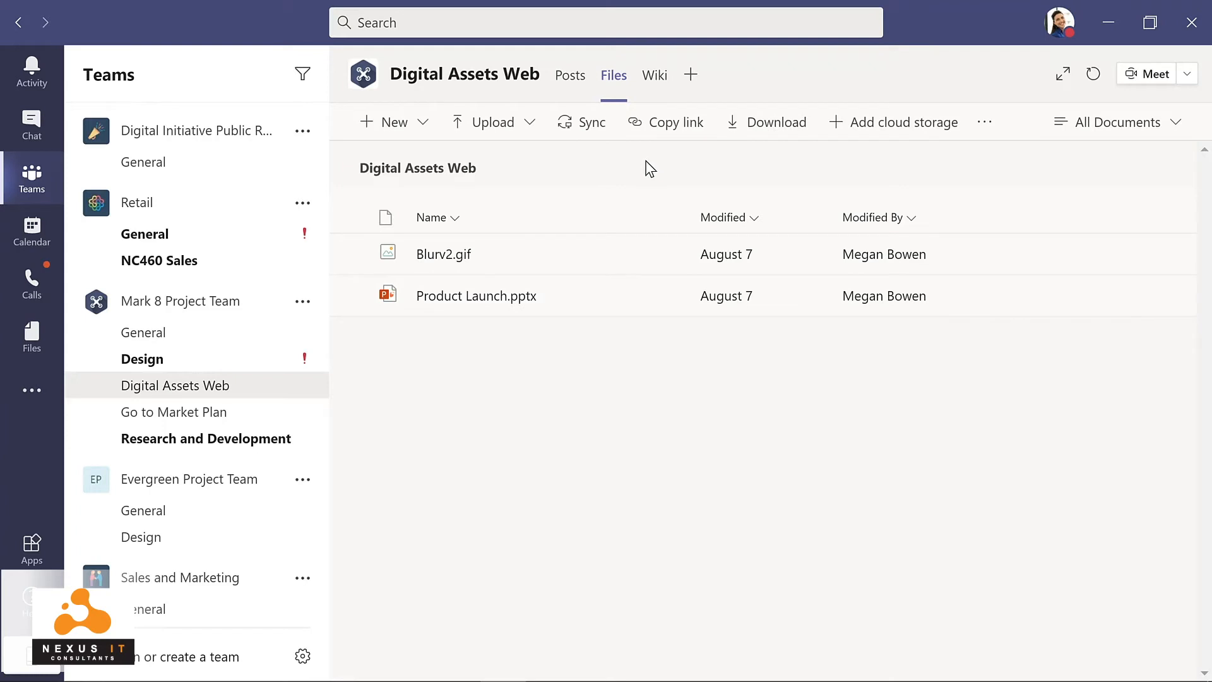
{"action": "left_click", "coordinate": [653, 78]}
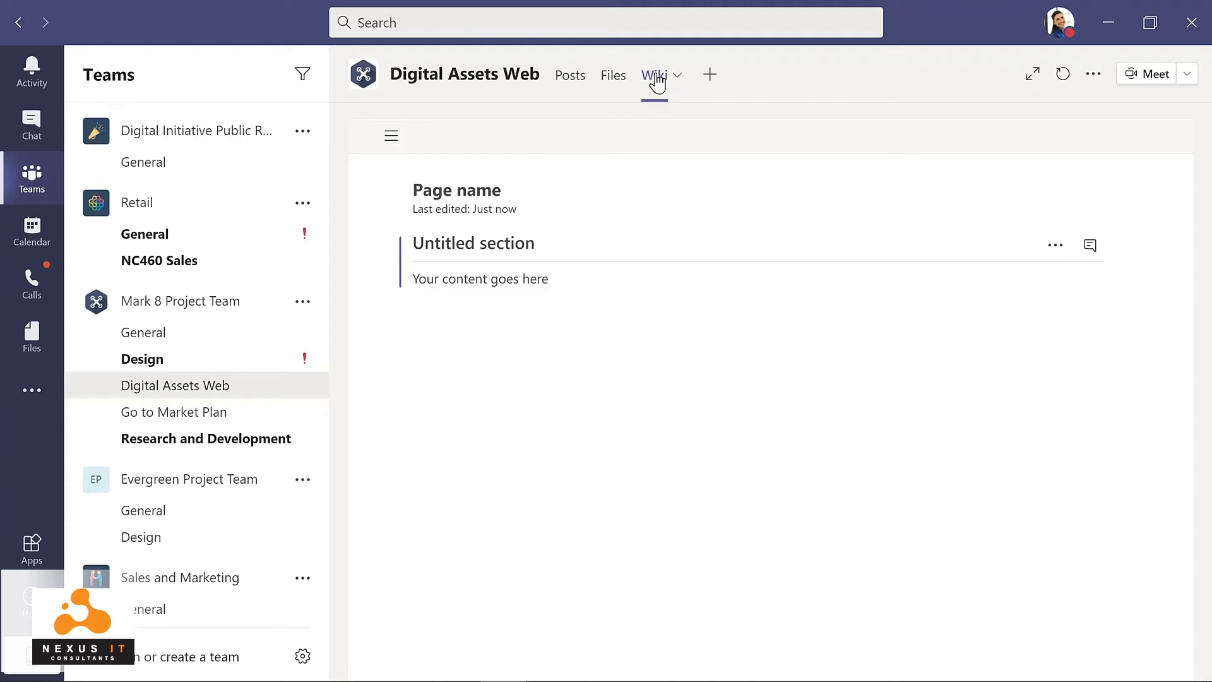
View the Usability Priorities document in Mark 8 Project Team's Design channel and look at the option for adding another tab.
{"action": "left_click", "coordinate": [141, 358]}
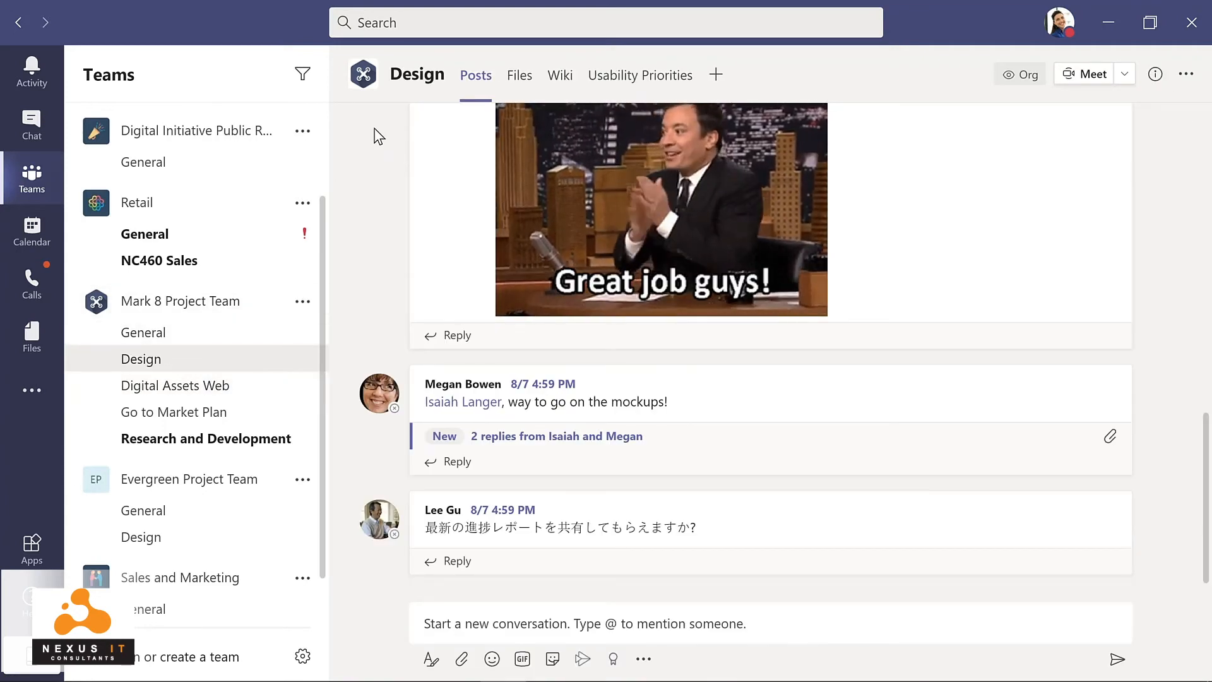
{"action": "left_click", "coordinate": [638, 77]}
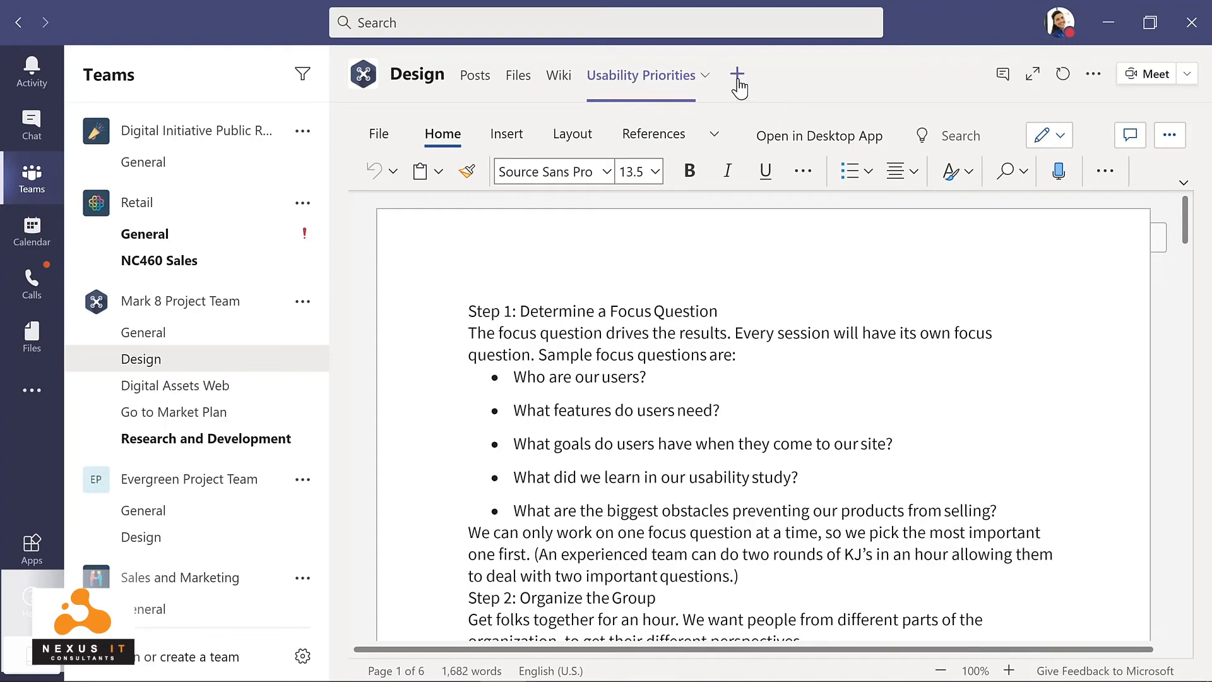
{"action": "left_click", "coordinate": [737, 76]}
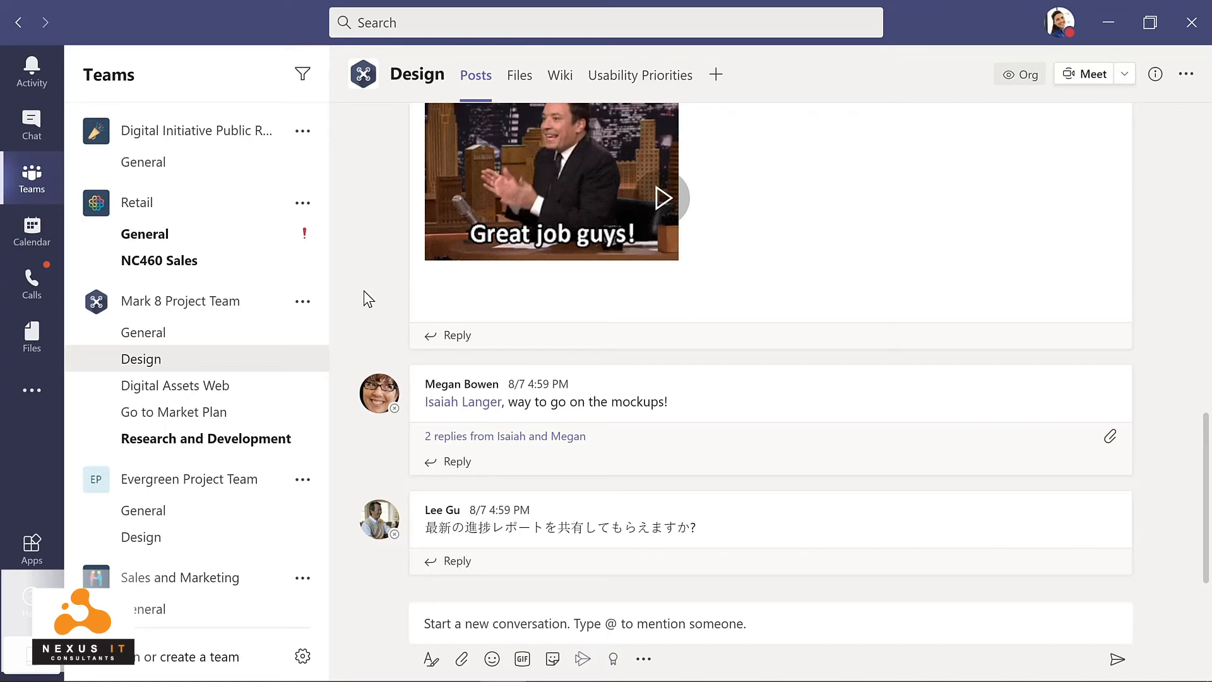
Reply "Great job with a tight deadline!" to the post praising the mockups in Mark 8 Project Team's Design channel.
{"action": "left_click", "coordinate": [455, 464]}
{"action": "type", "text": "Great job with"}
{"action": "type", "text": "a "}
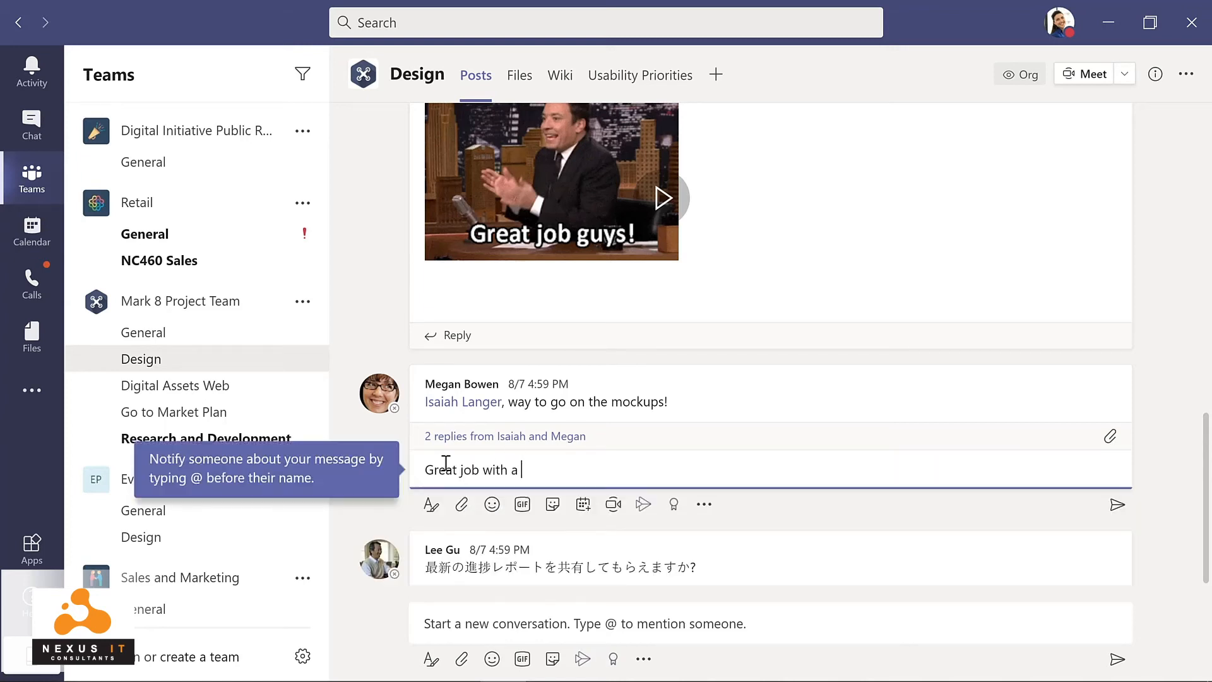
{"action": "type", "text": "tight deadline!"}
{"action": "key", "text": "Return"}
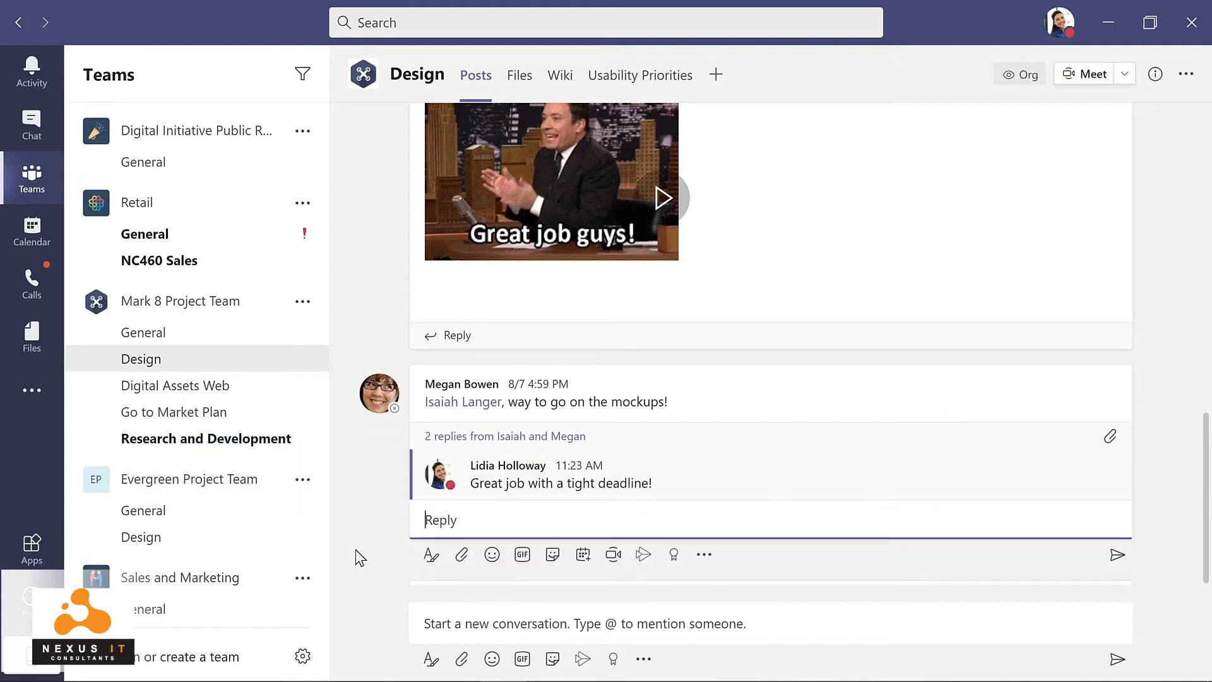
Start a new conversation in the Design channel and attach Contoso Marketing Principles-2021.pptx from the computer.
{"action": "left_click", "coordinate": [436, 626]}
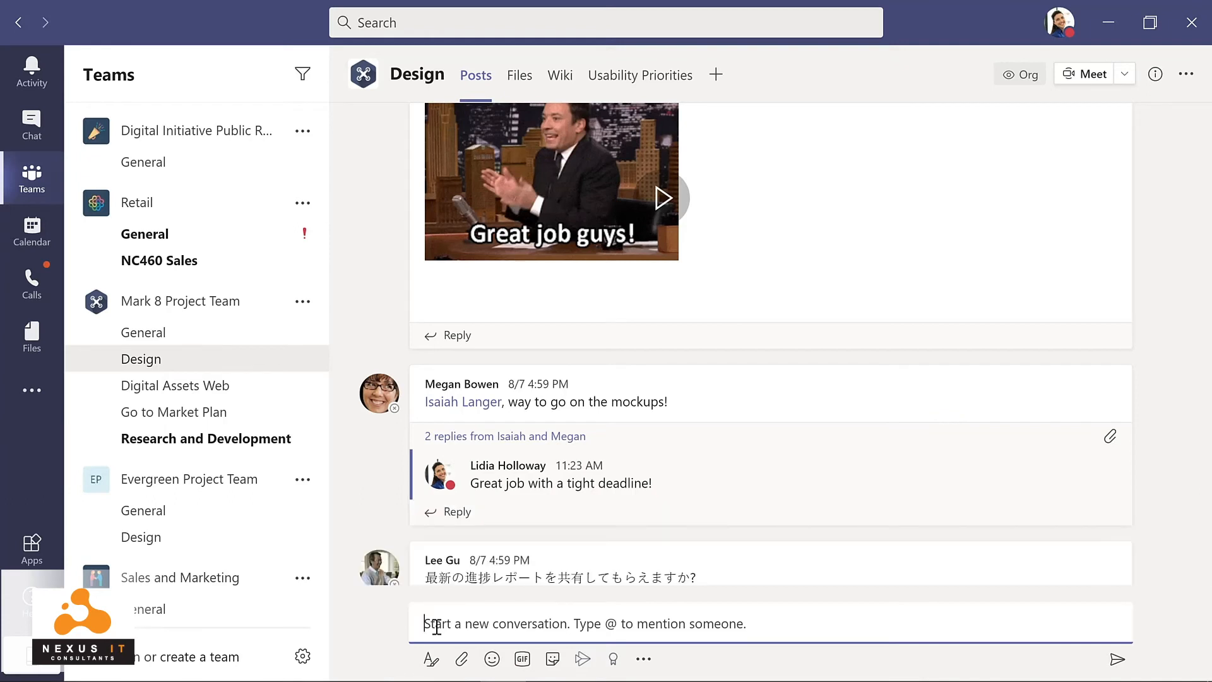
{"action": "left_click", "coordinate": [462, 660]}
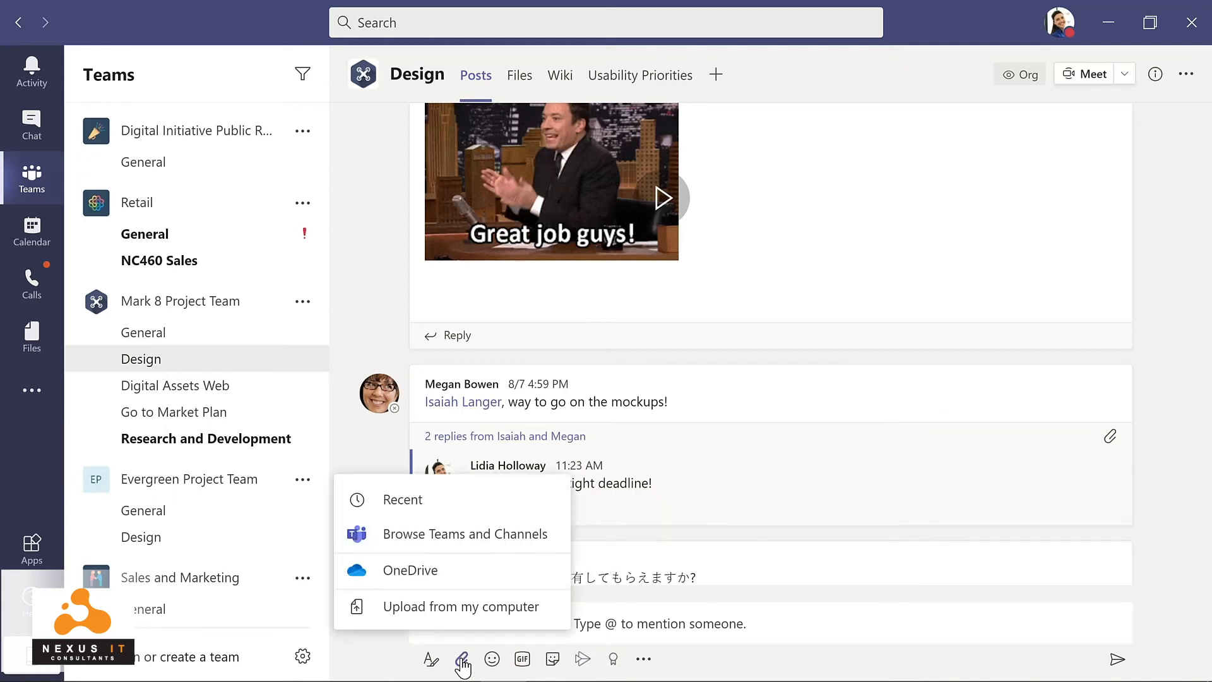
{"action": "left_click", "coordinate": [460, 607]}
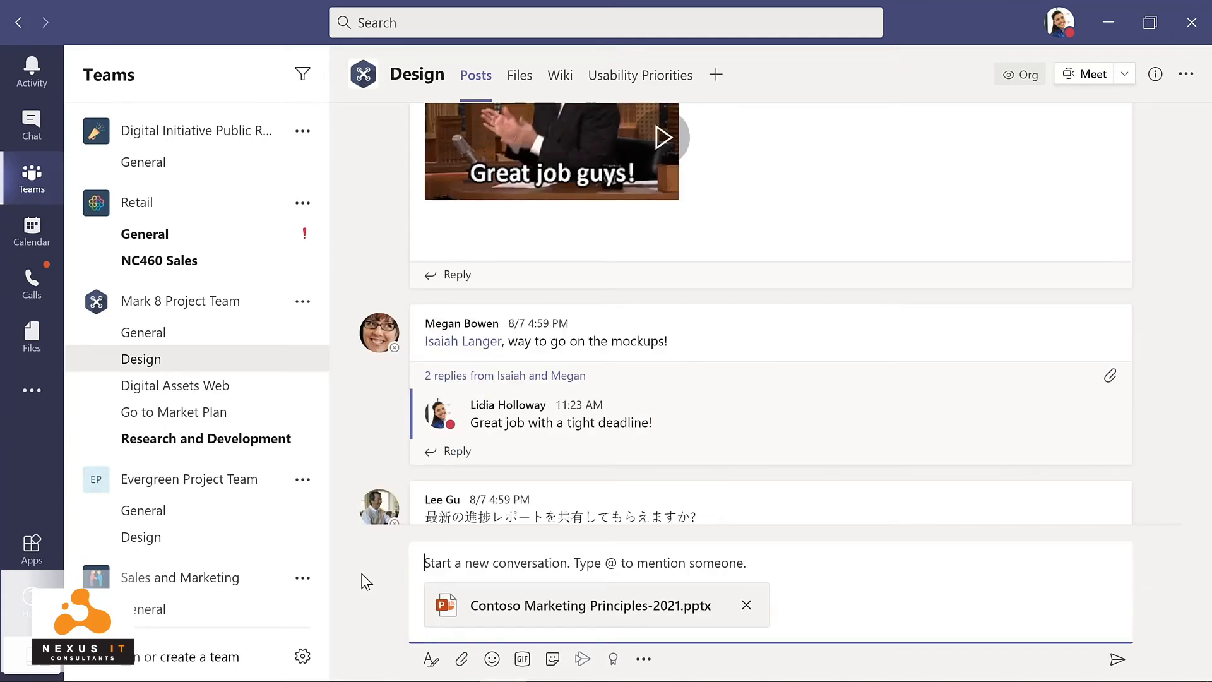
Mention the Design channel in the message, add ", please review this presentation for our upcoming meeting." and send it.
{"action": "type", "text": "@"}
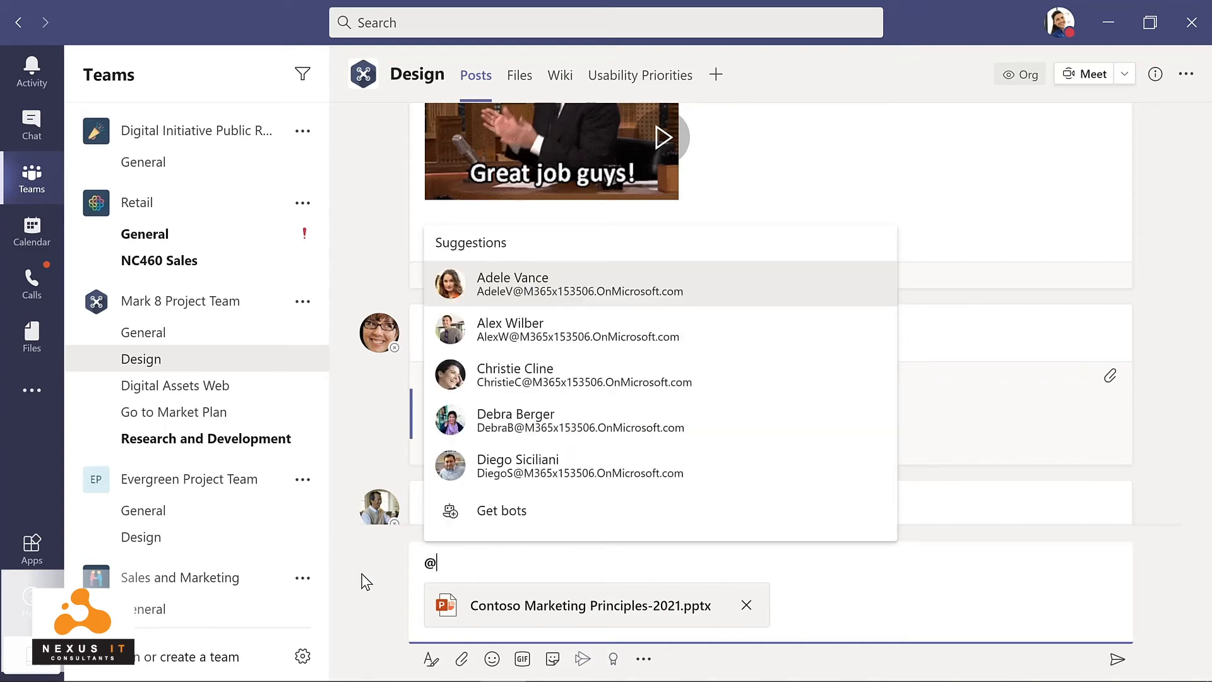
{"action": "type", "text": "chann"}
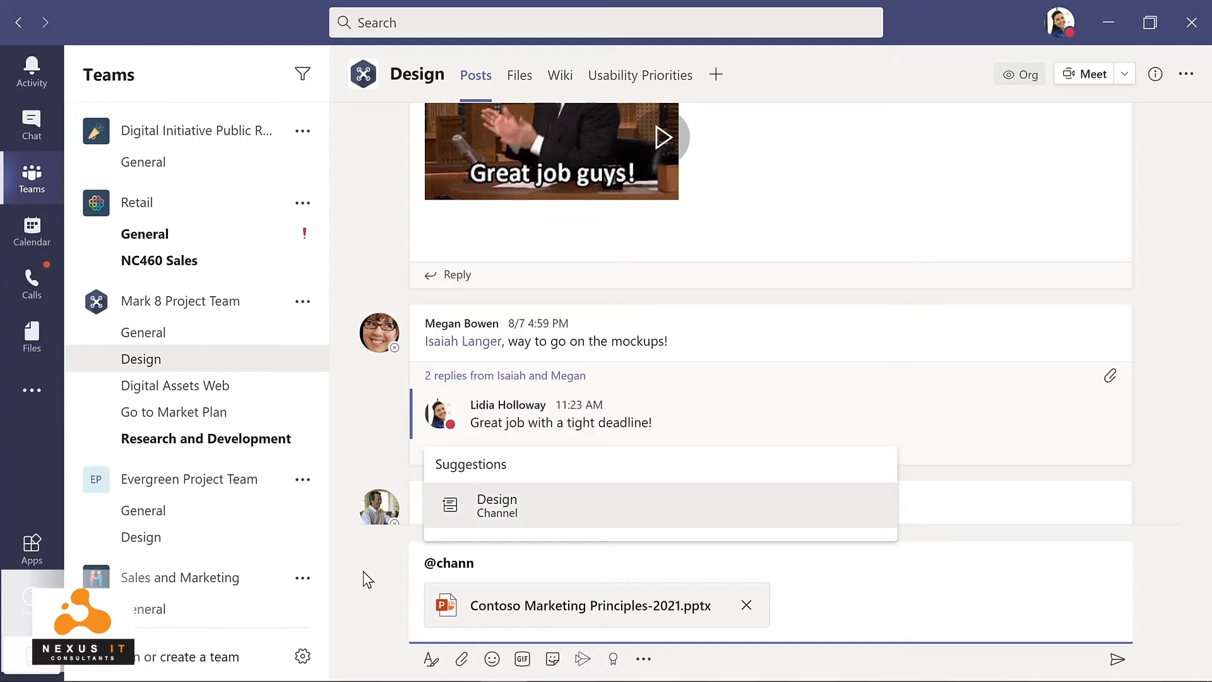
{"action": "left_click", "coordinate": [514, 515]}
{"action": "type", "text": ", please review this presentation for our upcoming meeting."}
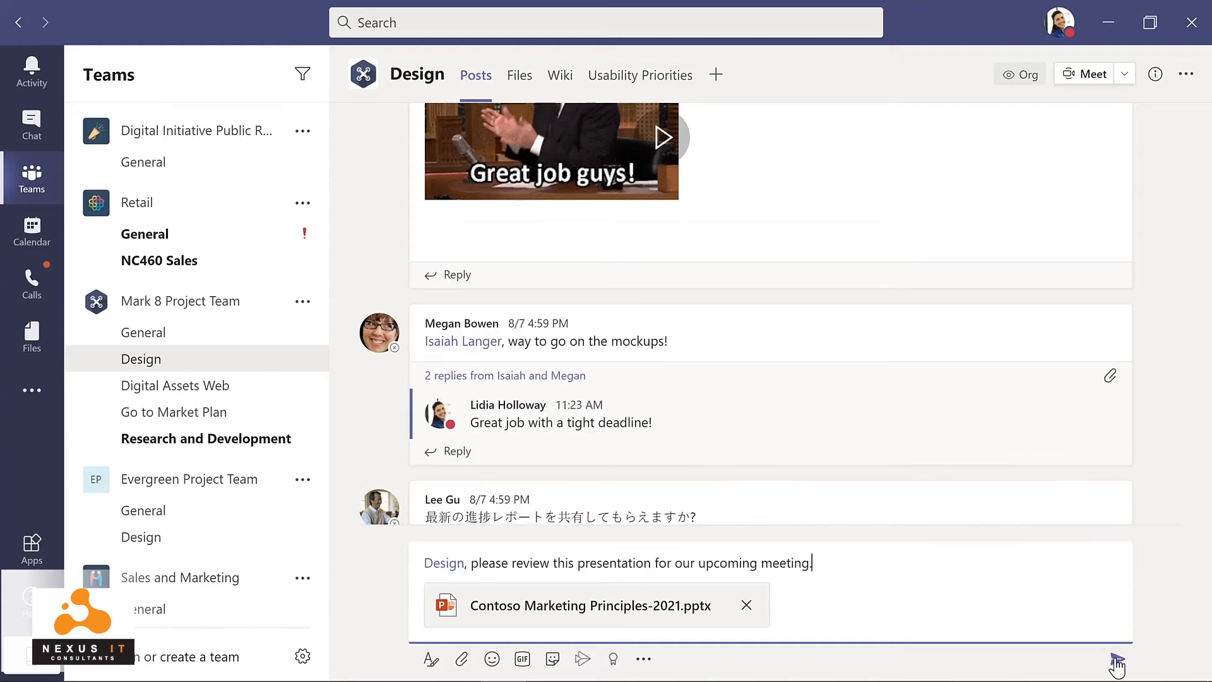
{"action": "left_click", "coordinate": [1115, 660]}
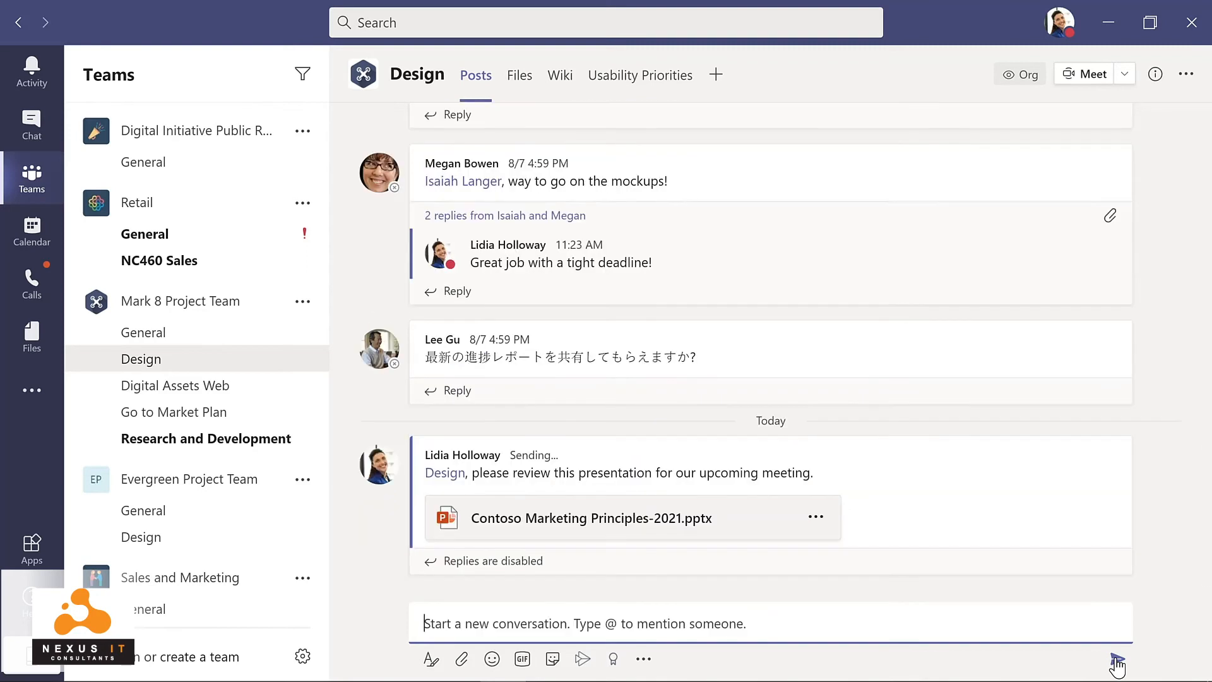
Add a heart reaction to the post praising the mockups and look over the post's additional options.
{"action": "mouse_move", "coordinate": [913, 180]}
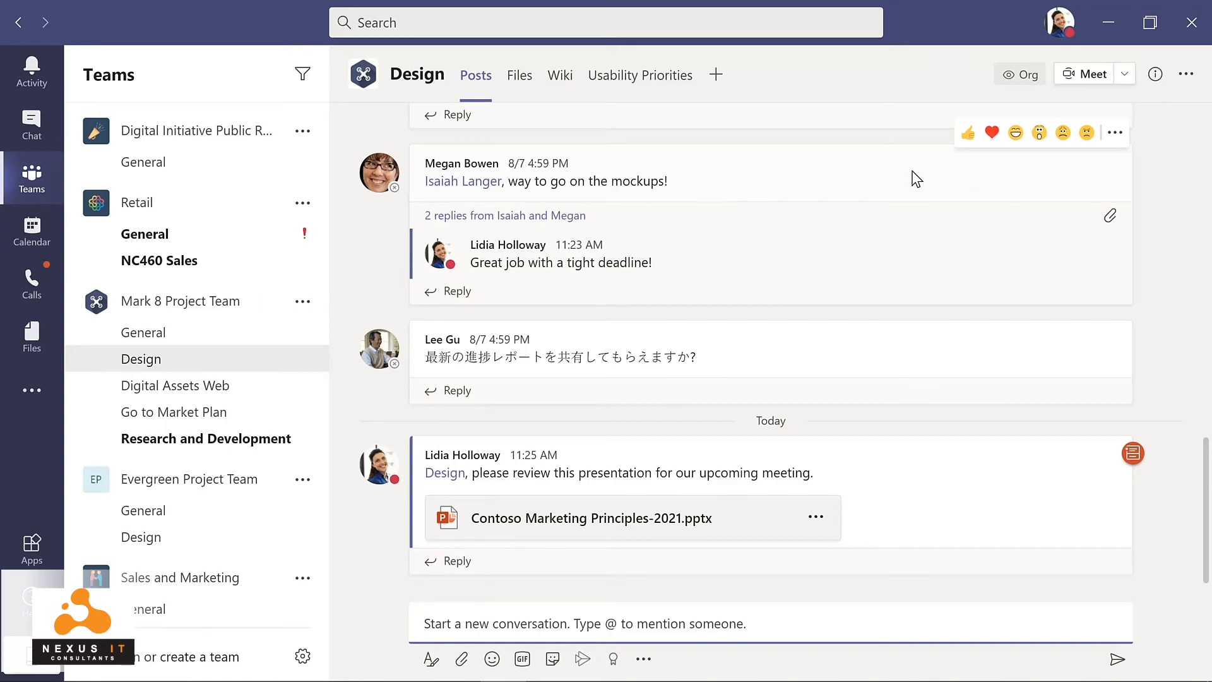
{"action": "left_click", "coordinate": [992, 134]}
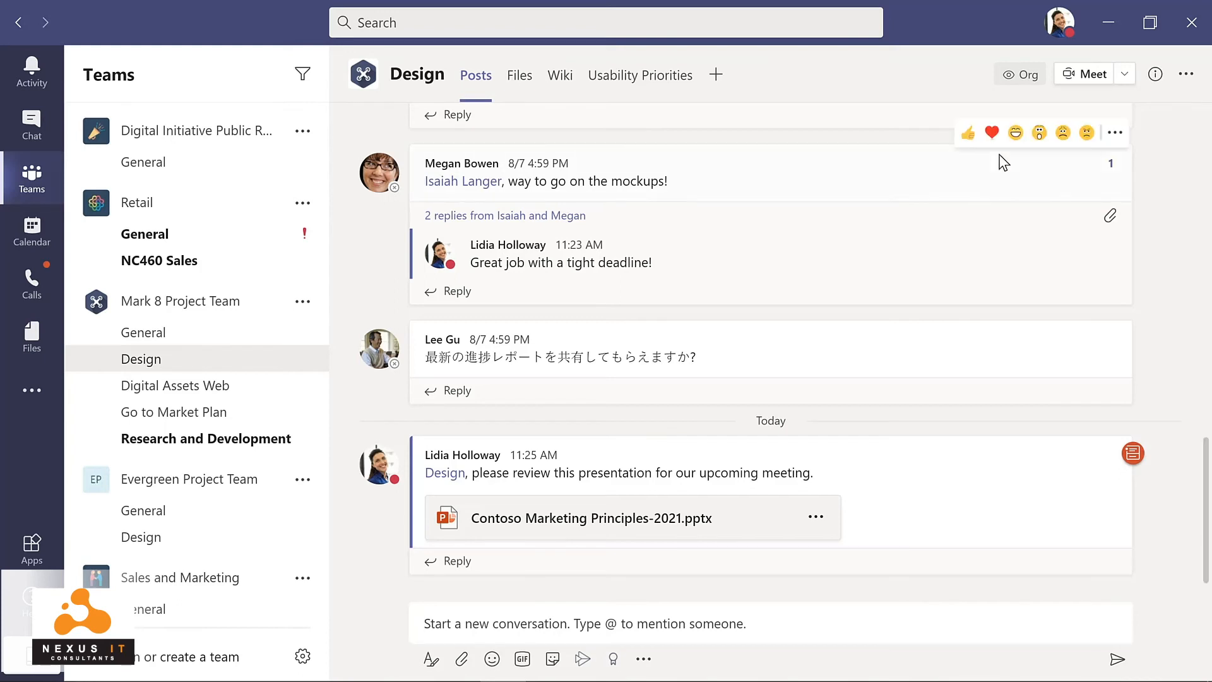
{"action": "left_click", "coordinate": [1115, 135]}
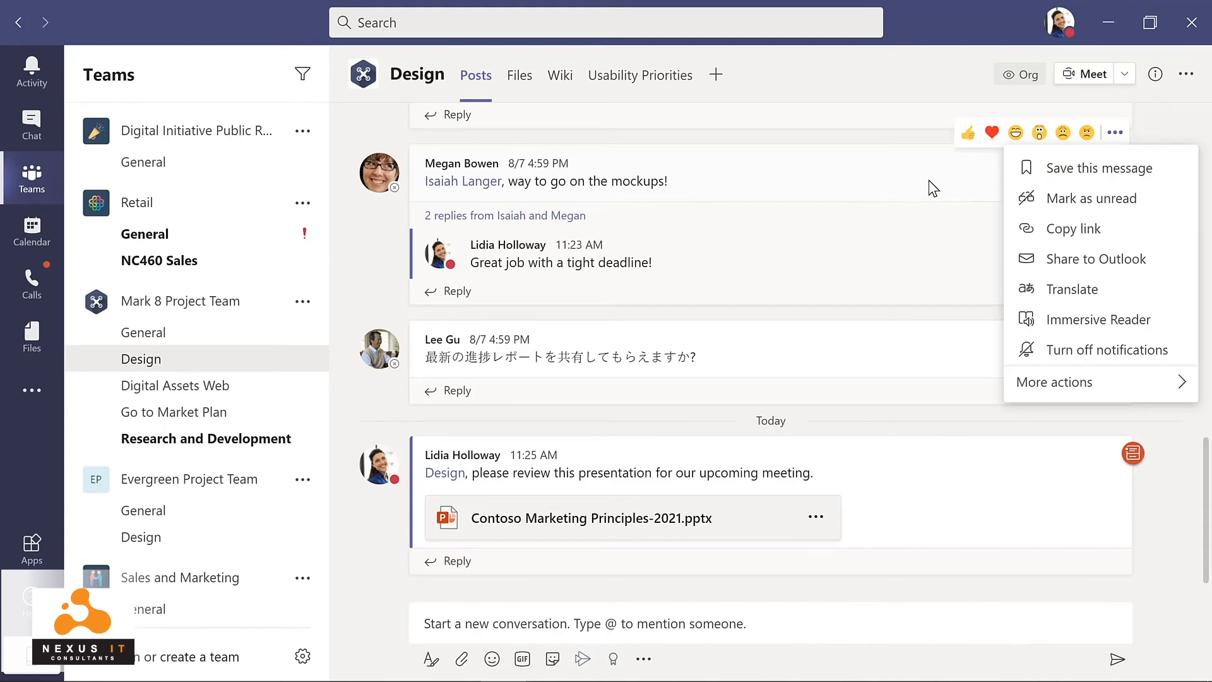
{"action": "left_click", "coordinate": [737, 173]}
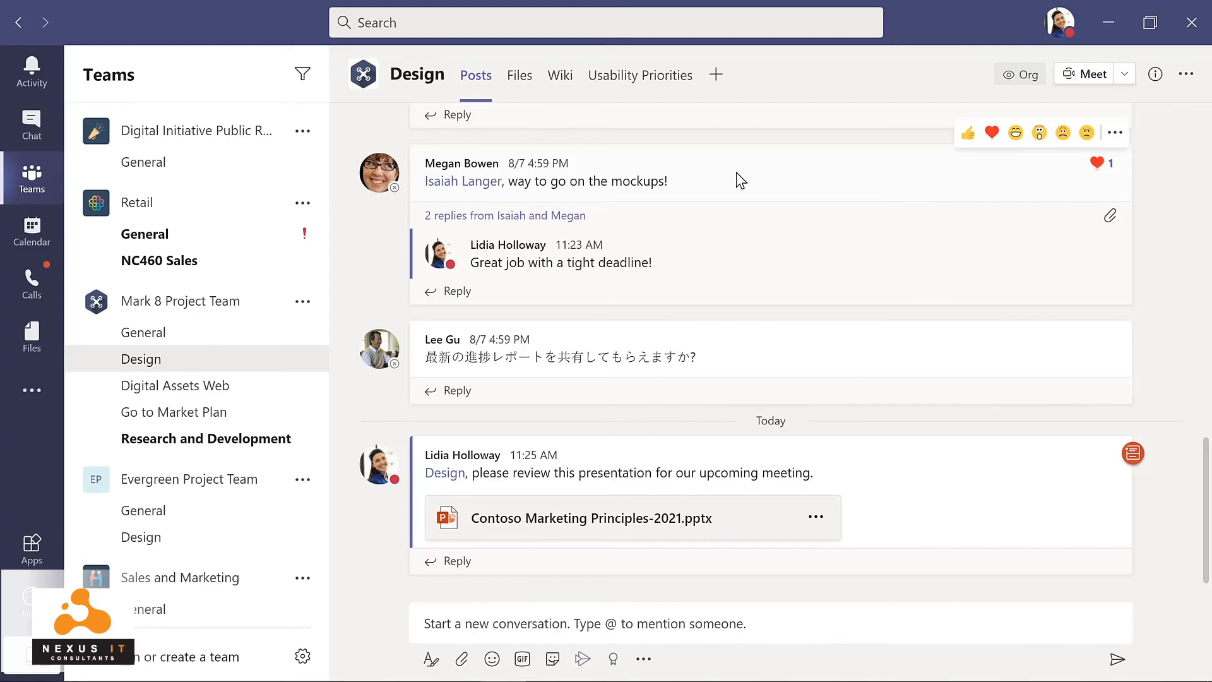
Start a private chat with the IT Admin and send "What's the update on the new laptops for my project team?".
{"action": "left_click", "coordinate": [32, 125]}
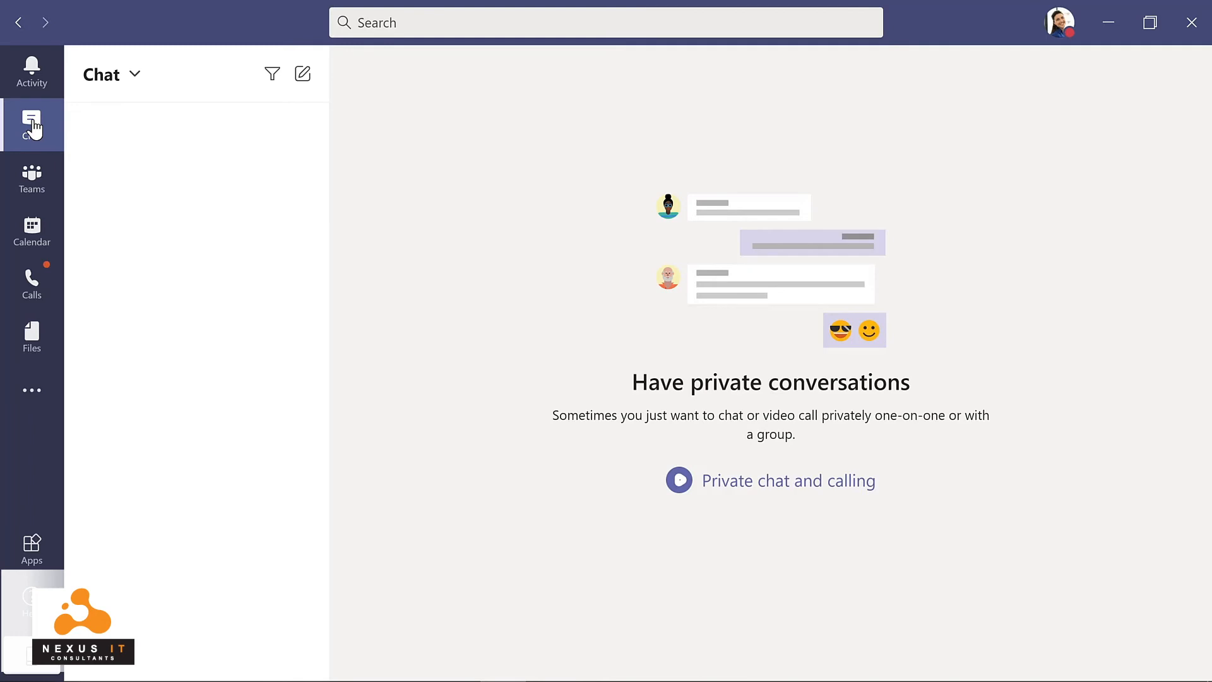
{"action": "left_click", "coordinate": [303, 74]}
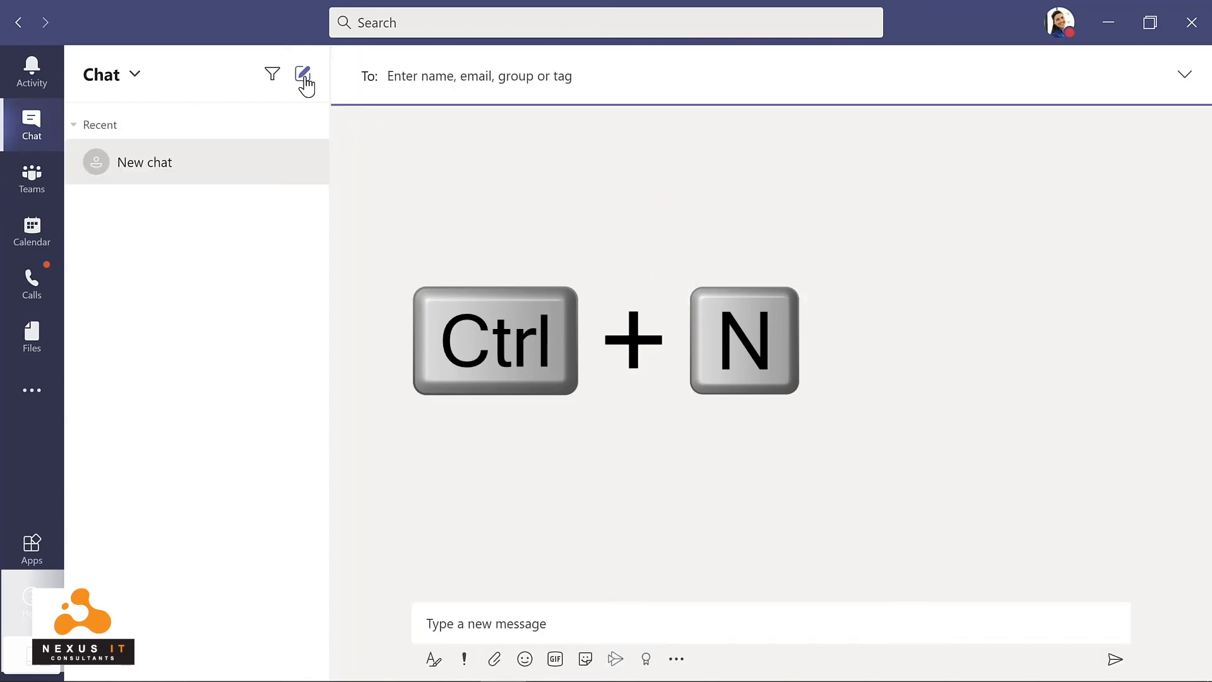
{"action": "type", "text": "all"}
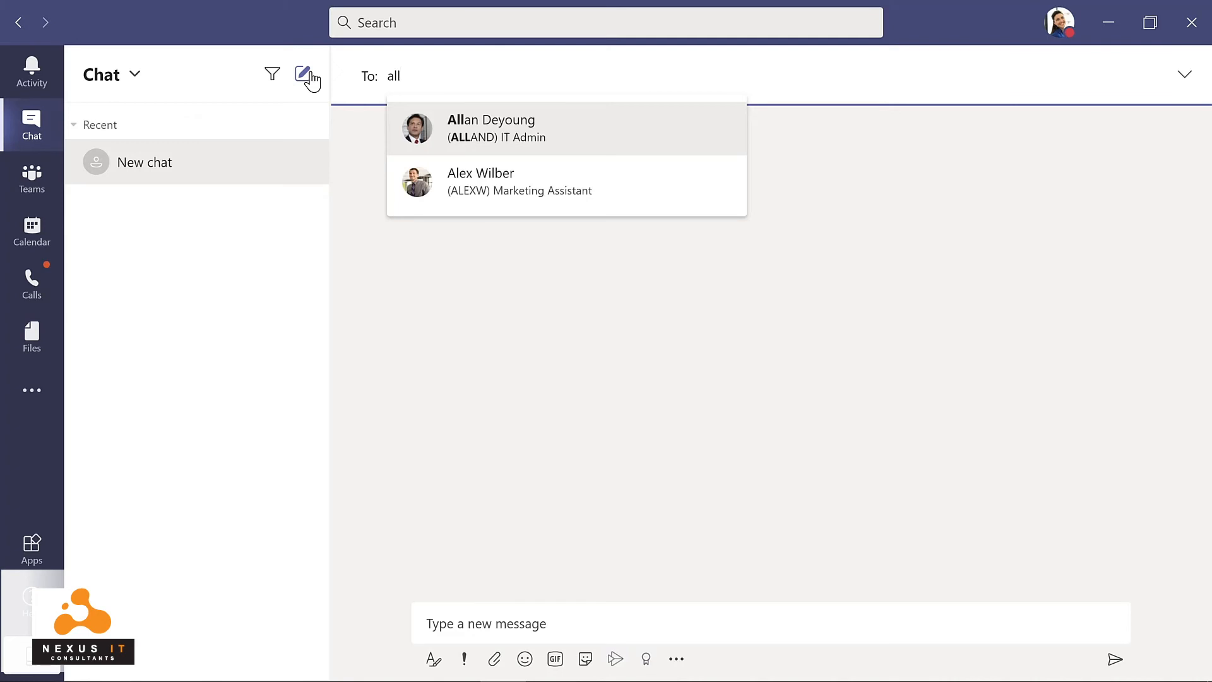
{"action": "key", "text": "Return"}
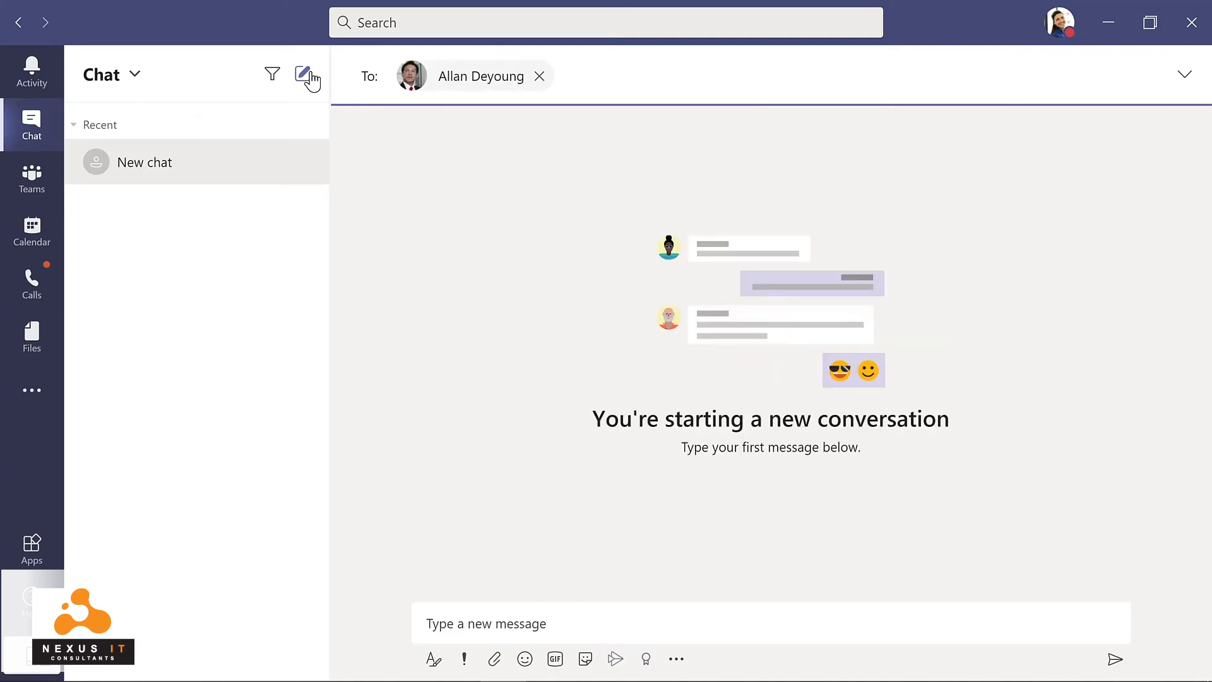
{"action": "left_click", "coordinate": [485, 609]}
{"action": "type", "text": "What's the update on the new laptops for my project team?"}
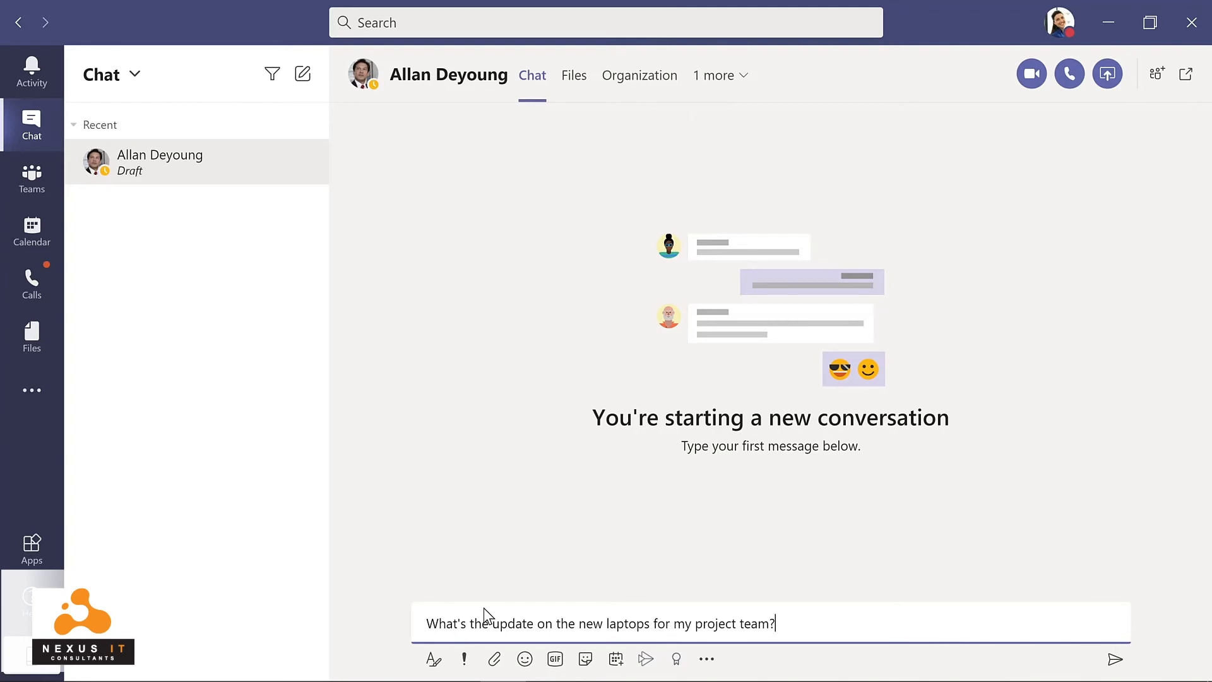
{"action": "key", "text": "Return"}
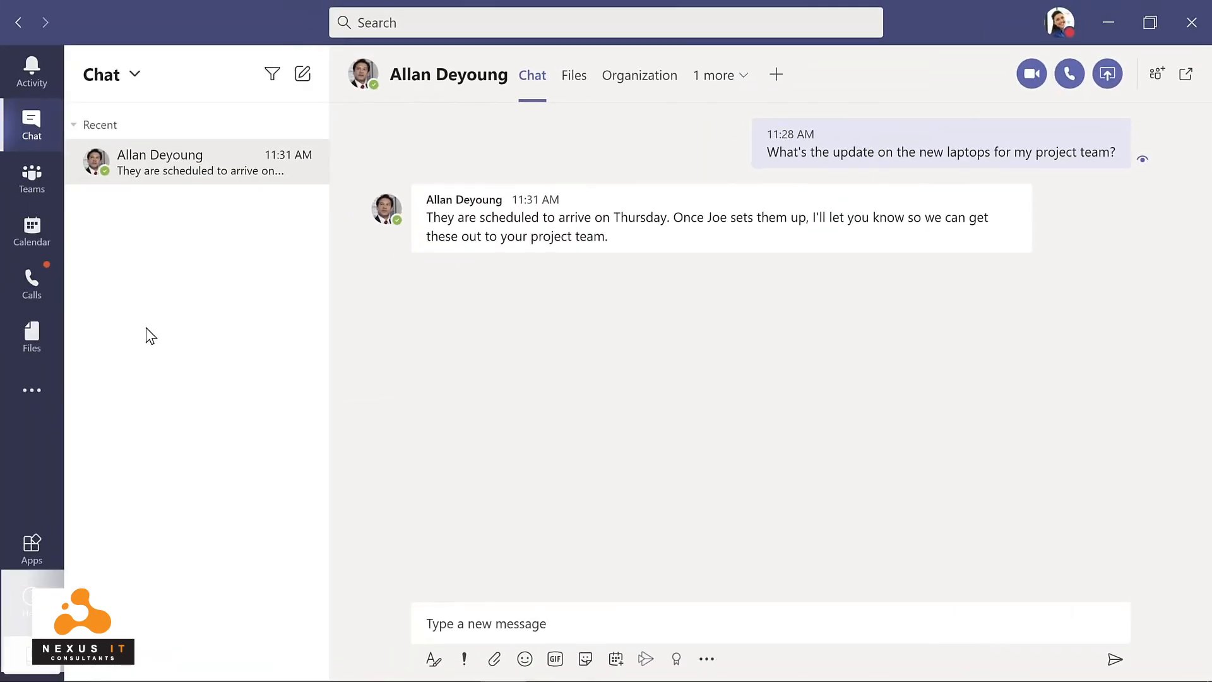
Answer in the IT Admin's chat with a "yay" GIF of people celebrating in a doorway and the text "Thanks so much!".
{"action": "left_click", "coordinate": [555, 659]}
{"action": "type", "text": "yay"}
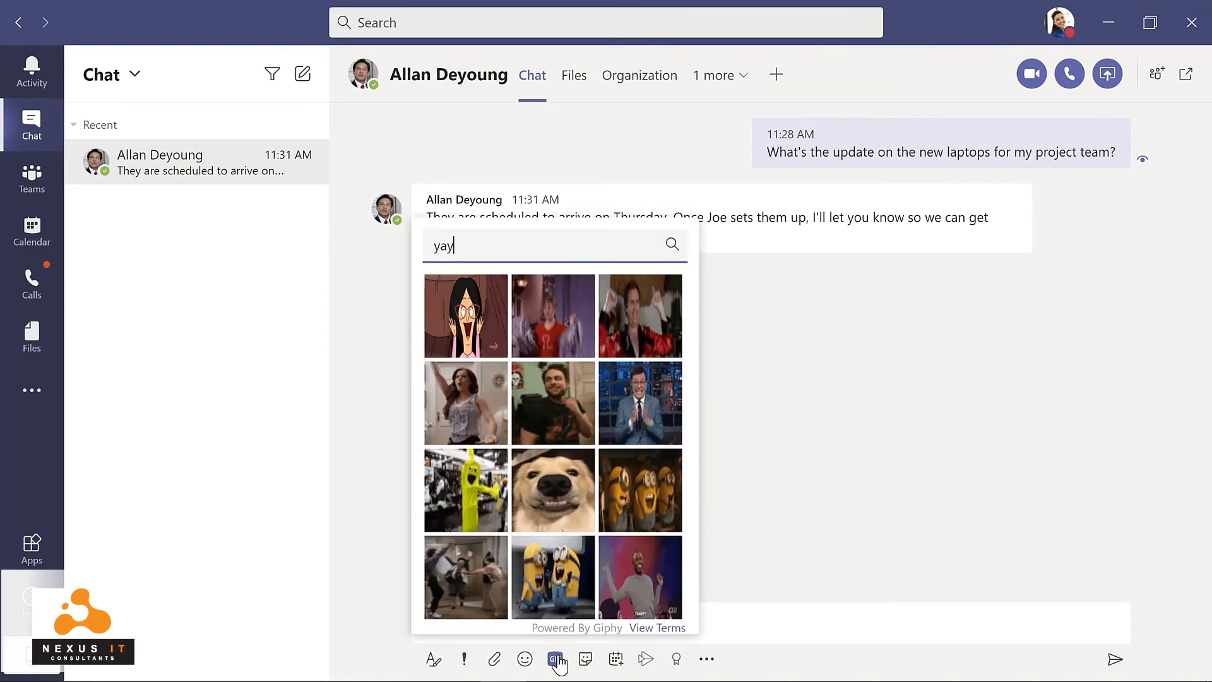
{"action": "left_click", "coordinate": [462, 577]}
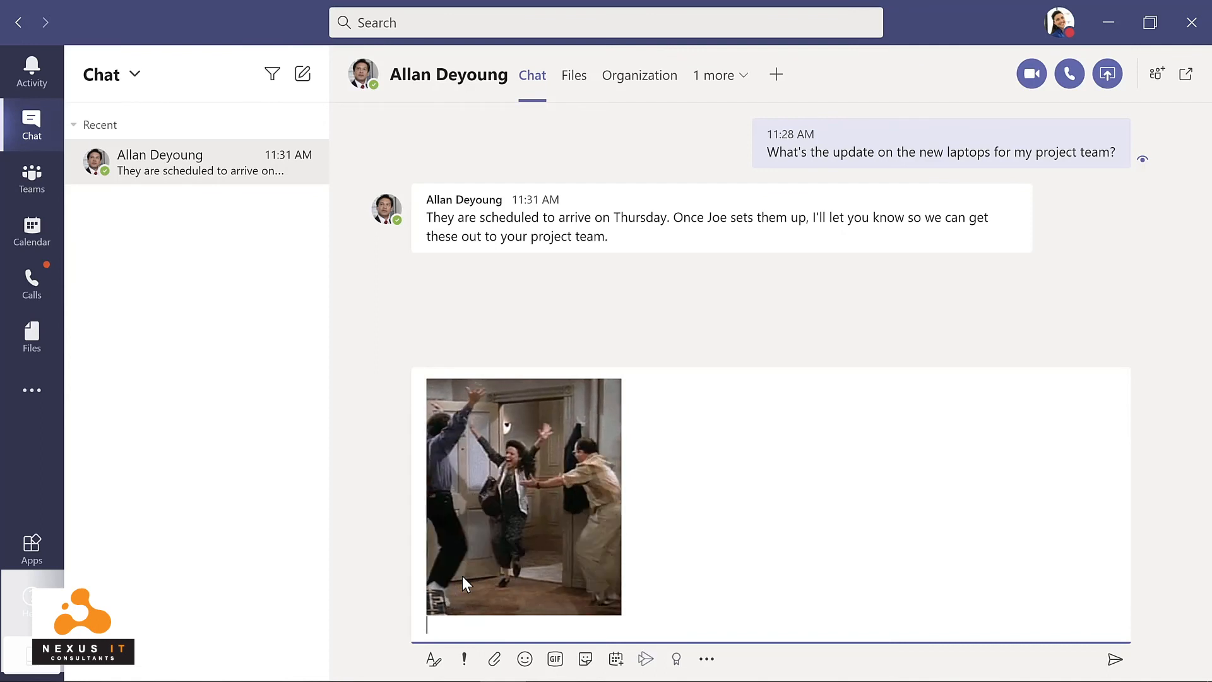
{"action": "type", "text": "Thanks"}
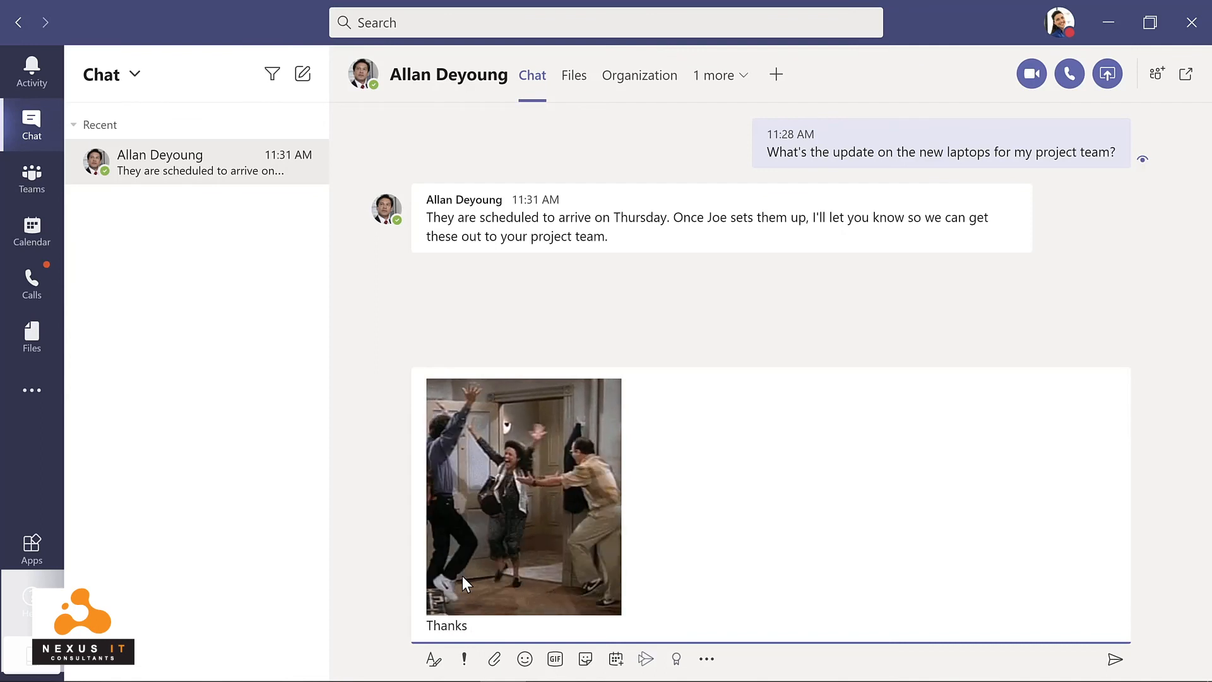
{"action": "type", "text": " so muc"}
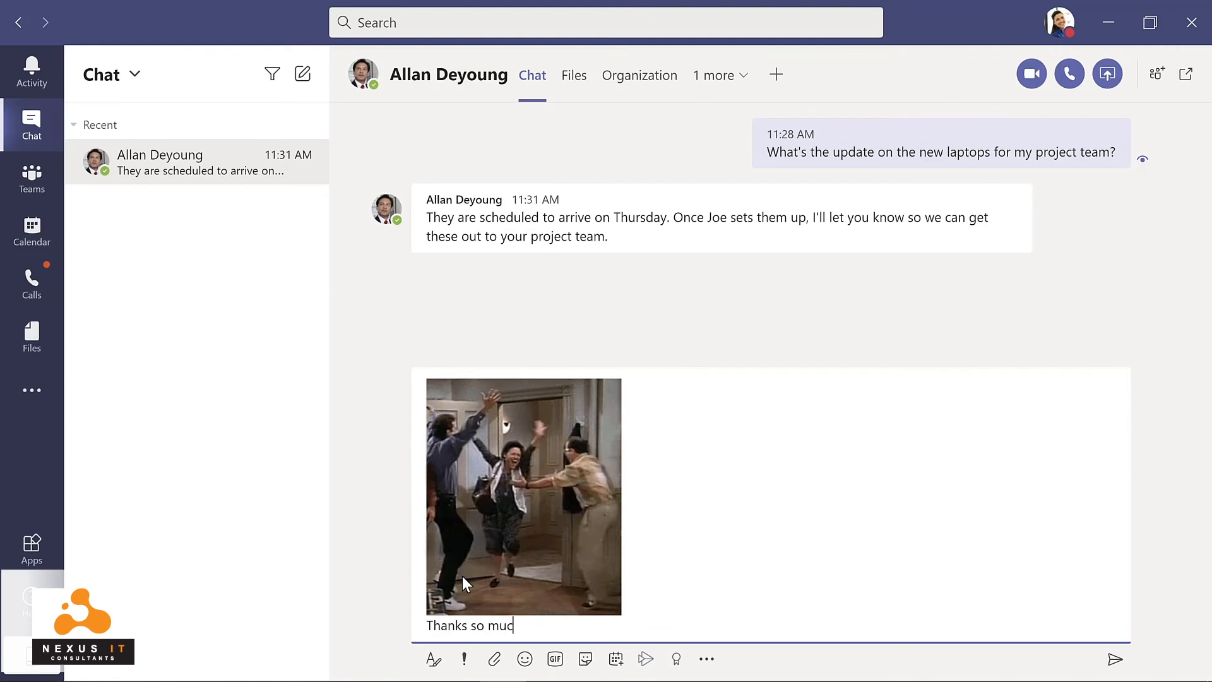
{"action": "type", "text": "h!"}
{"action": "key", "text": "Return"}
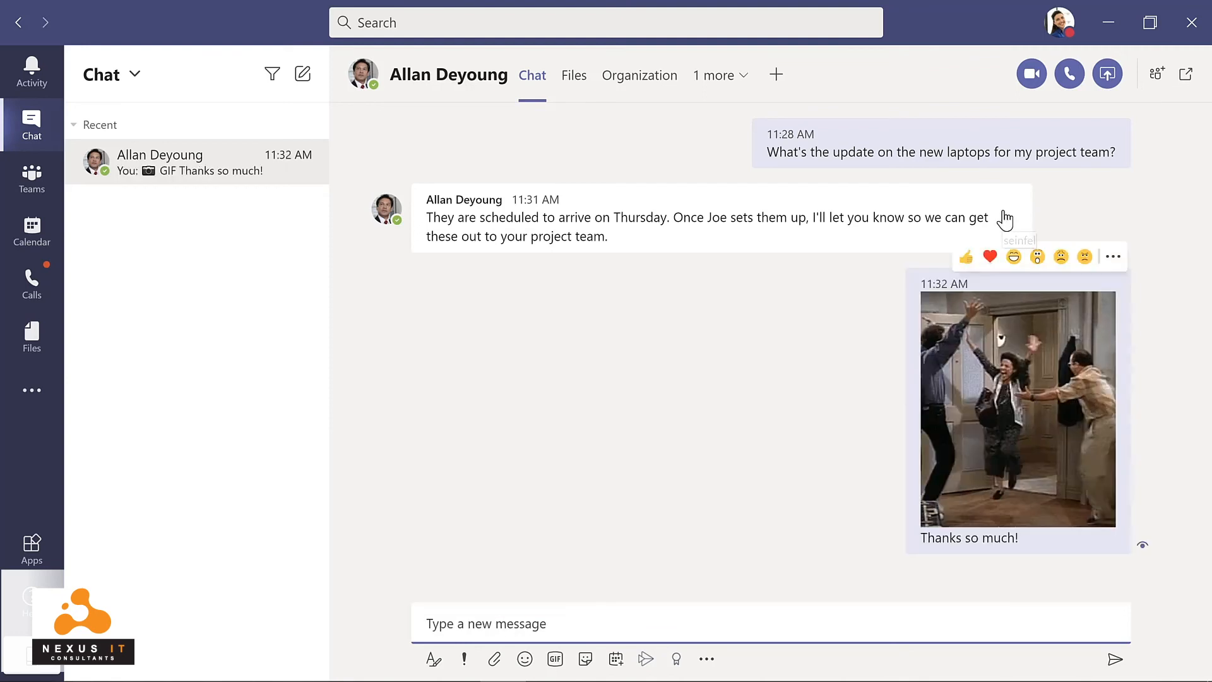
Add a laugh reaction to the IT Admin's message about the laptop delivery and pin the chat.
{"action": "mouse_move", "coordinate": [995, 217]}
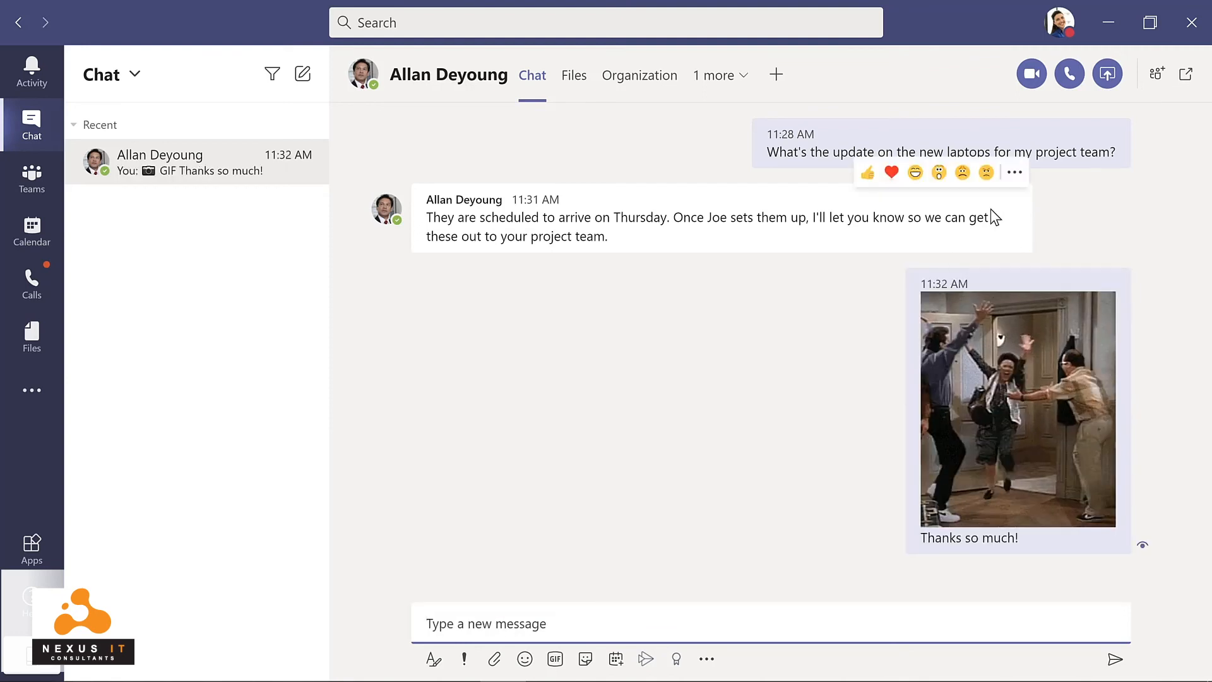
{"action": "left_click", "coordinate": [915, 173]}
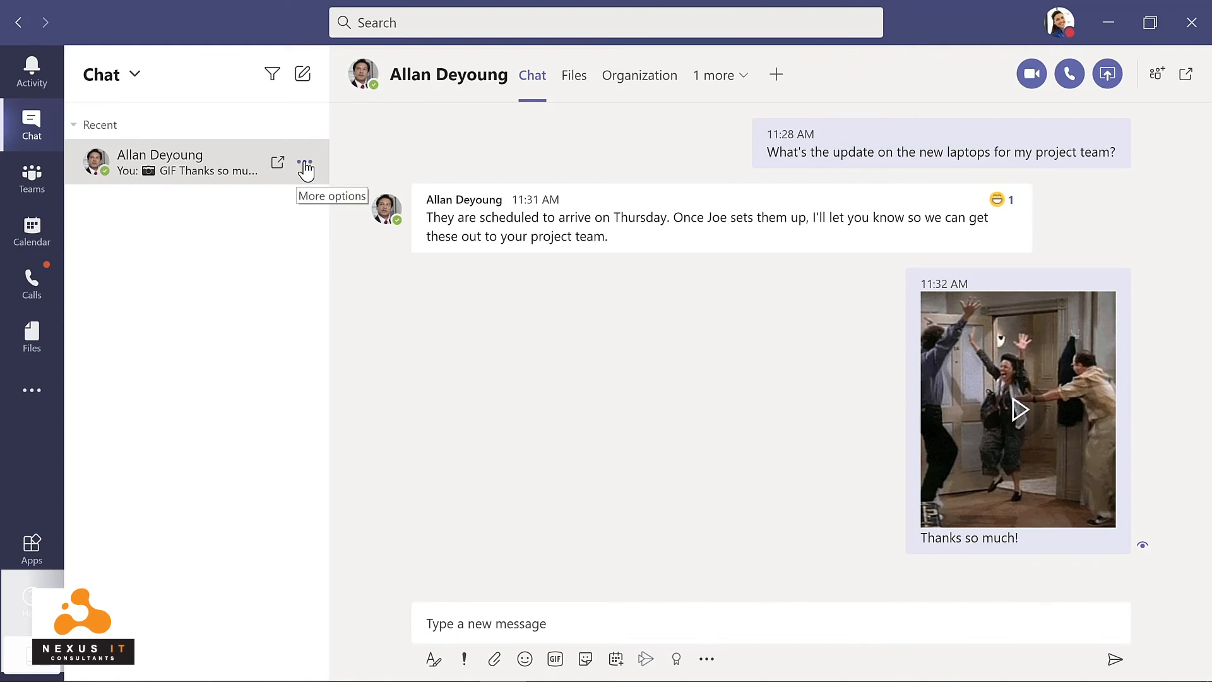
{"action": "left_click", "coordinate": [306, 166]}
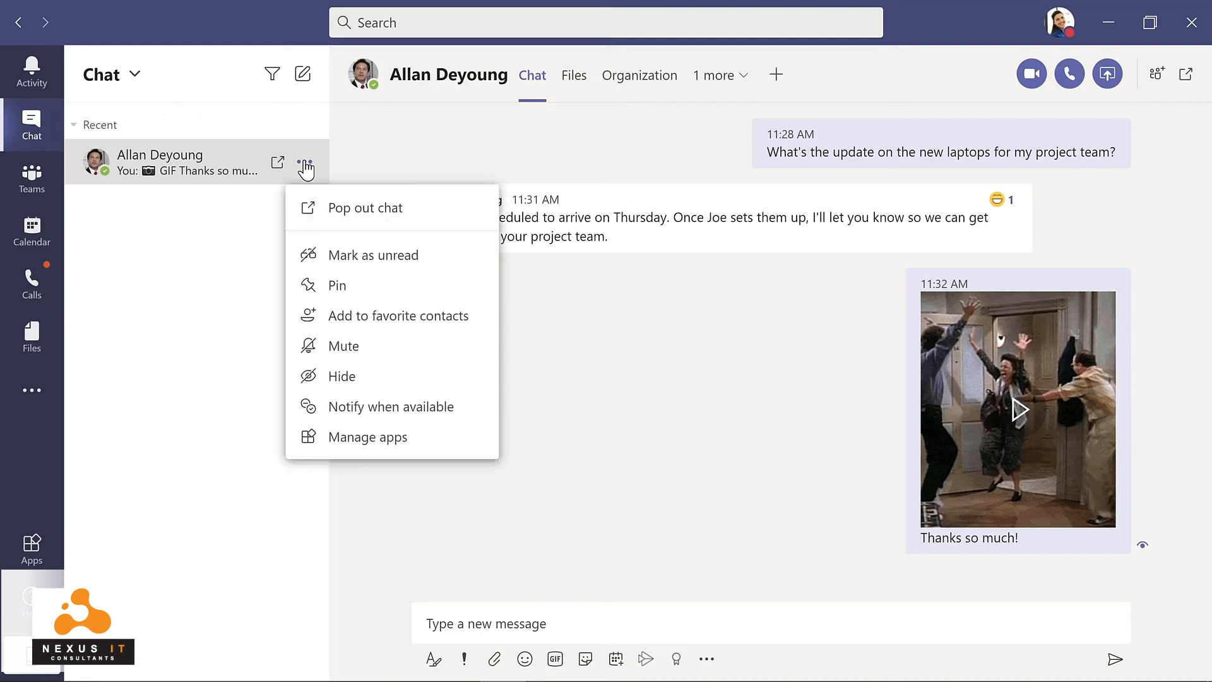
{"action": "left_click", "coordinate": [331, 290]}
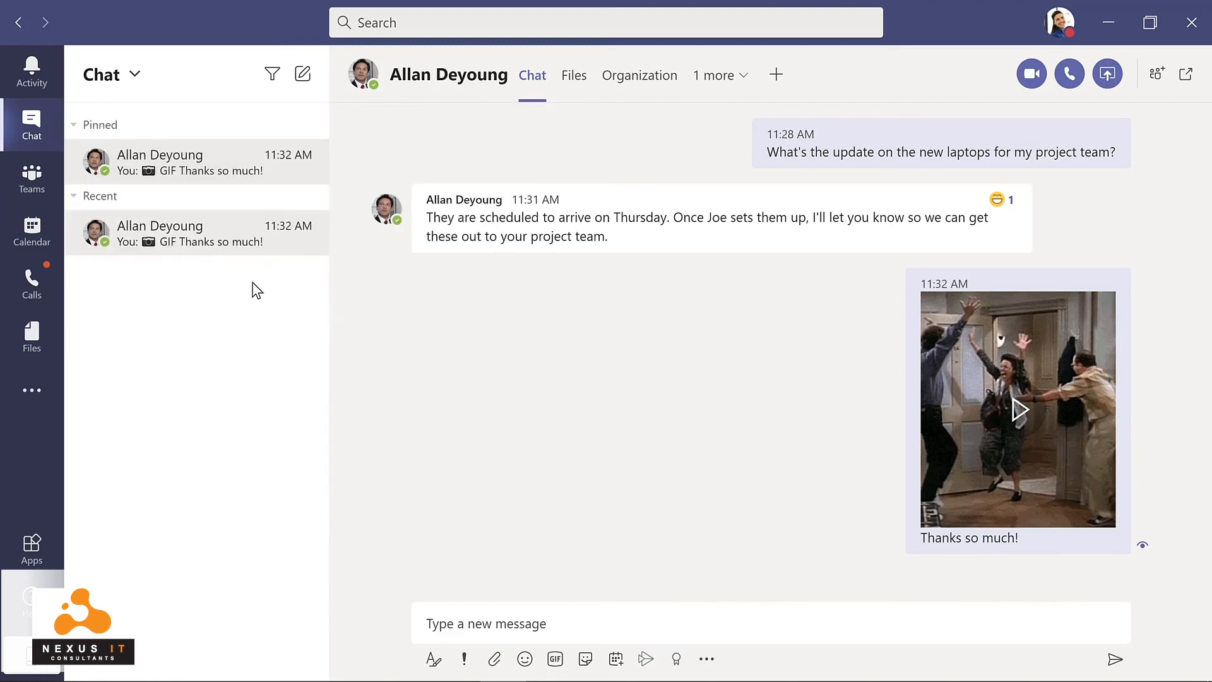
View the calendar as a full Week, including the weekend, and return it to the Work week view.
{"action": "left_click", "coordinate": [32, 230]}
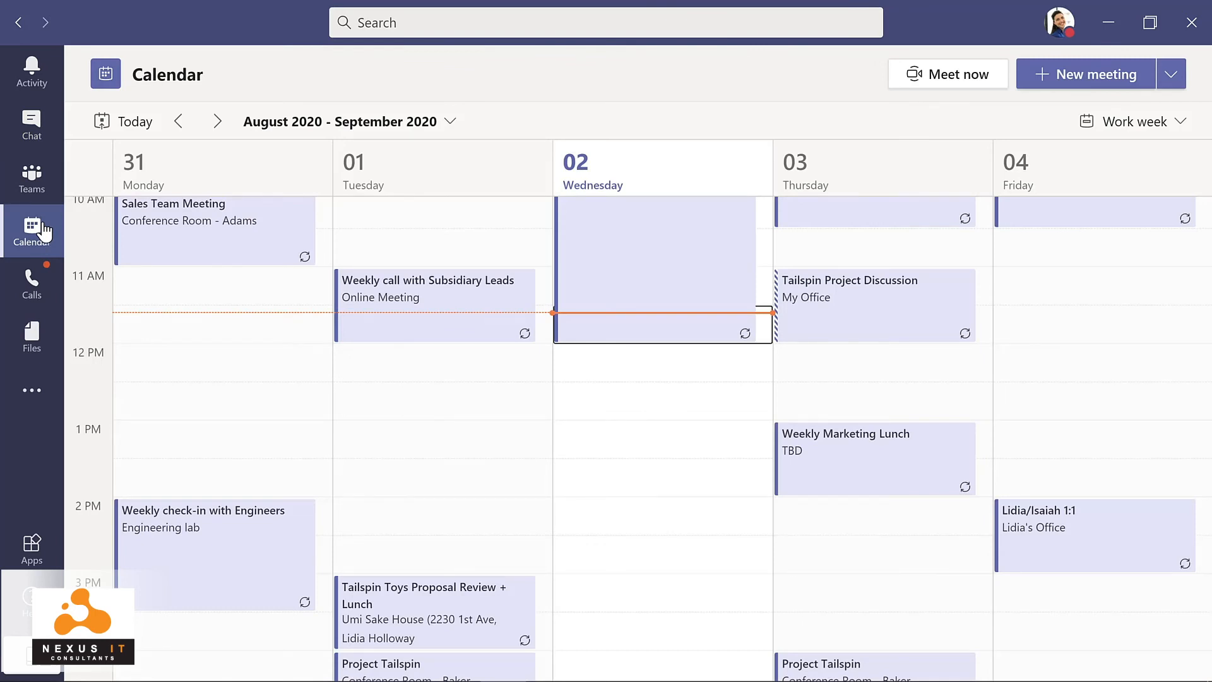
{"action": "left_click", "coordinate": [1177, 125]}
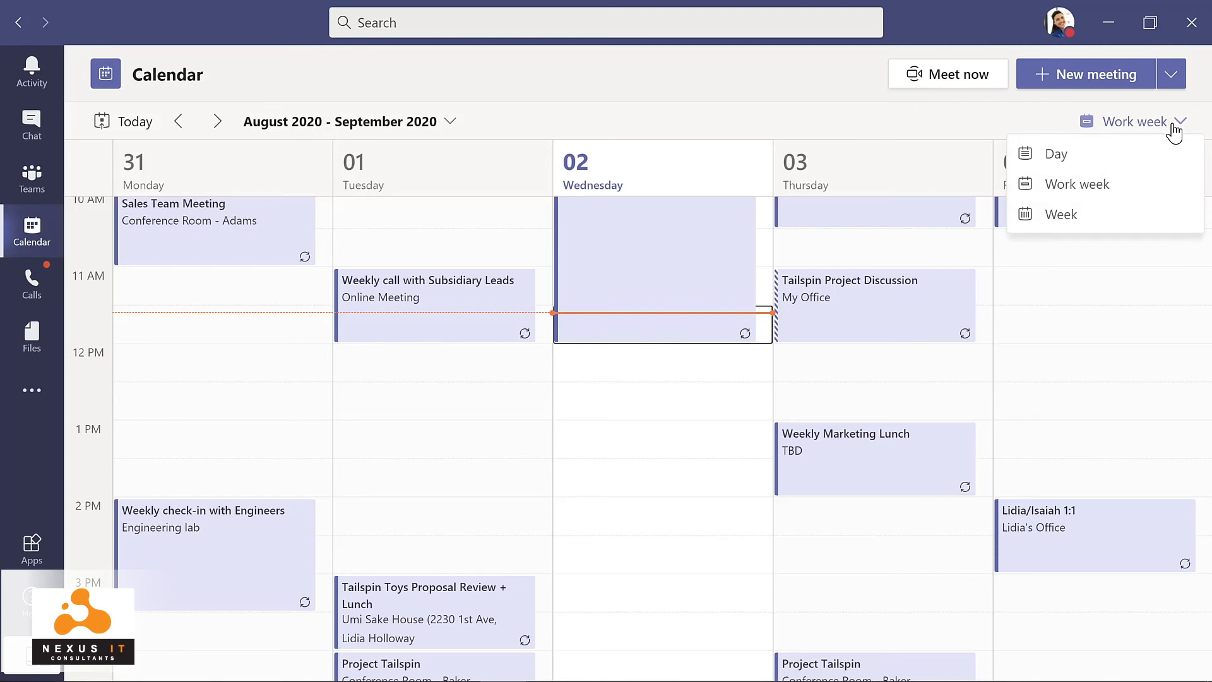
{"action": "left_click", "coordinate": [1087, 218]}
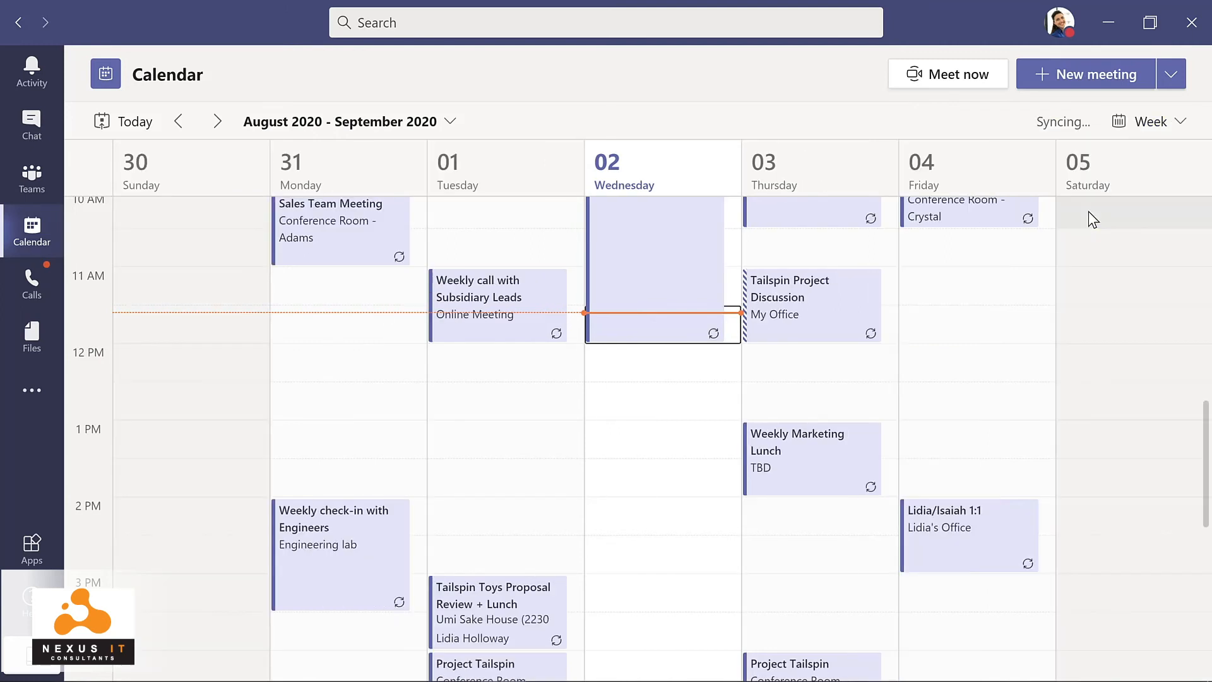
{"action": "left_click", "coordinate": [1176, 125]}
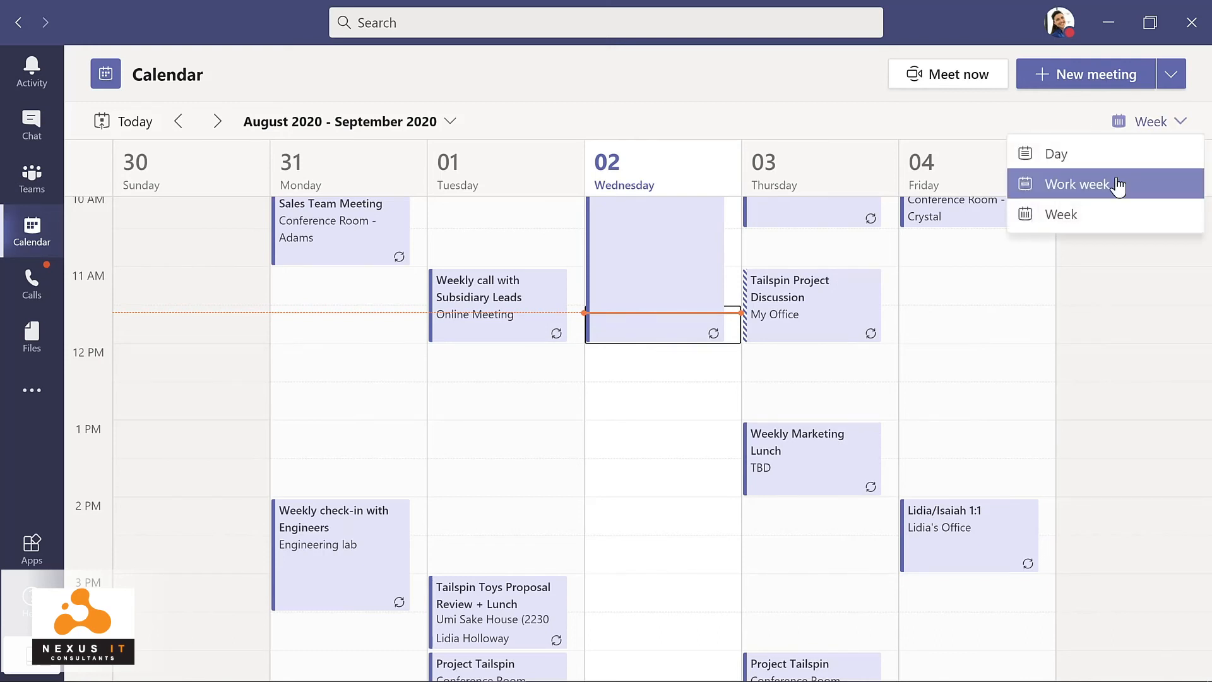
{"action": "left_click", "coordinate": [1117, 185]}
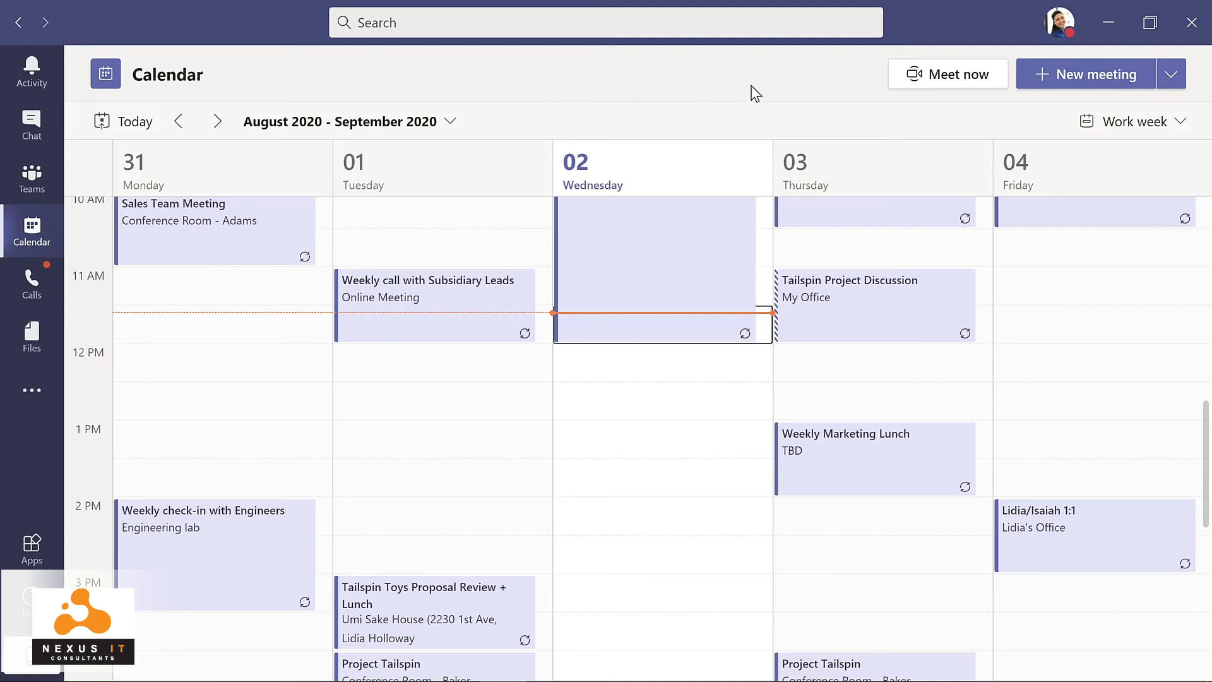
Create a new meeting titled "Evergreen Design Meeting" with the Planner and three more colleagues as required attendees.
{"action": "left_click", "coordinate": [1073, 73]}
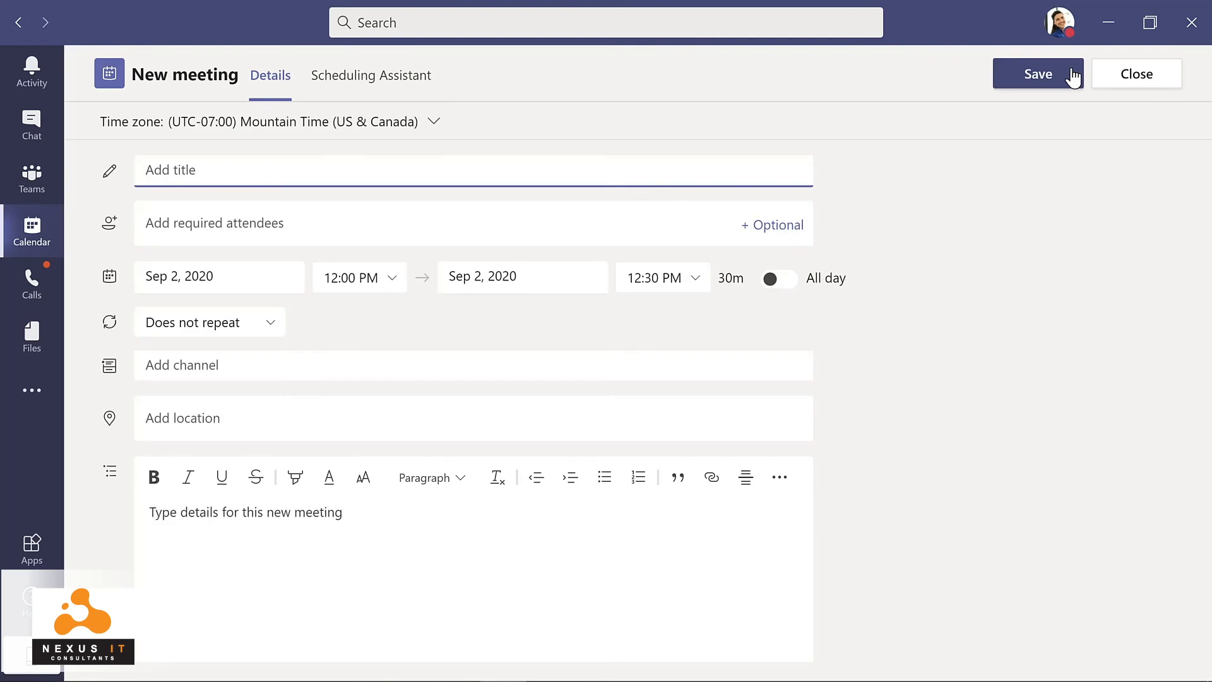
{"action": "type", "text": "Evergreen Design Meeting"}
{"action": "left_click", "coordinate": [298, 221]}
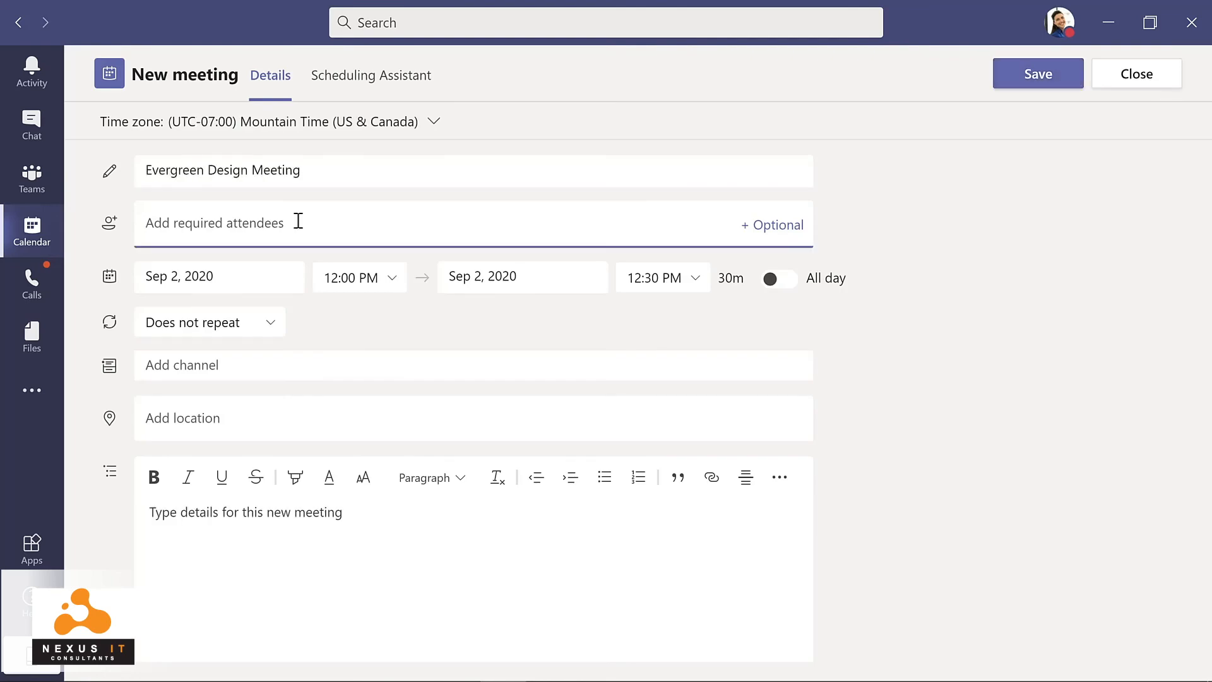
{"action": "type", "text": "lynn"}
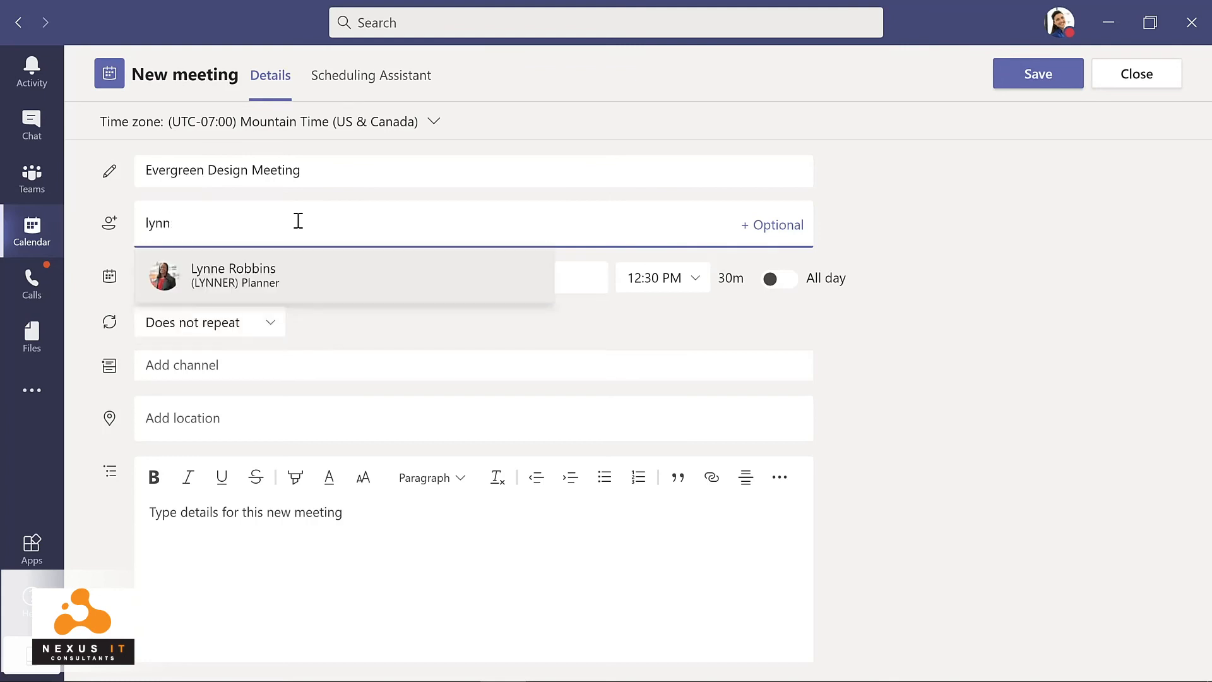
{"action": "key", "text": "Return"}
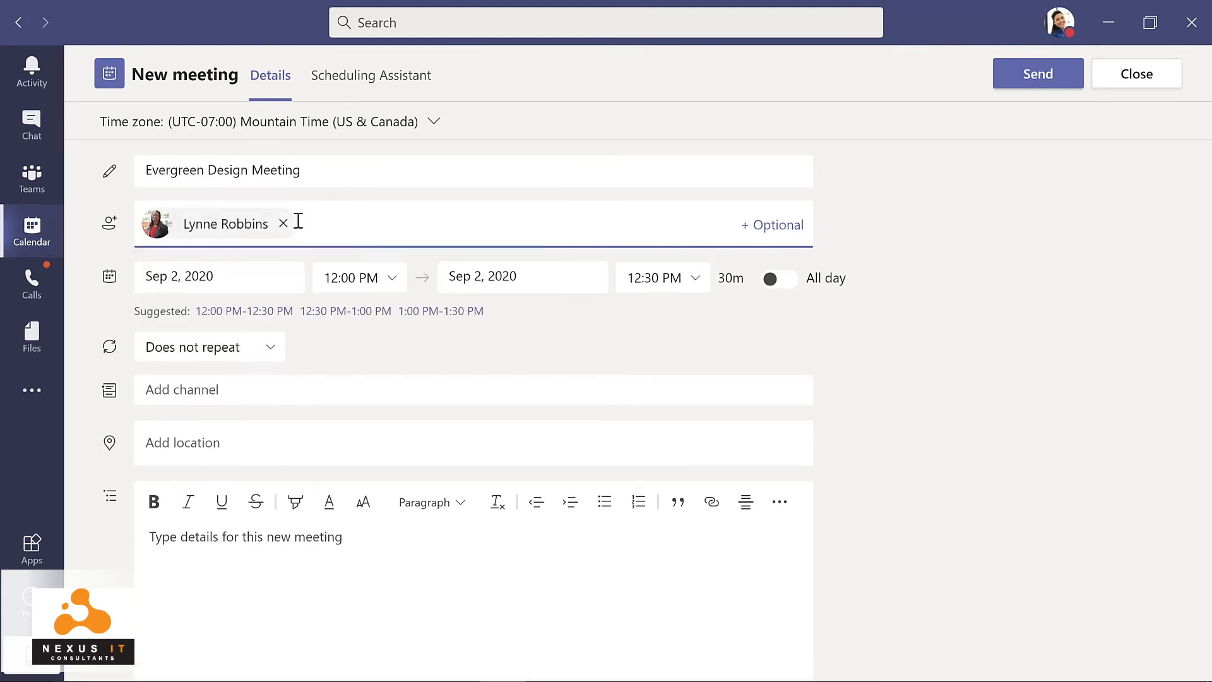
{"action": "key", "text": "ctrl+v"}
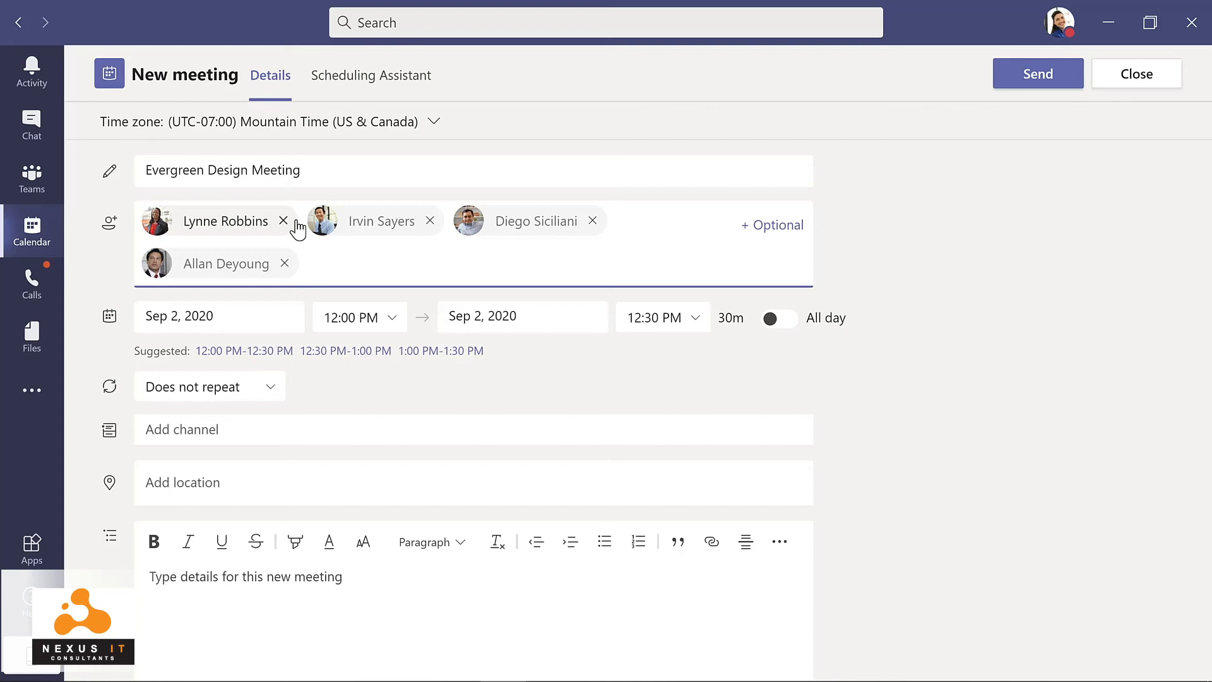
Move the meeting to Sep 8, 2020 and extend its end time to 1:00 PM with the Scheduling Assistant.
{"action": "left_click", "coordinate": [255, 313]}
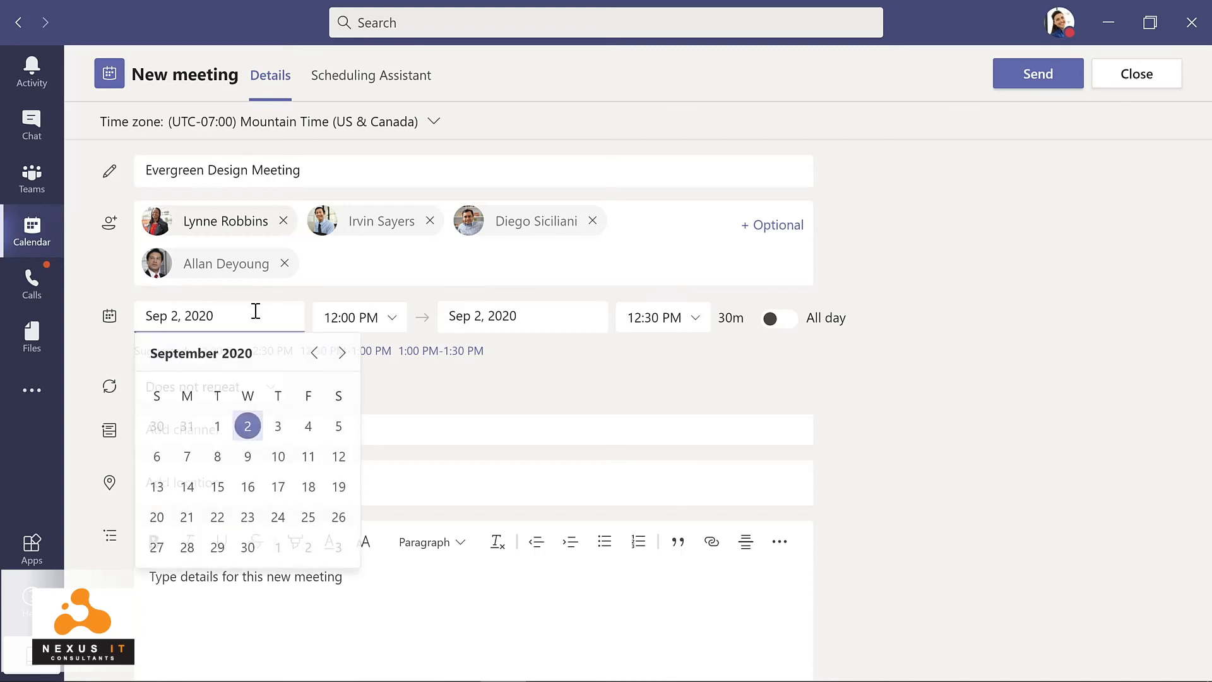
{"action": "left_click", "coordinate": [218, 459]}
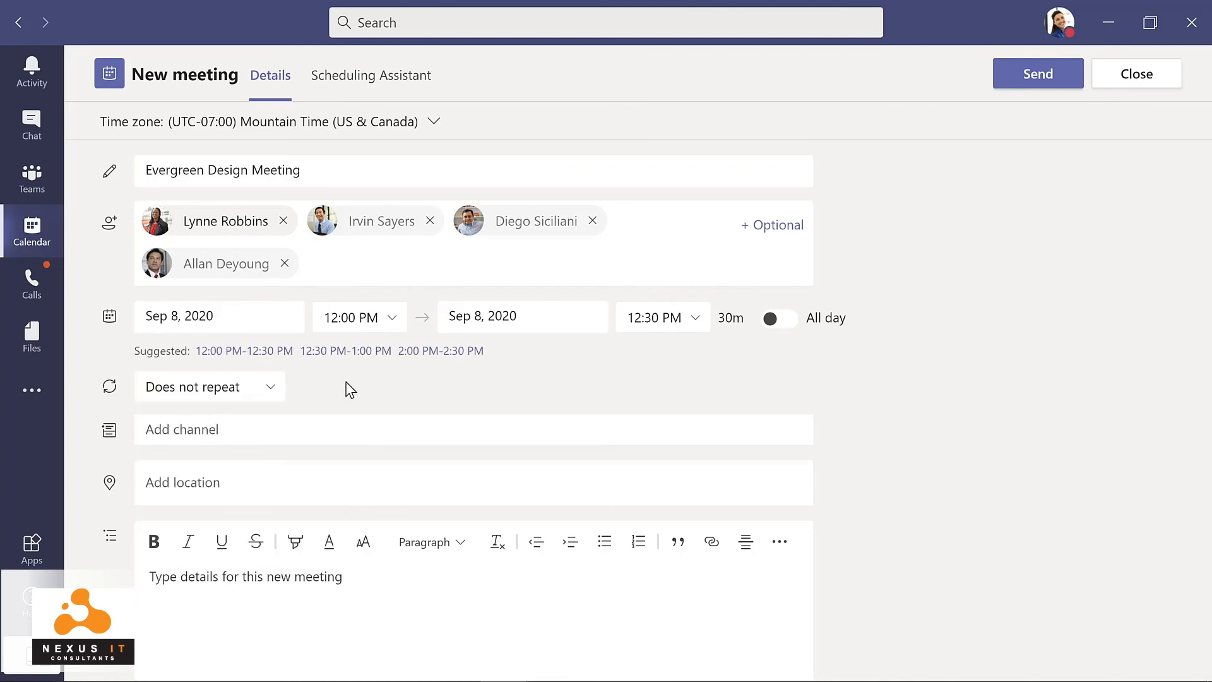
{"action": "left_click", "coordinate": [356, 81]}
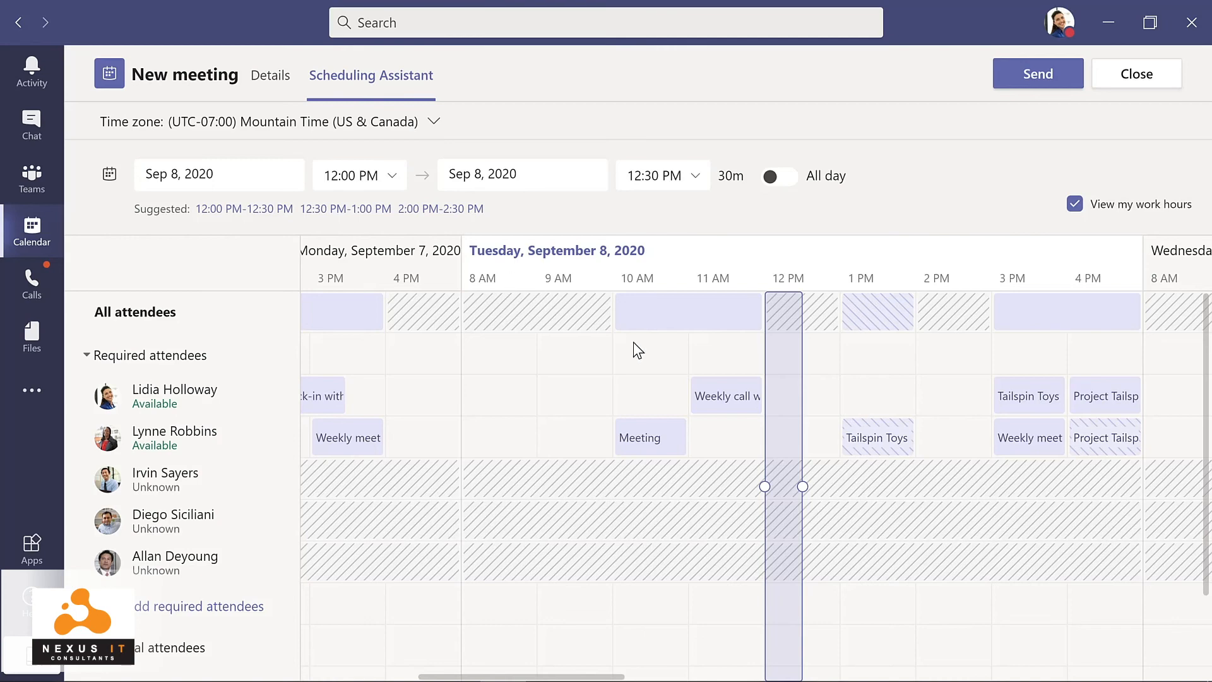
{"action": "left_click_drag", "start_coordinate": [802, 486], "coordinate": [844, 488]}
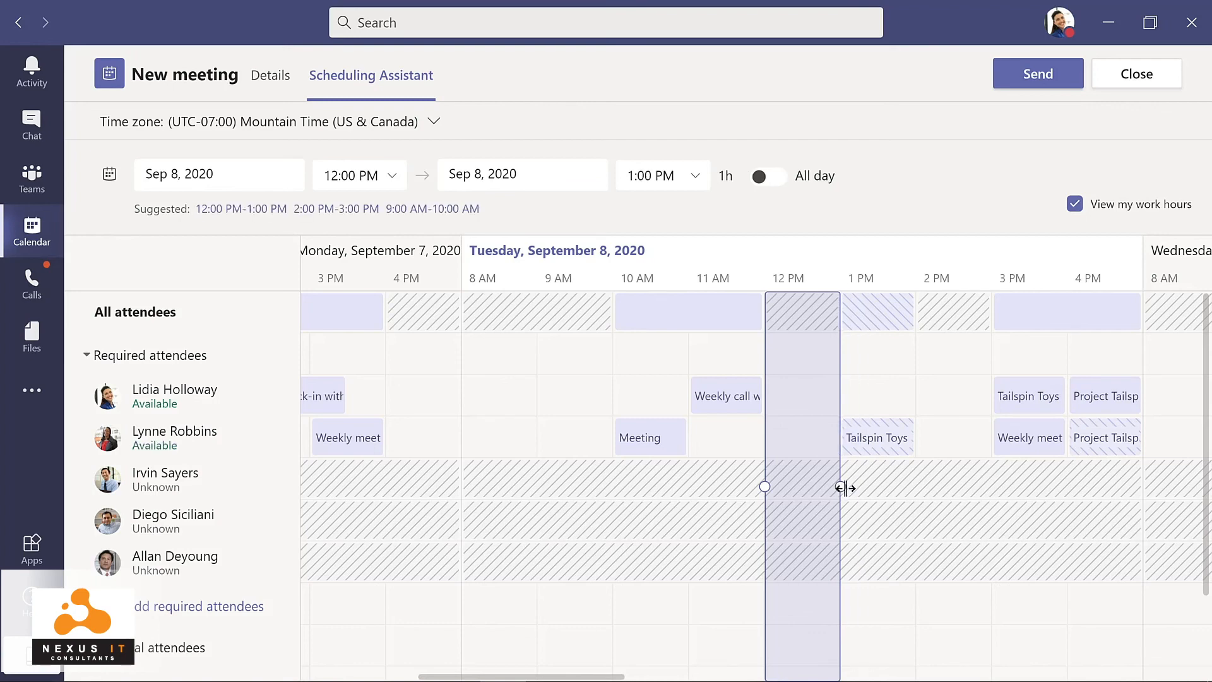
{"action": "left_click", "coordinate": [270, 79]}
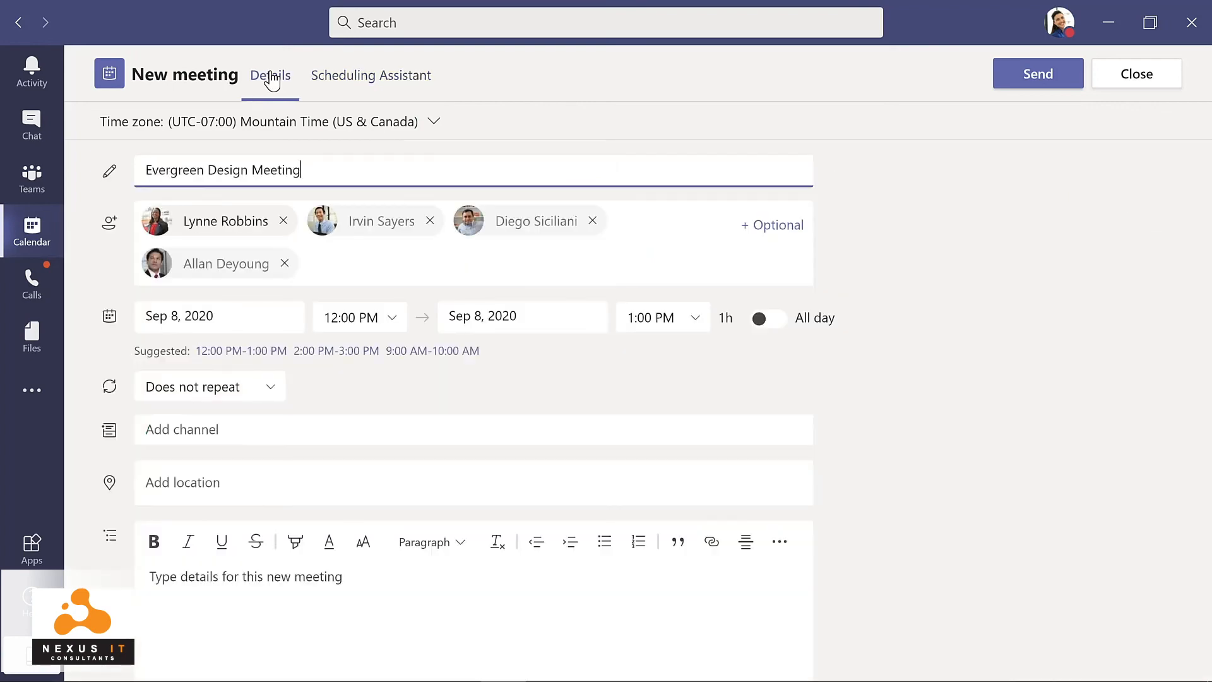
Assign the meeting to Evergreen Project Team's Design channel and enter the details "Kickoff meeting for design team".
{"action": "left_click", "coordinate": [283, 430]}
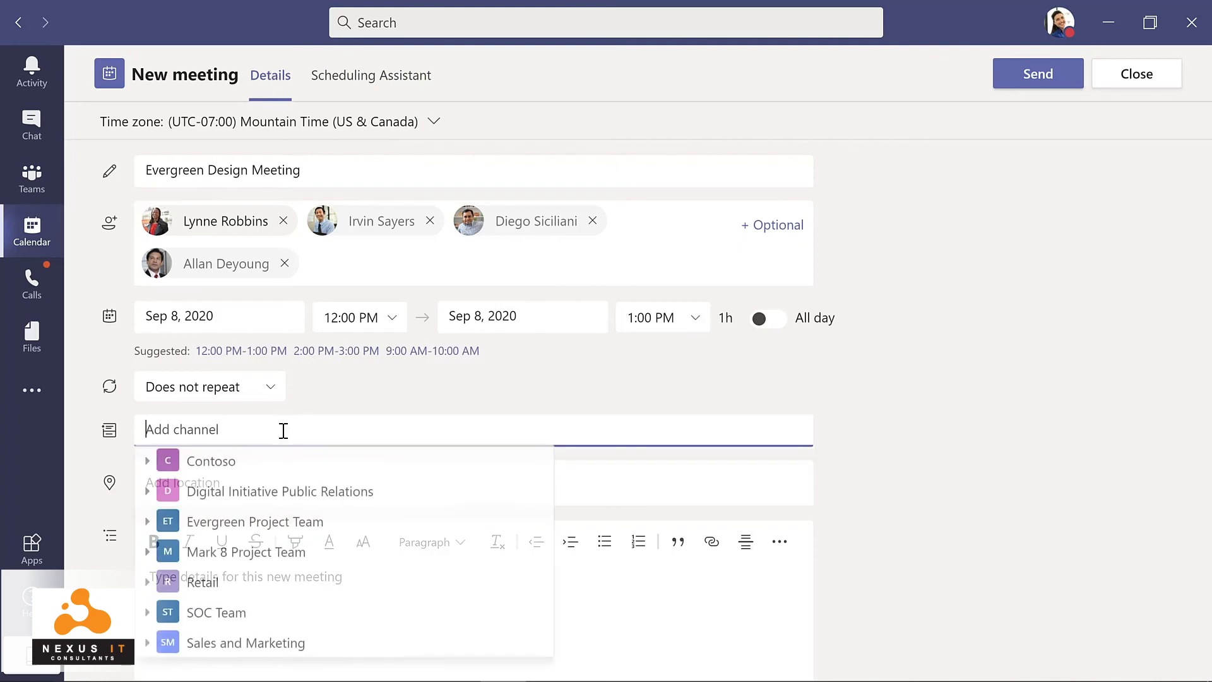
{"action": "left_click", "coordinate": [148, 525]}
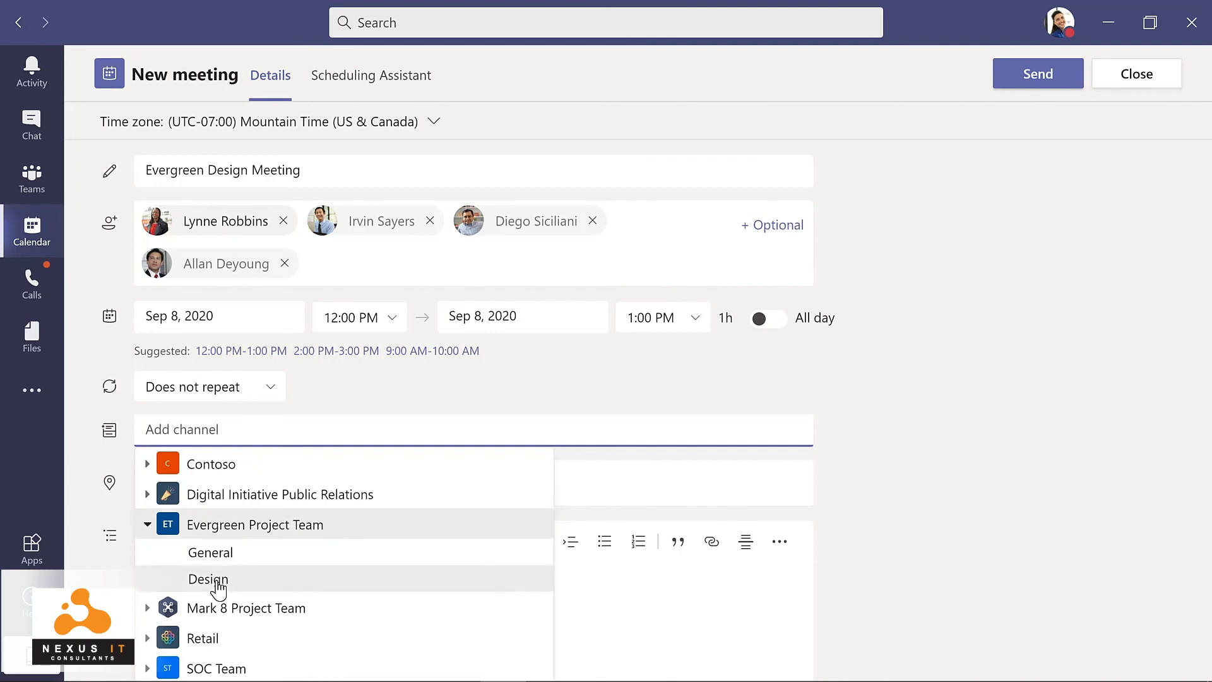
{"action": "left_click", "coordinate": [217, 579]}
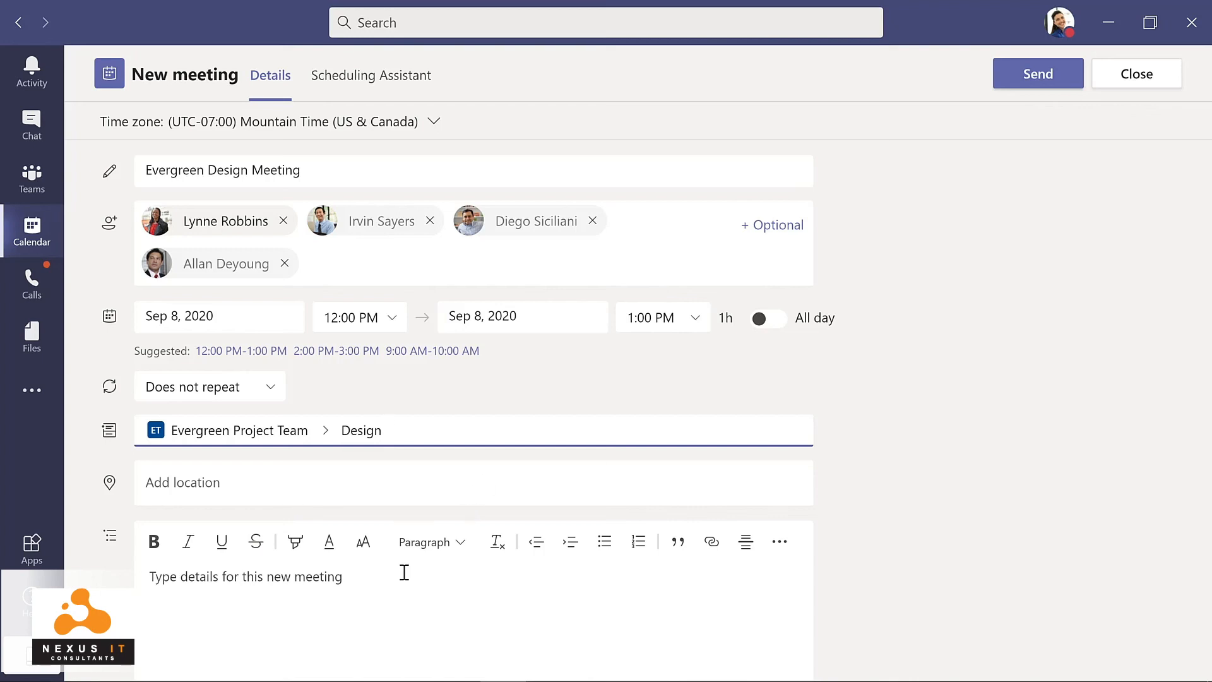
{"action": "left_click", "coordinate": [335, 577]}
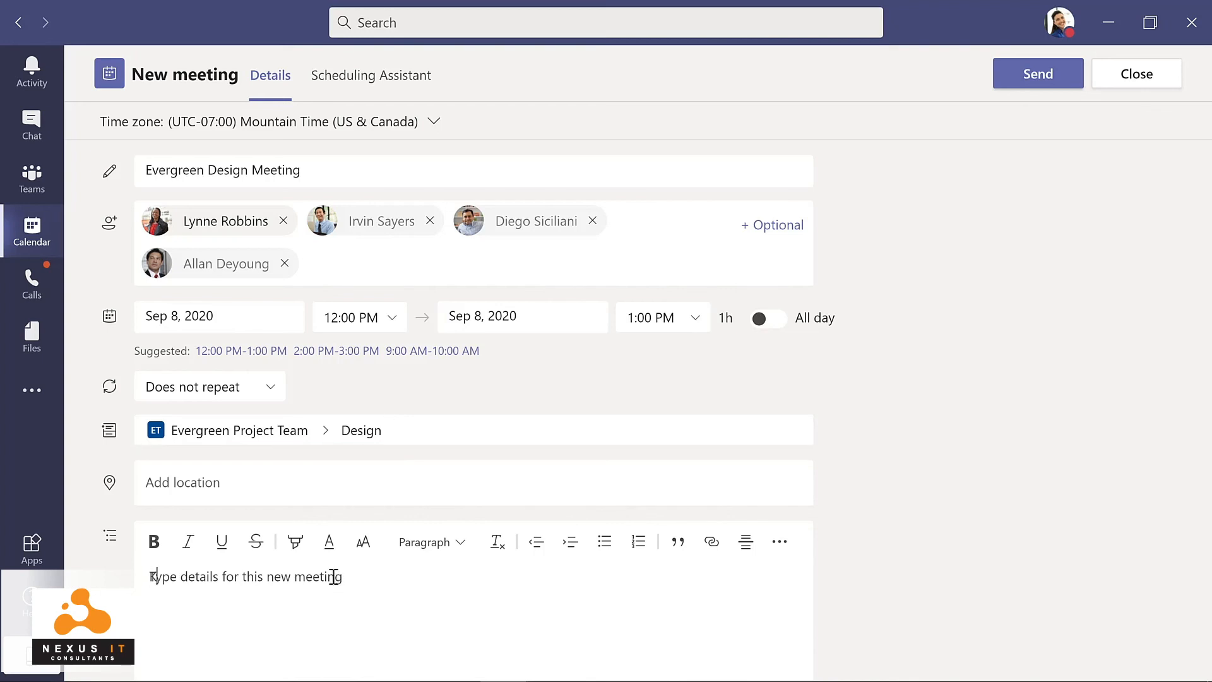
{"action": "type", "text": "Kickoff meeting for design team"}
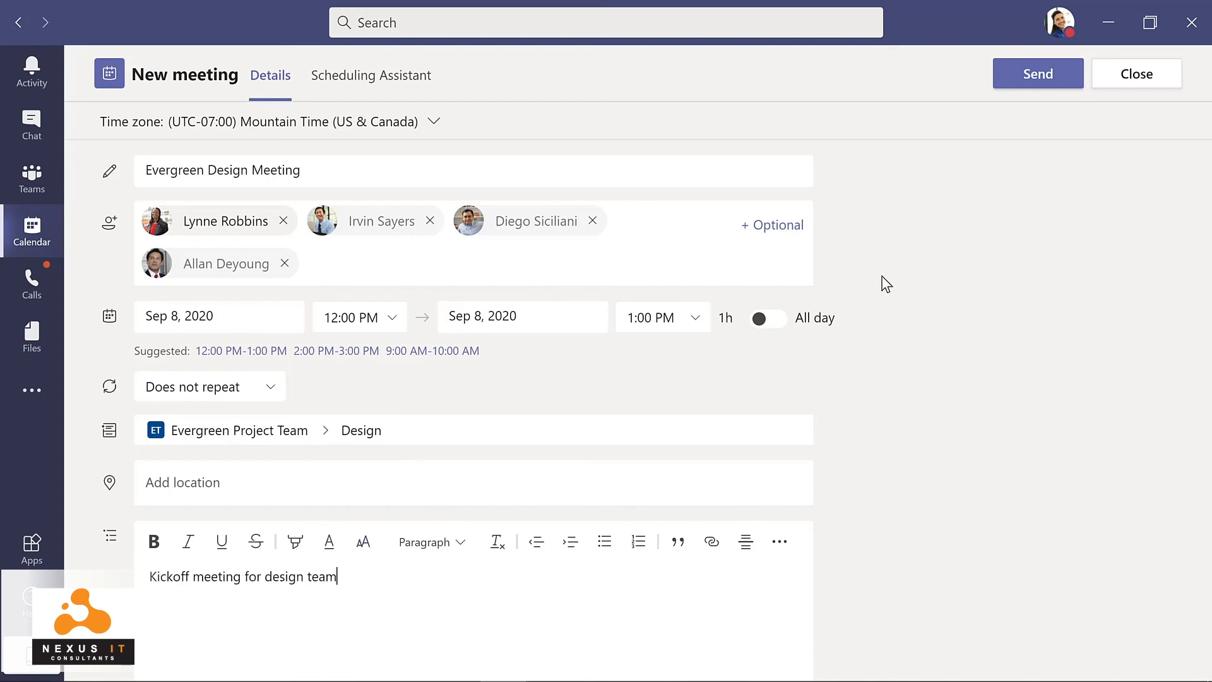
Send the Evergreen Design Meeting invitation.
{"action": "left_click", "coordinate": [1026, 79]}
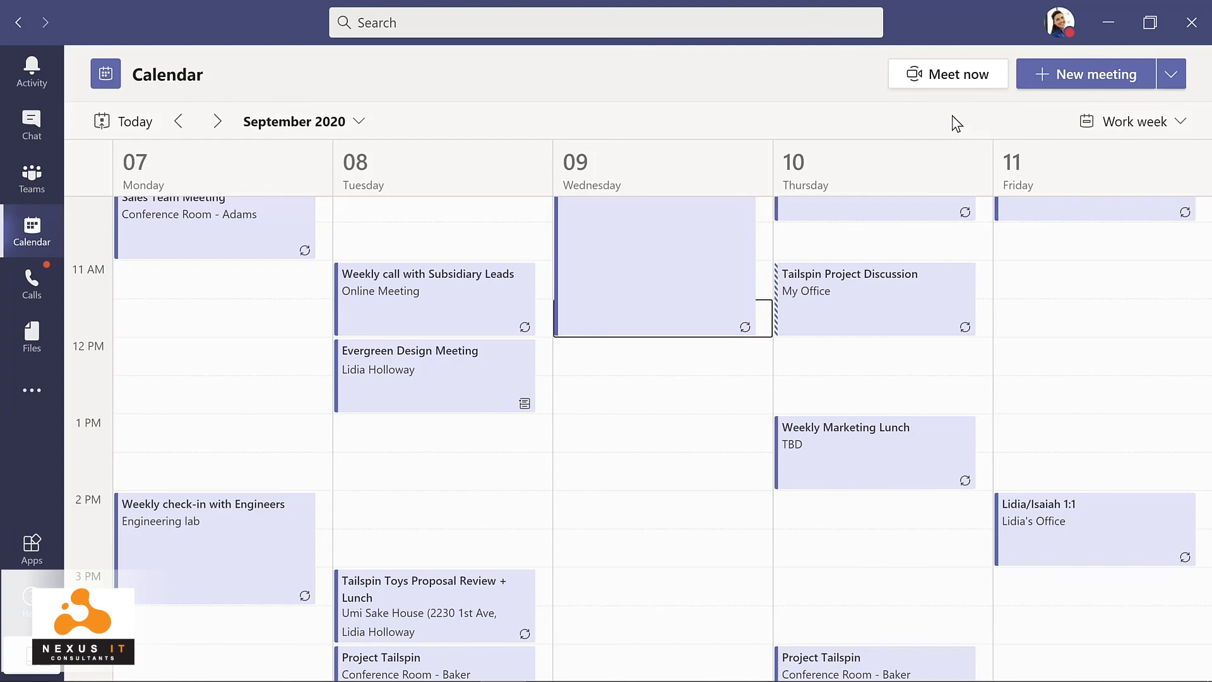
Start an instant meeting in Mark 8 Project Team's Design channel with the title "Updates to planning document".
{"action": "left_click", "coordinate": [35, 181]}
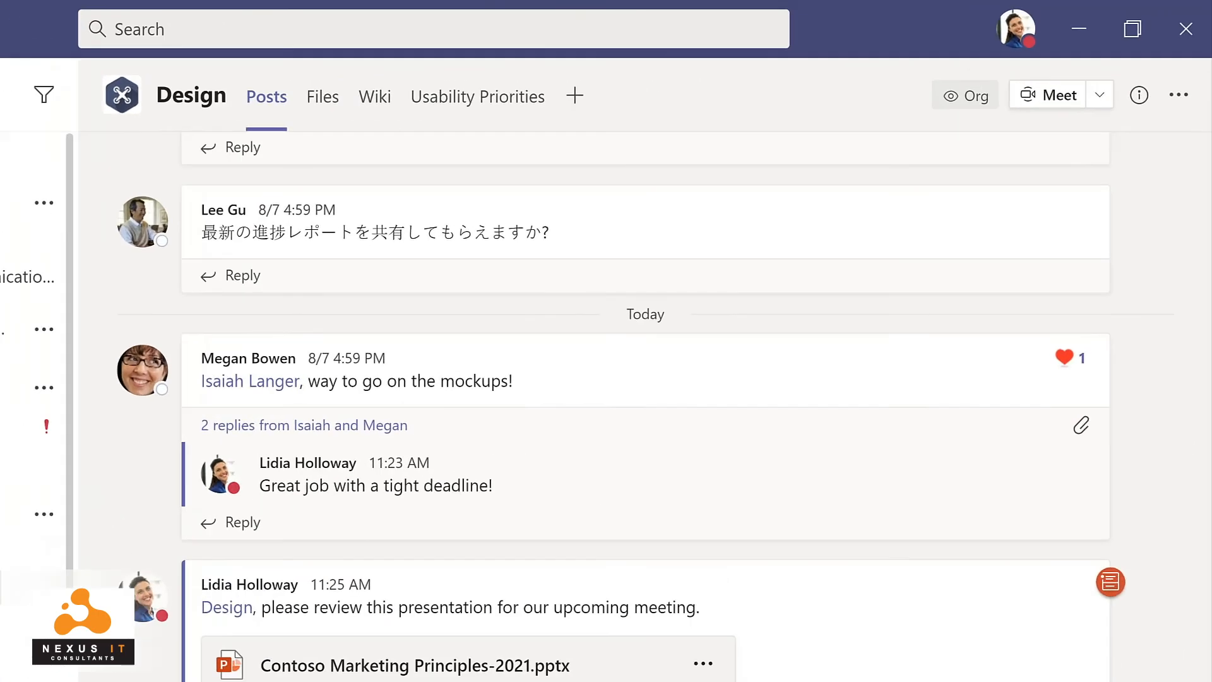
{"action": "left_click", "coordinate": [1124, 74]}
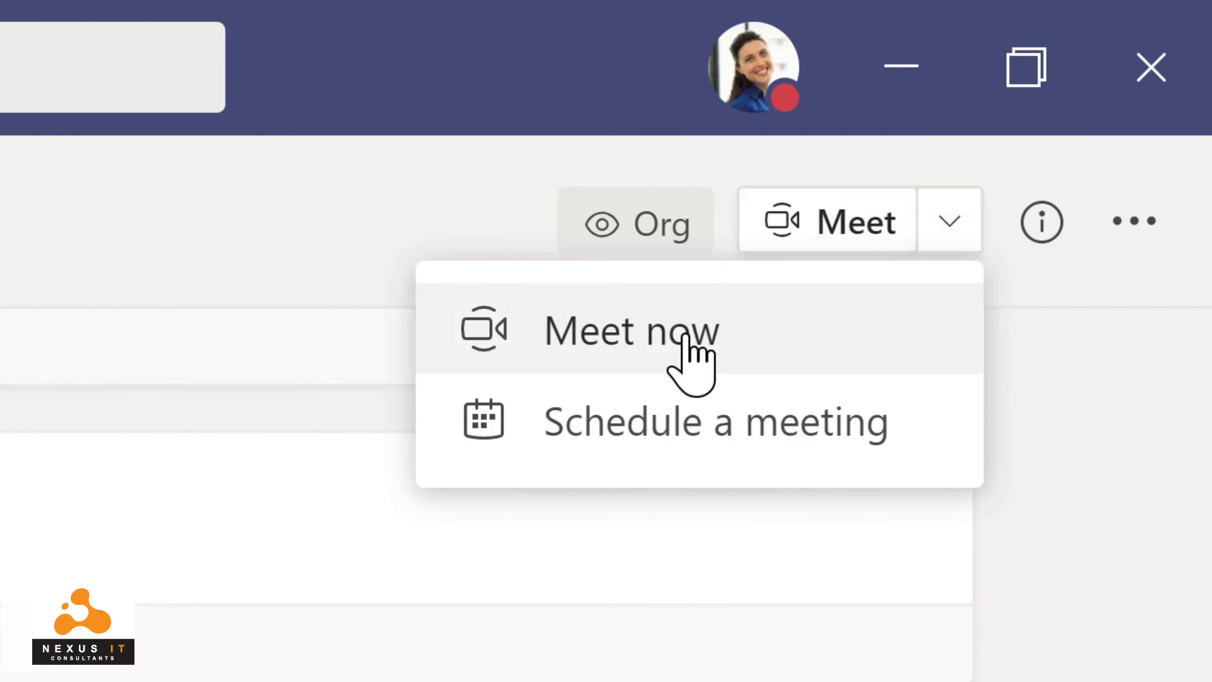
{"action": "left_click", "coordinate": [644, 353]}
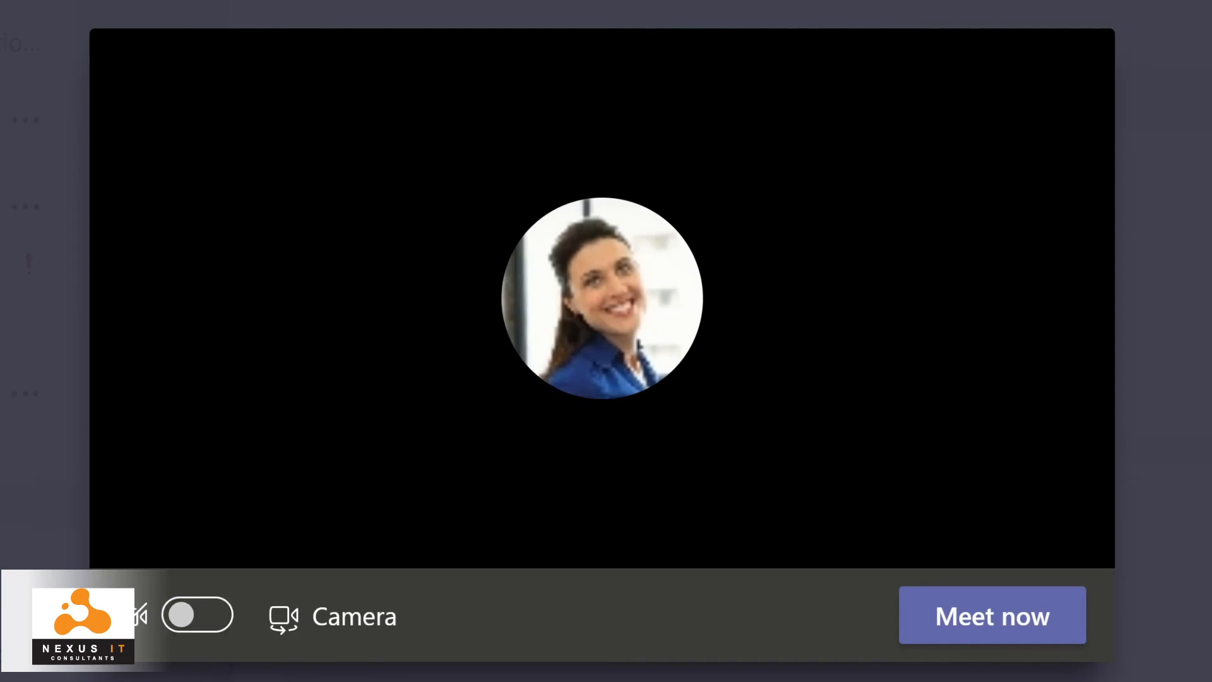
{"action": "type", "text": "Updates "}
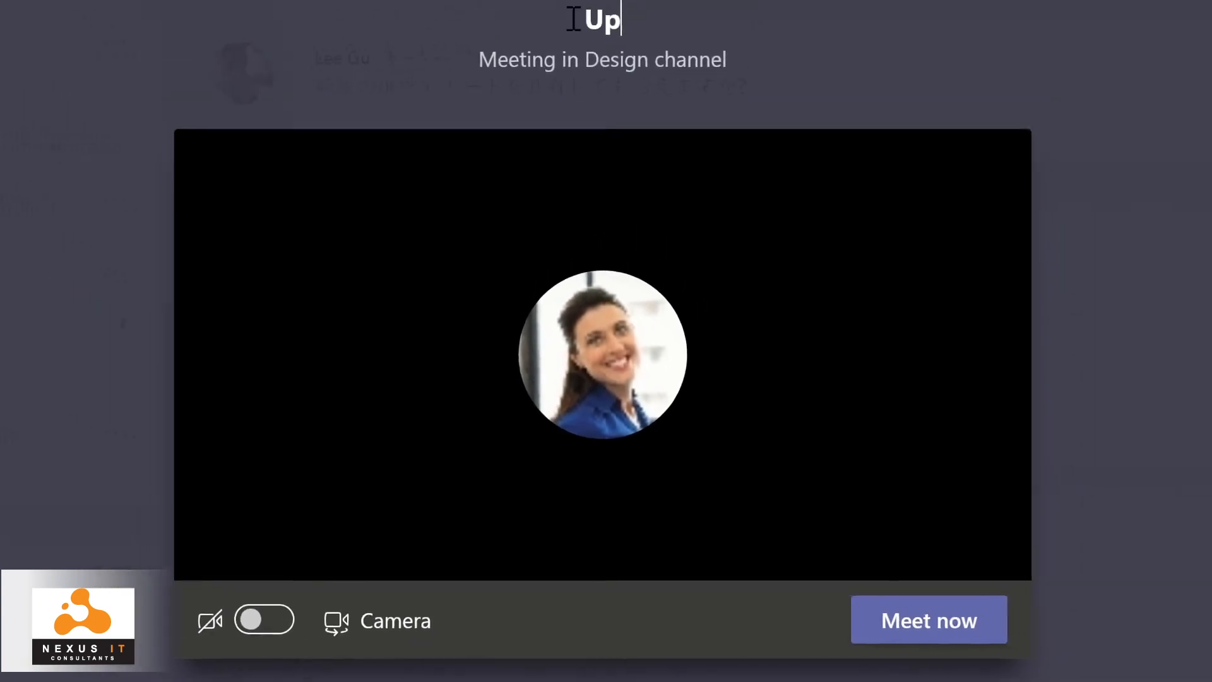
{"action": "type", "text": "to planning document"}
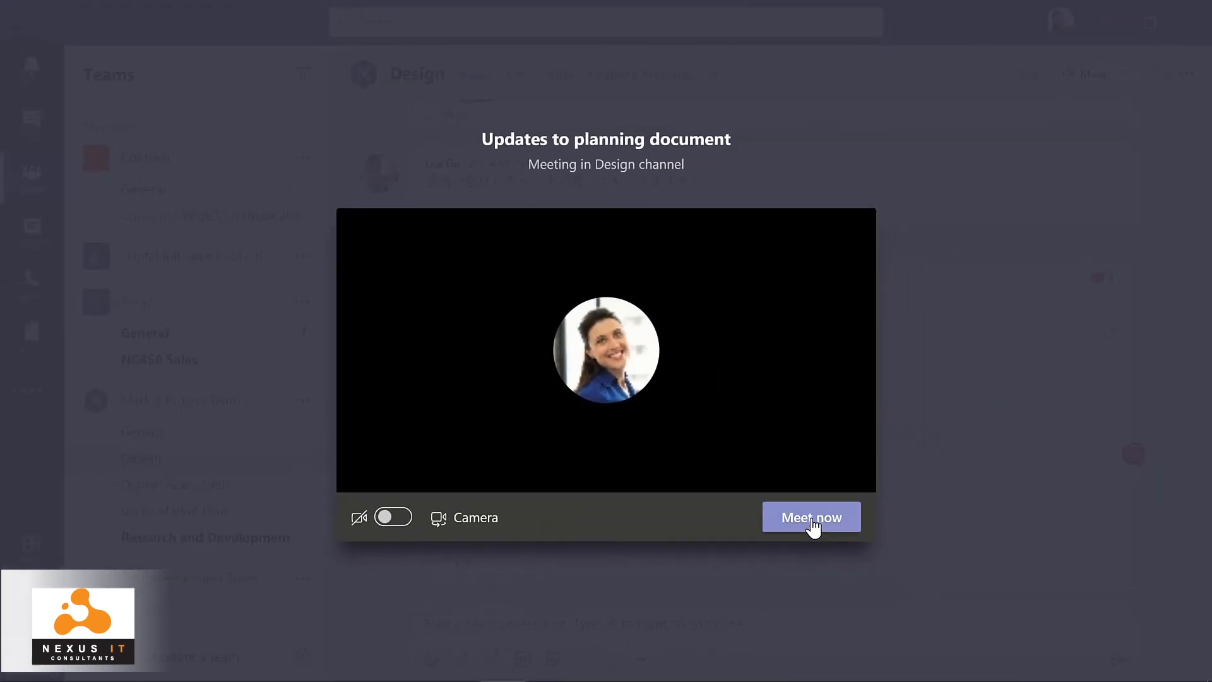
{"action": "left_click", "coordinate": [875, 596]}
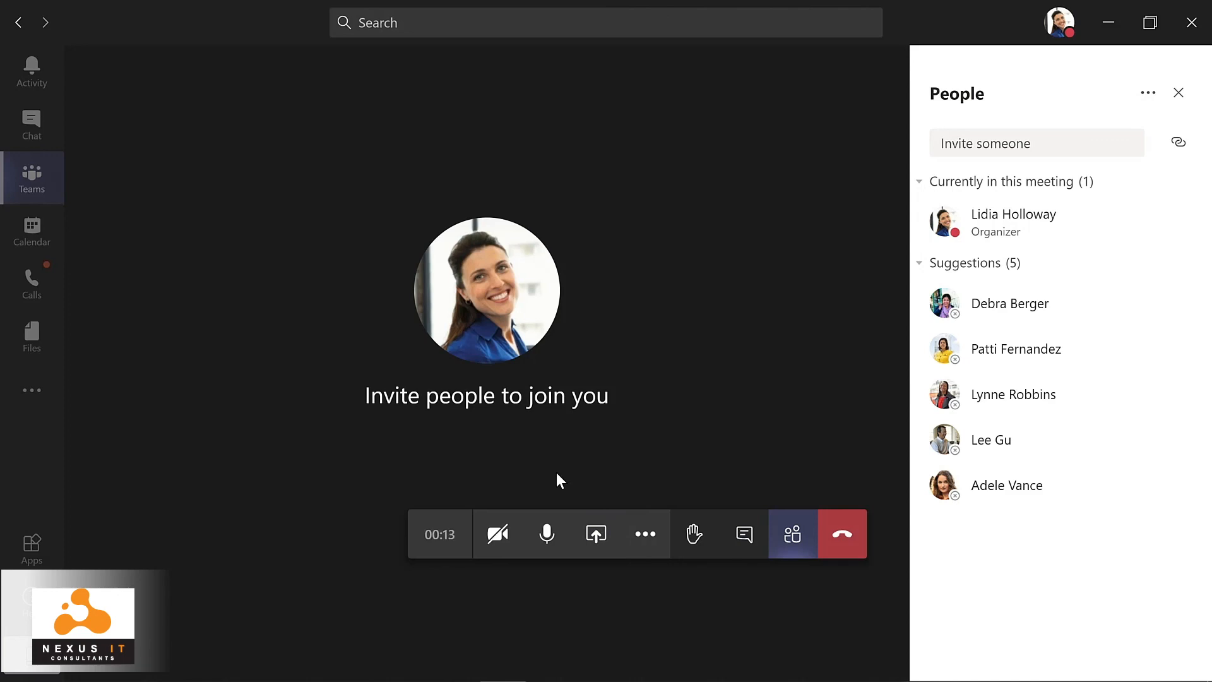
{"action": "left_click", "coordinate": [646, 547]}
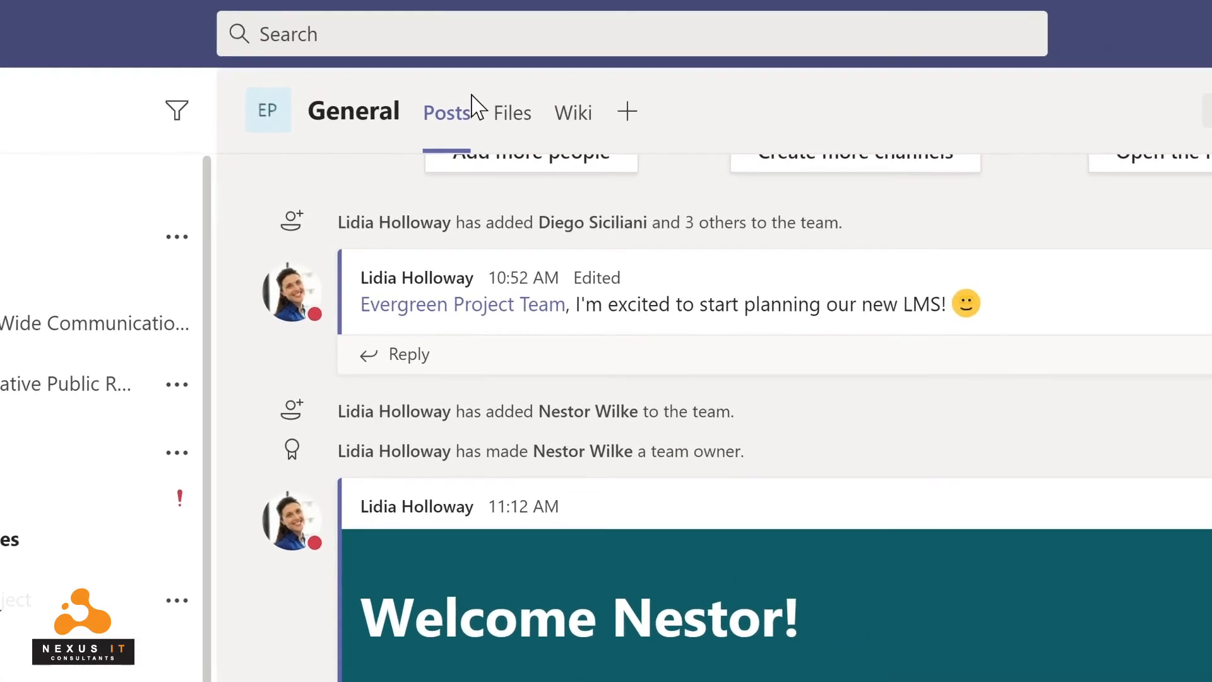
Search for "marketing" across messages, people and files, and return to Evergreen Project Team's General channel.
{"action": "left_click", "coordinate": [442, 30]}
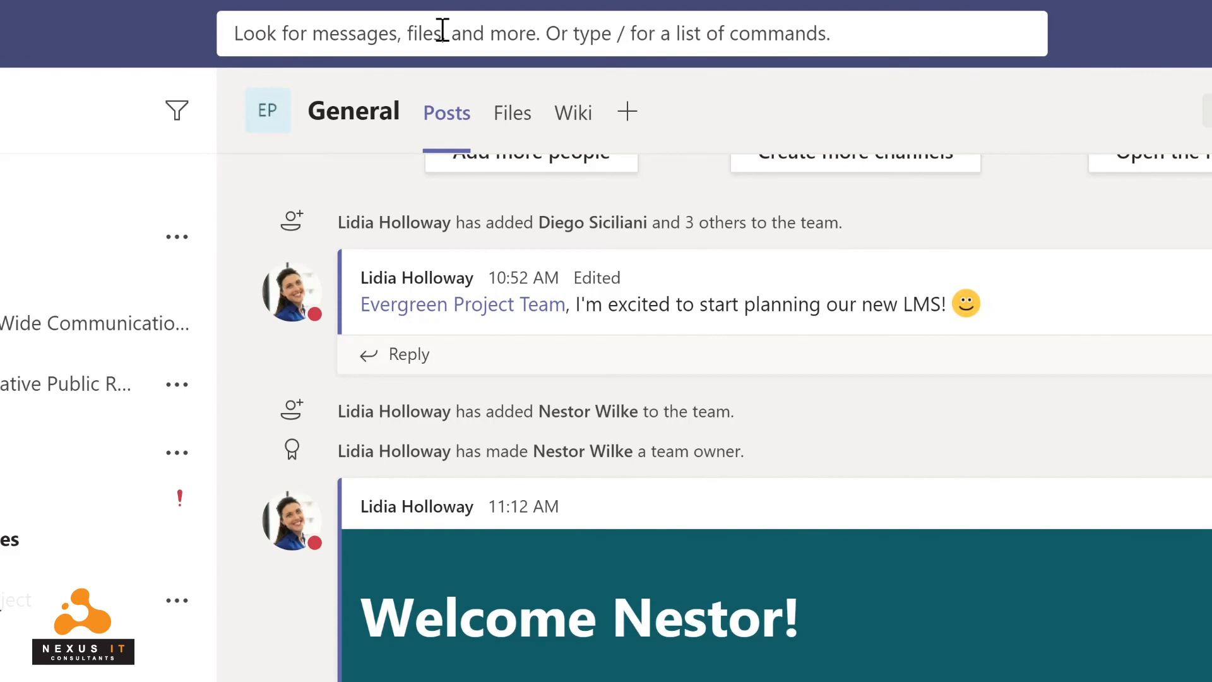
{"action": "type", "text": "marketing"}
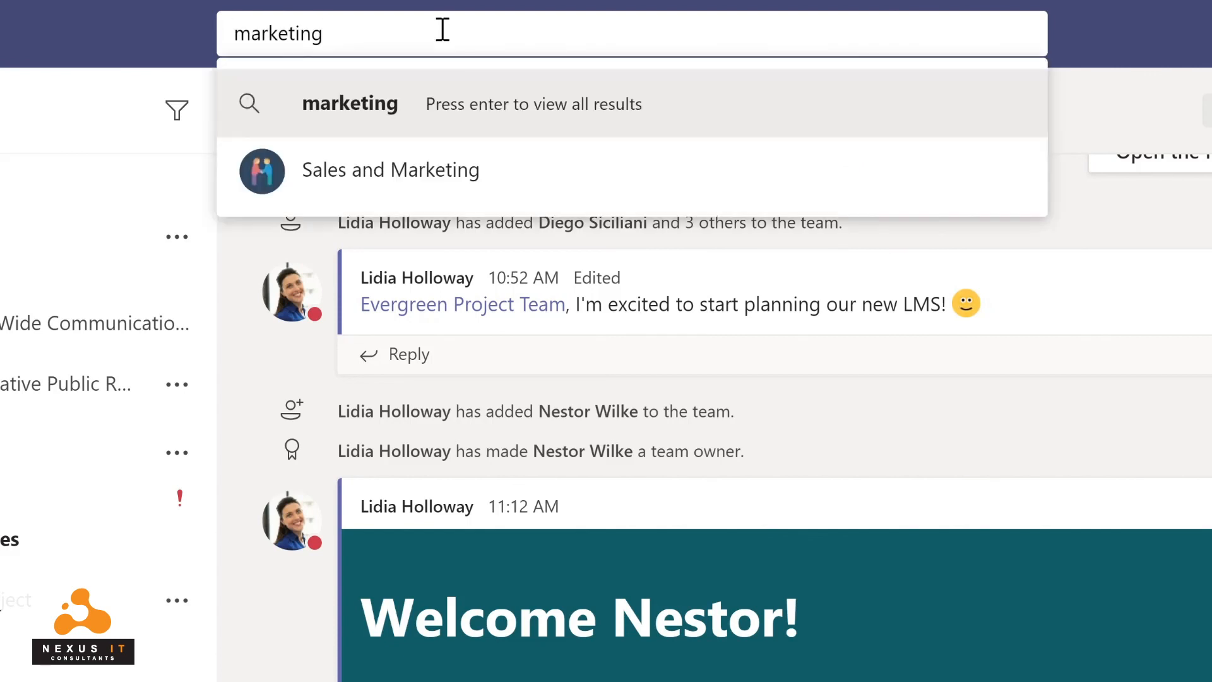
{"action": "key", "text": "Return"}
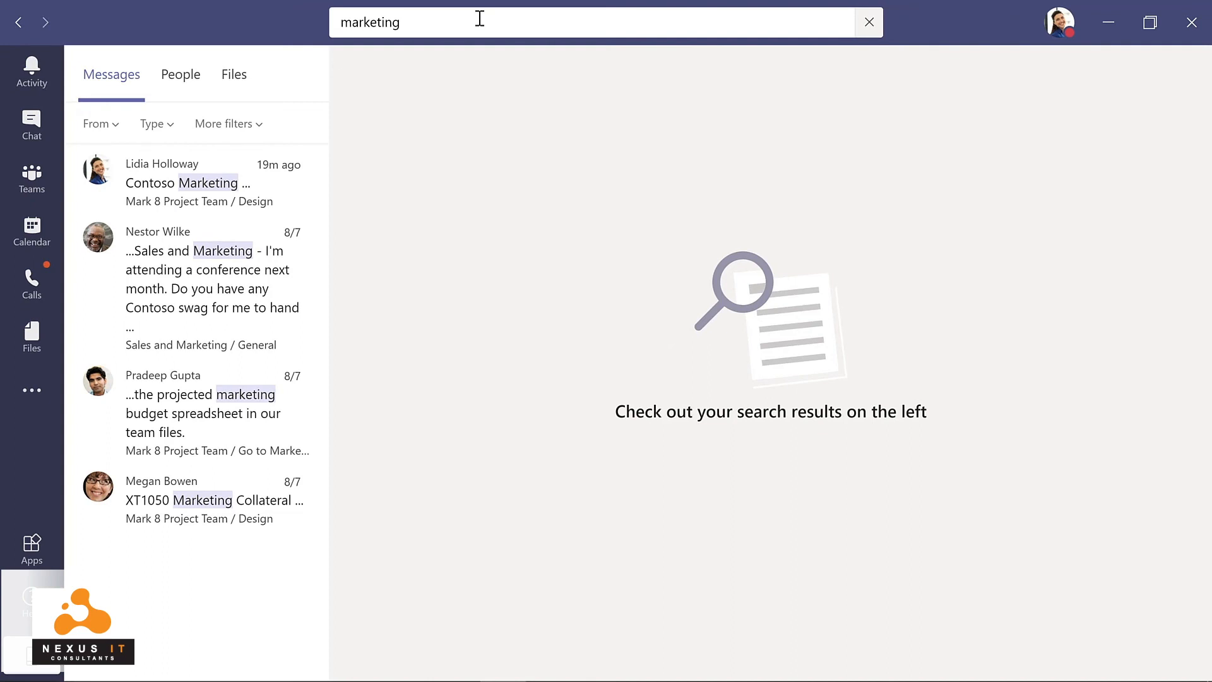
{"action": "left_click", "coordinate": [314, 261]}
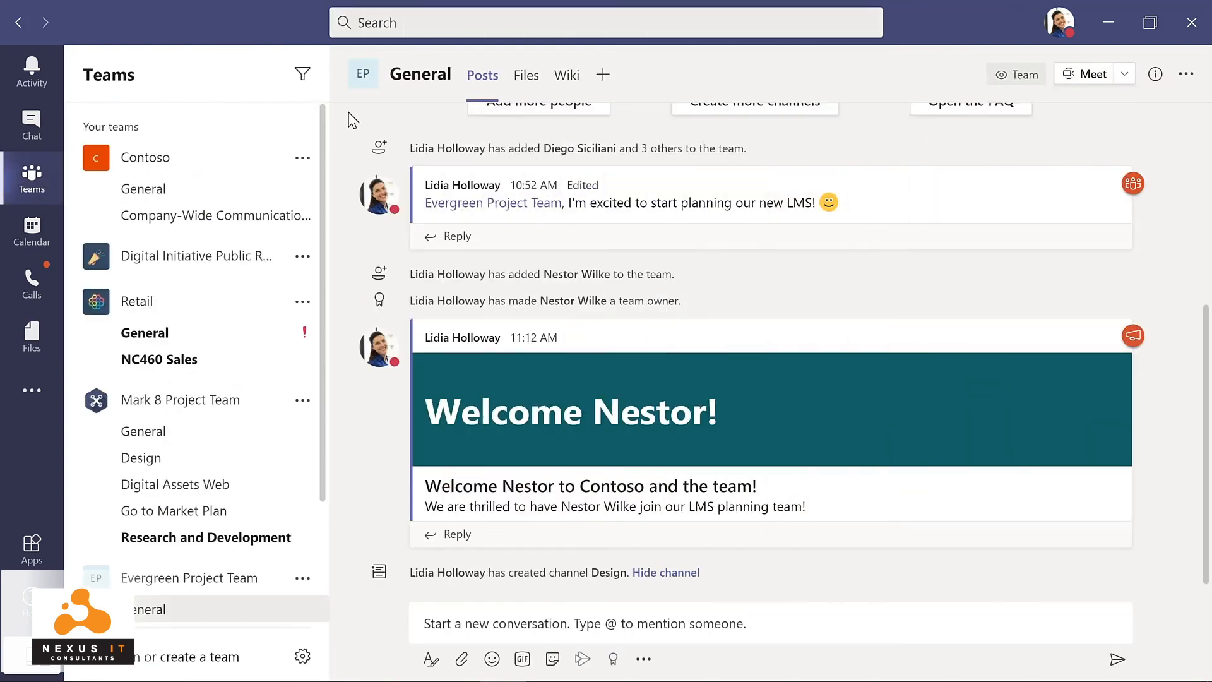
Display the list of available slash commands in the search box and close it.
{"action": "left_click", "coordinate": [413, 23]}
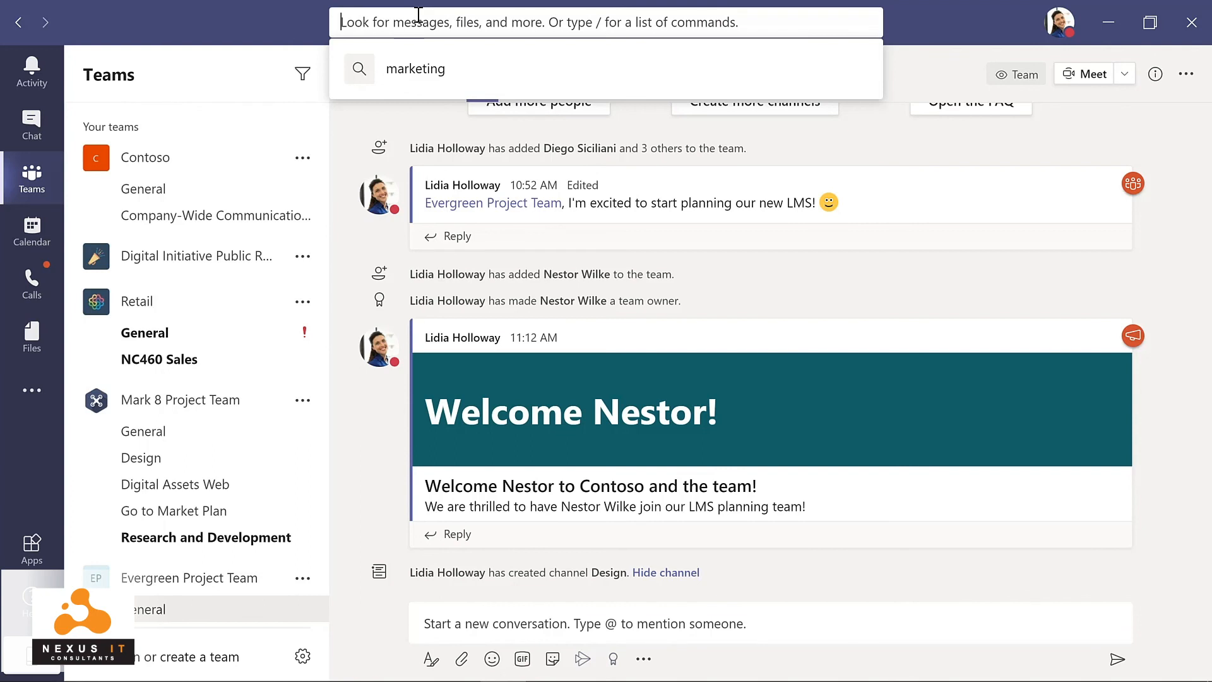
{"action": "type", "text": "/"}
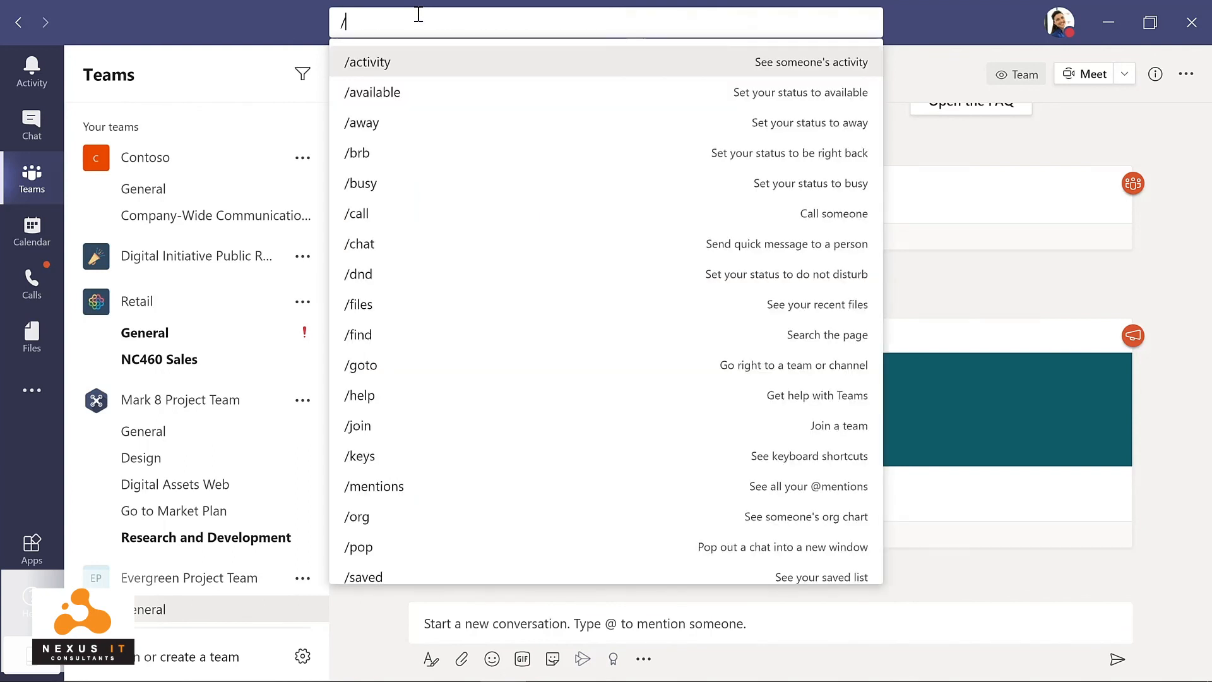
{"action": "left_click", "coordinate": [1120, 301]}
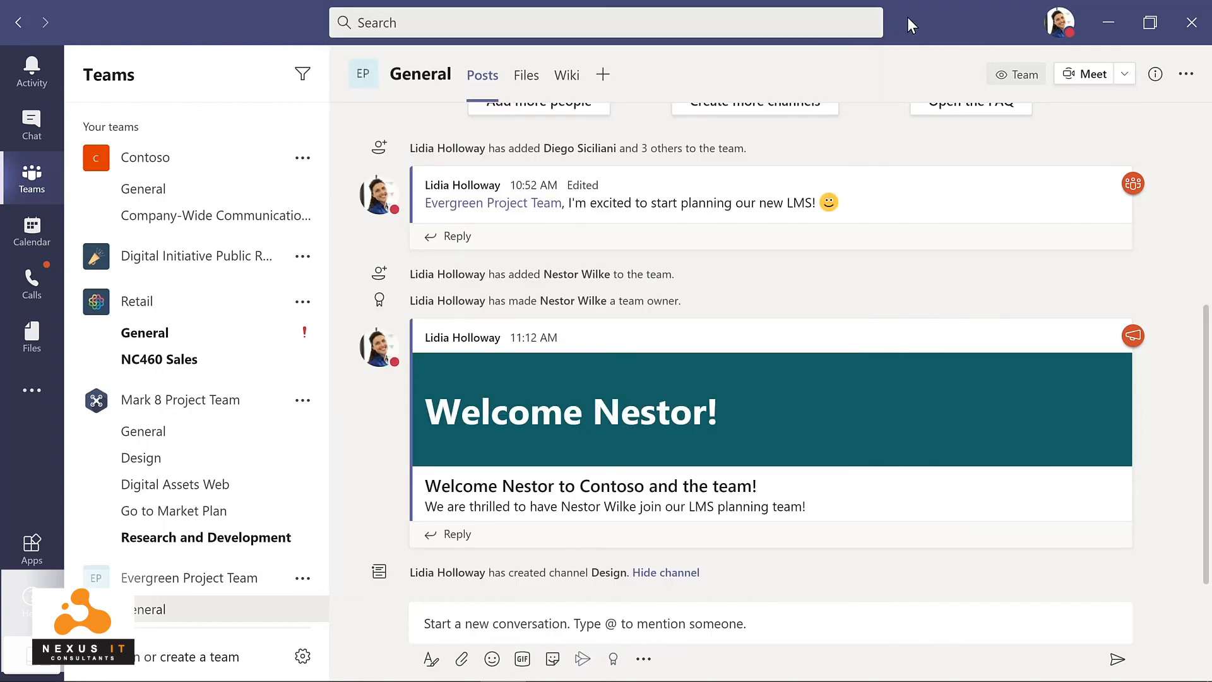
Bring up the command list again and open the keyboard shortcuts overview with the /keys command.
{"action": "key", "text": "ctrl+slash"}
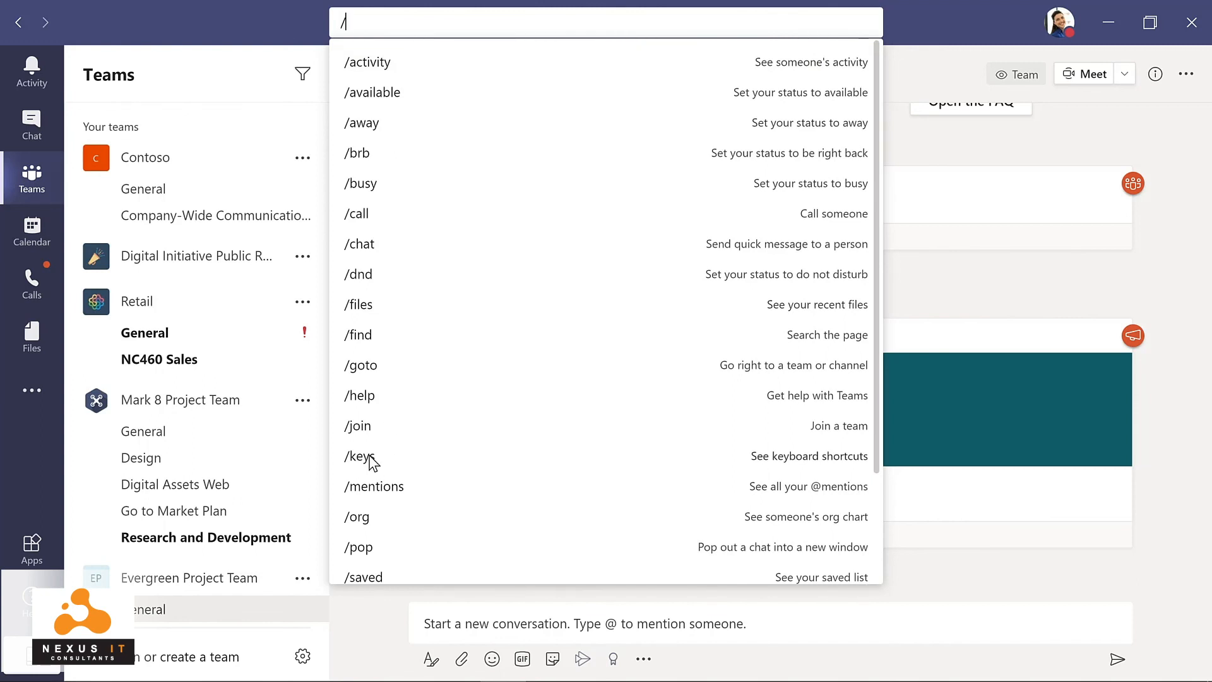
{"action": "key", "text": "Escape"}
{"action": "key", "text": "ctrl+period"}
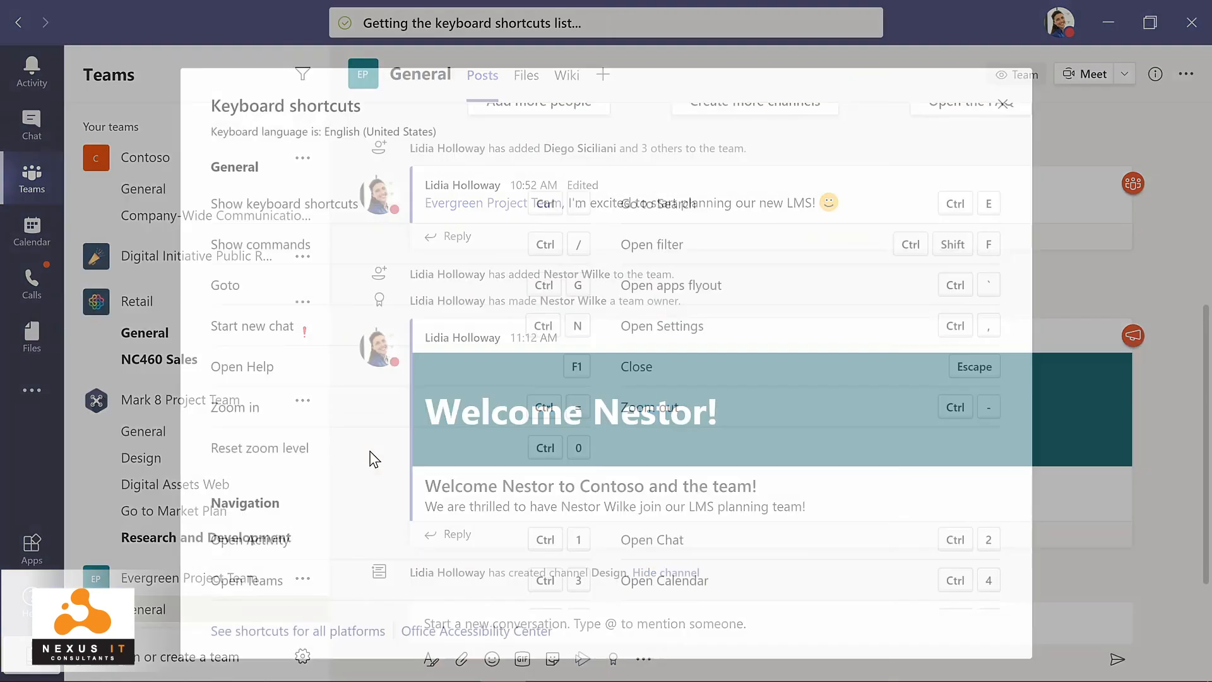